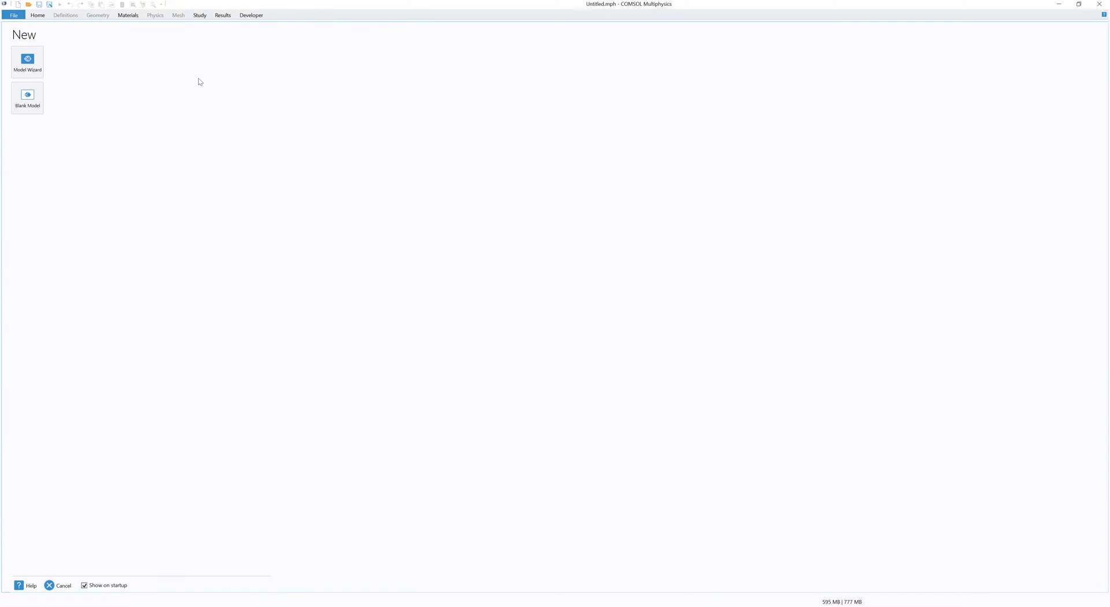
Step: Start a 3D model with the wizard and add the Radio Frequency interface Electromagnetic Waves, Frequency Domain
{"action": "left_click", "coordinate": [27, 62]}
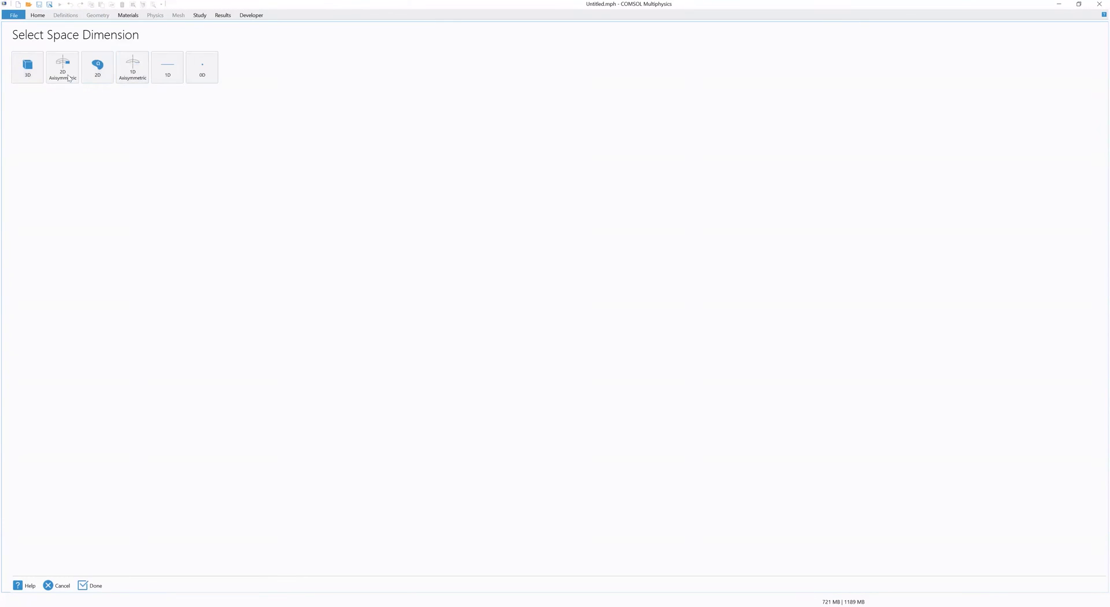
{"action": "left_click", "coordinate": [29, 80]}
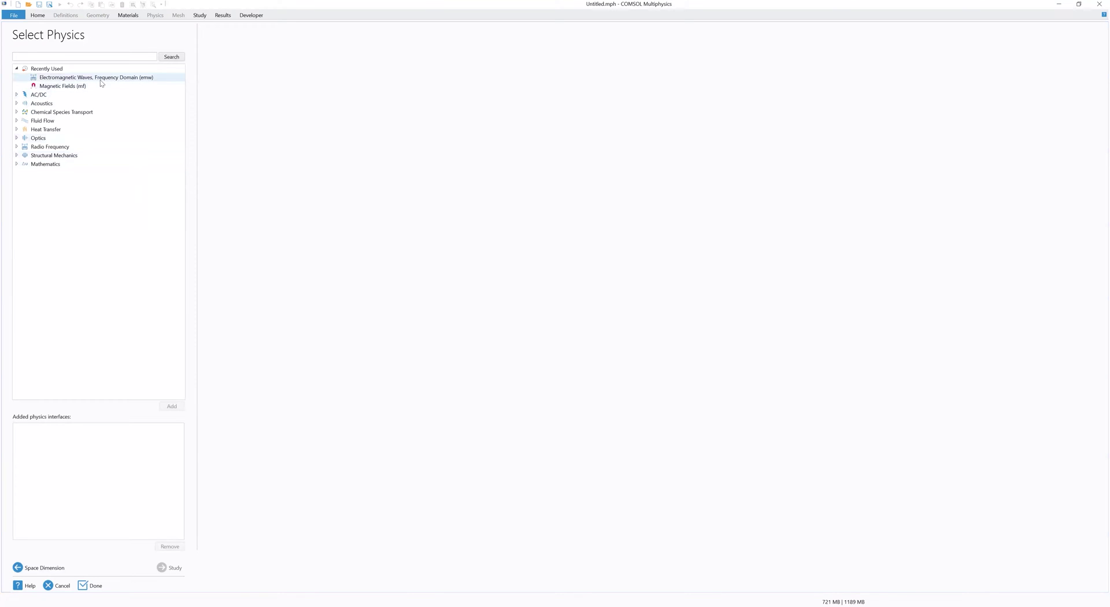
{"action": "left_click", "coordinate": [16, 146]}
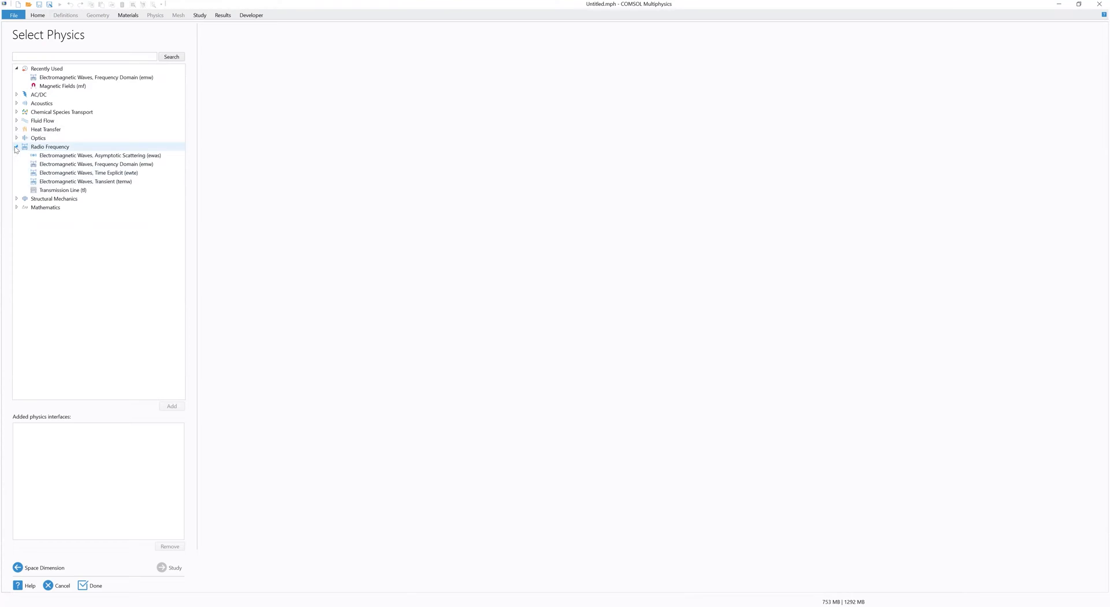
{"action": "left_click", "coordinate": [146, 167]}
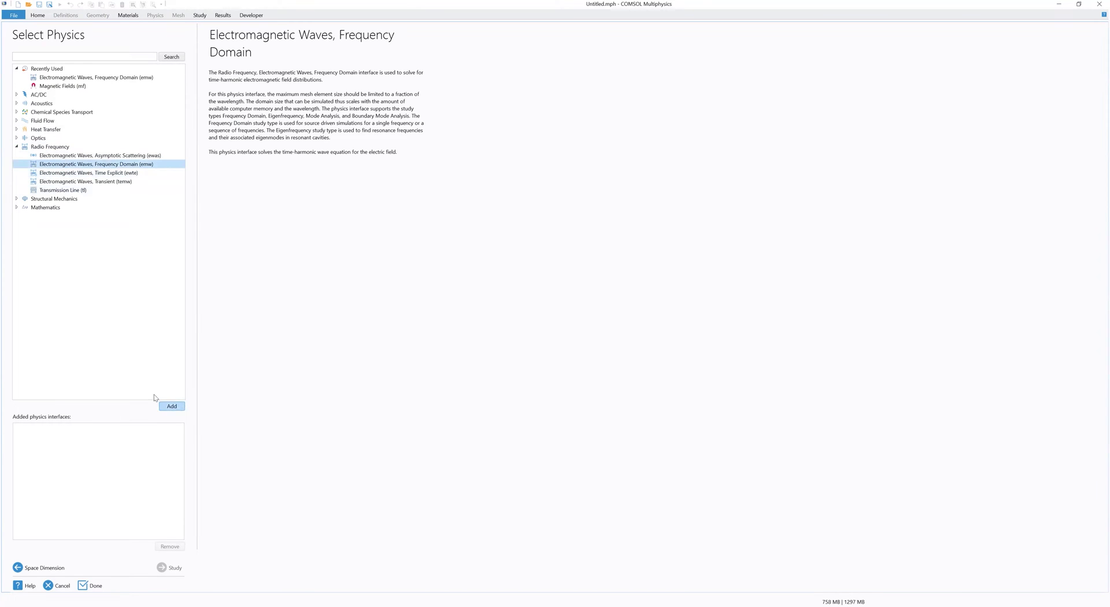
{"action": "left_click", "coordinate": [181, 408]}
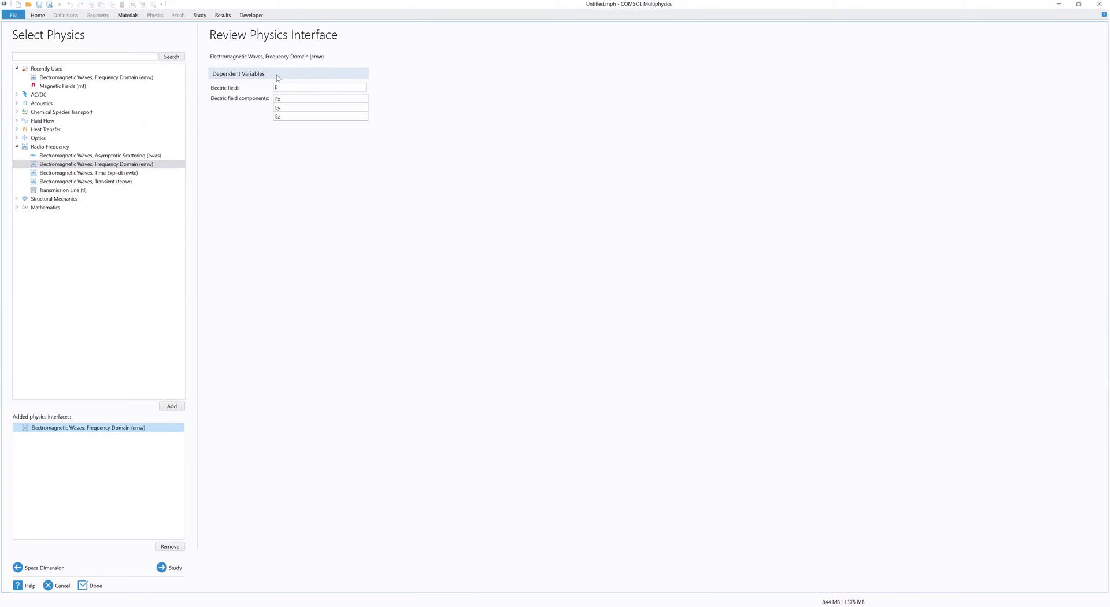
Step: Choose a general Frequency Domain study for the model and finish the wizard
{"action": "left_click", "coordinate": [170, 568]}
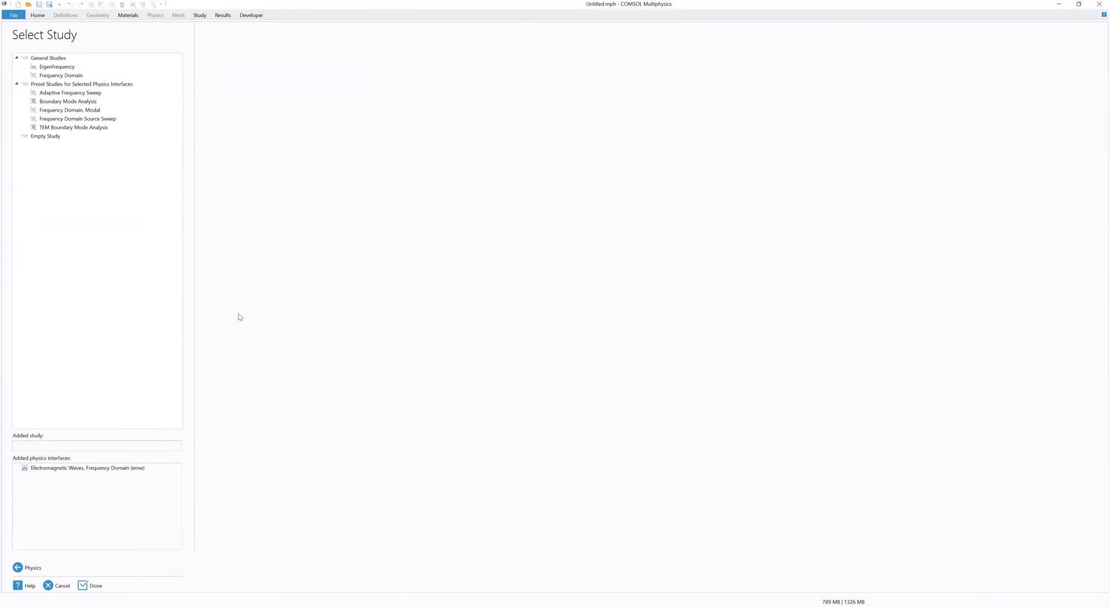
{"action": "left_click", "coordinate": [65, 76]}
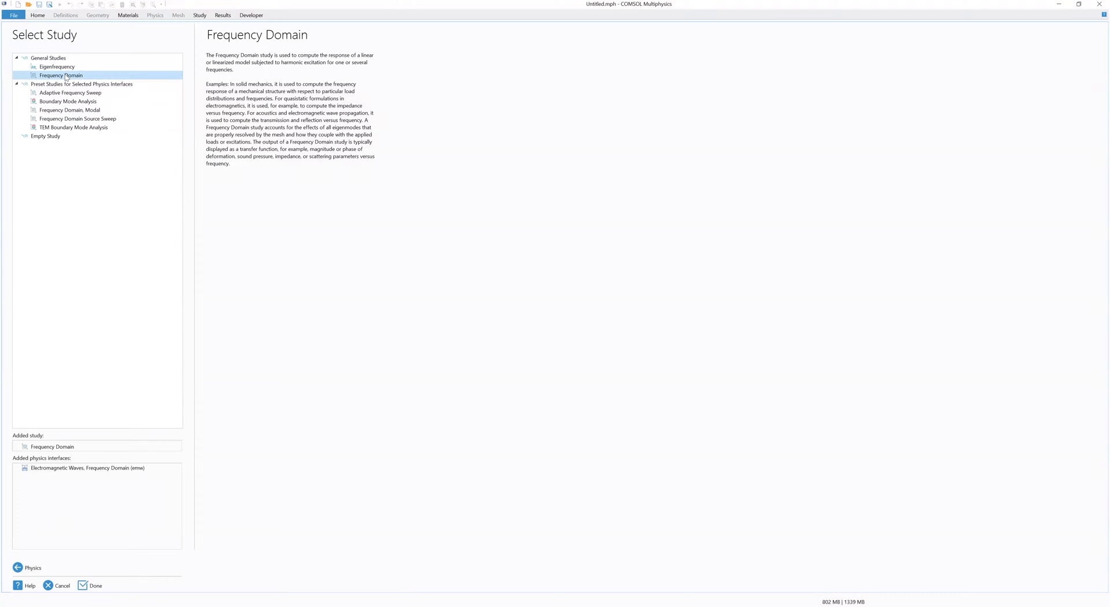
{"action": "double_click", "coordinate": [65, 76]}
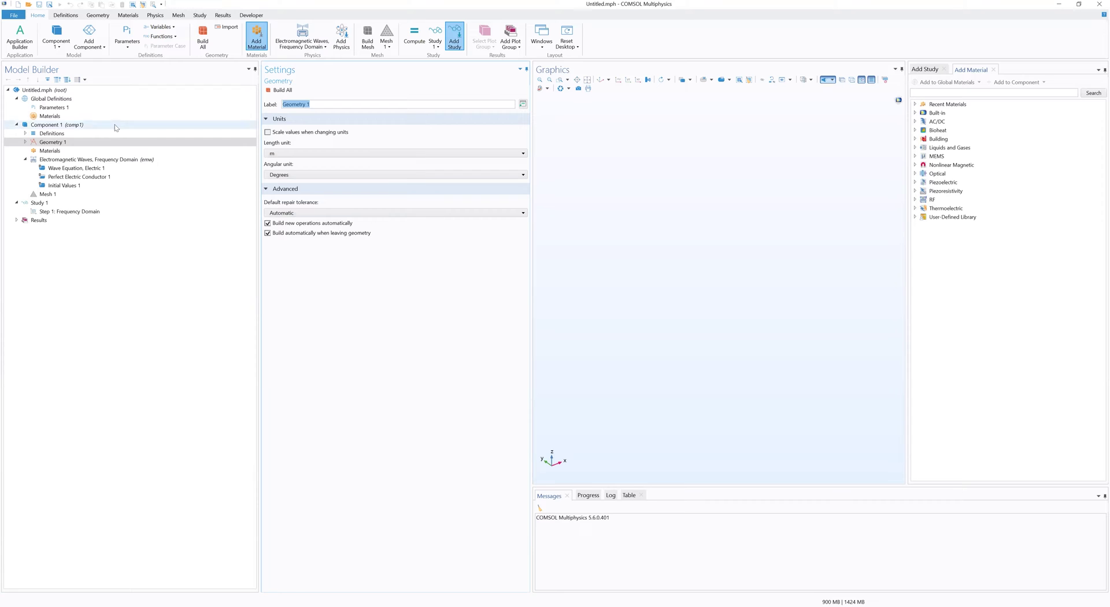
Step: Set the geometry's length unit to cm
{"action": "left_click", "coordinate": [110, 143]}
{"action": "left_click", "coordinate": [341, 153]}
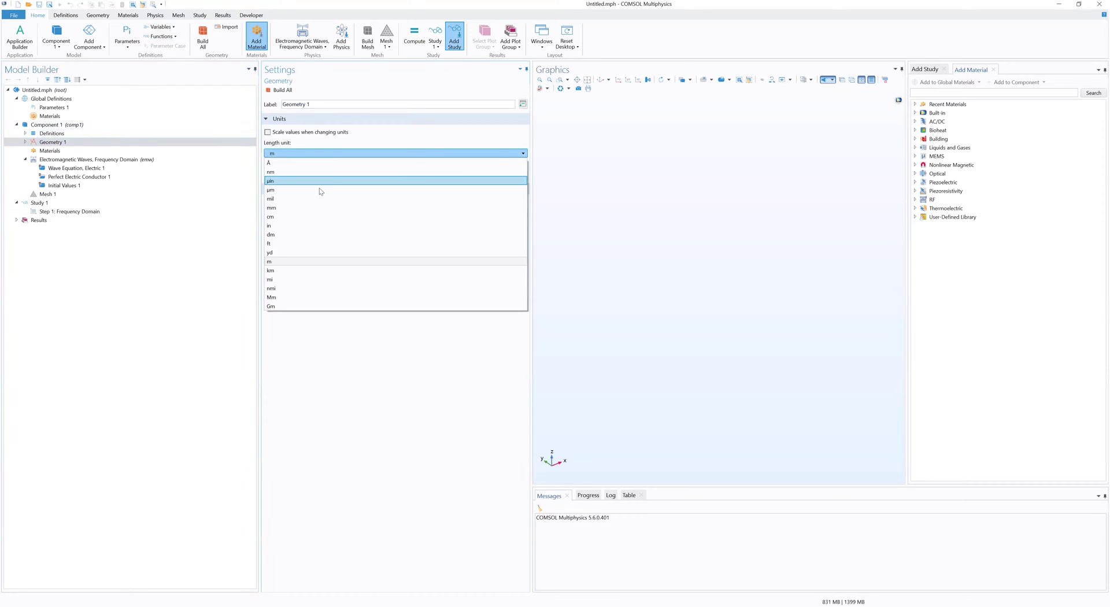
{"action": "left_click", "coordinate": [317, 211]}
Step: Create and build a solid block 20 cm wide, 6 cm deep and 4 cm high with its corner at the origin
{"action": "left_click", "coordinate": [73, 145]}
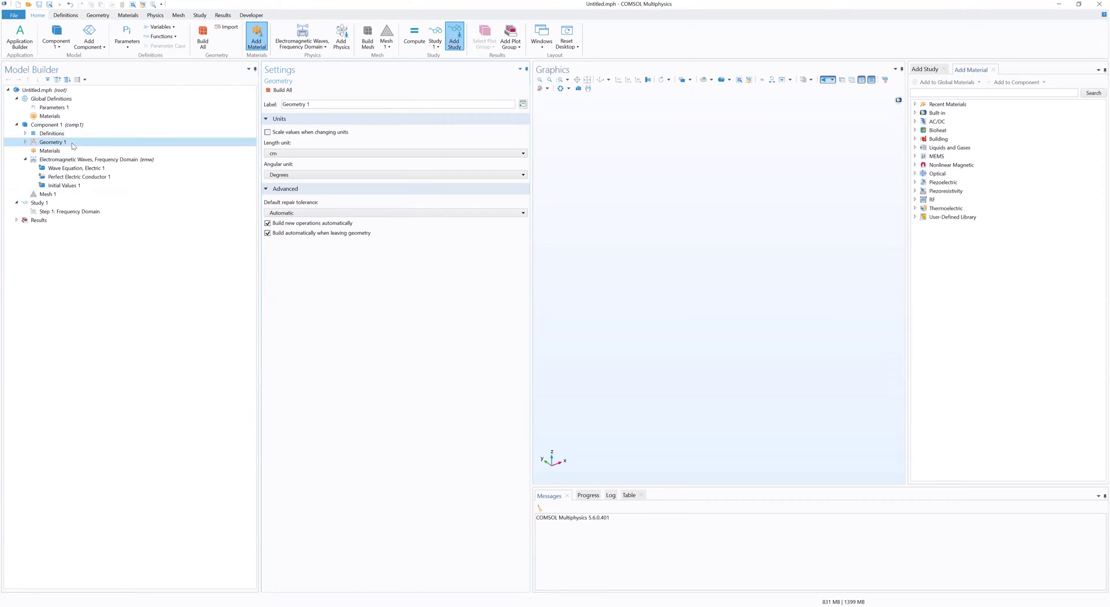
{"action": "right_click", "coordinate": [72, 146]}
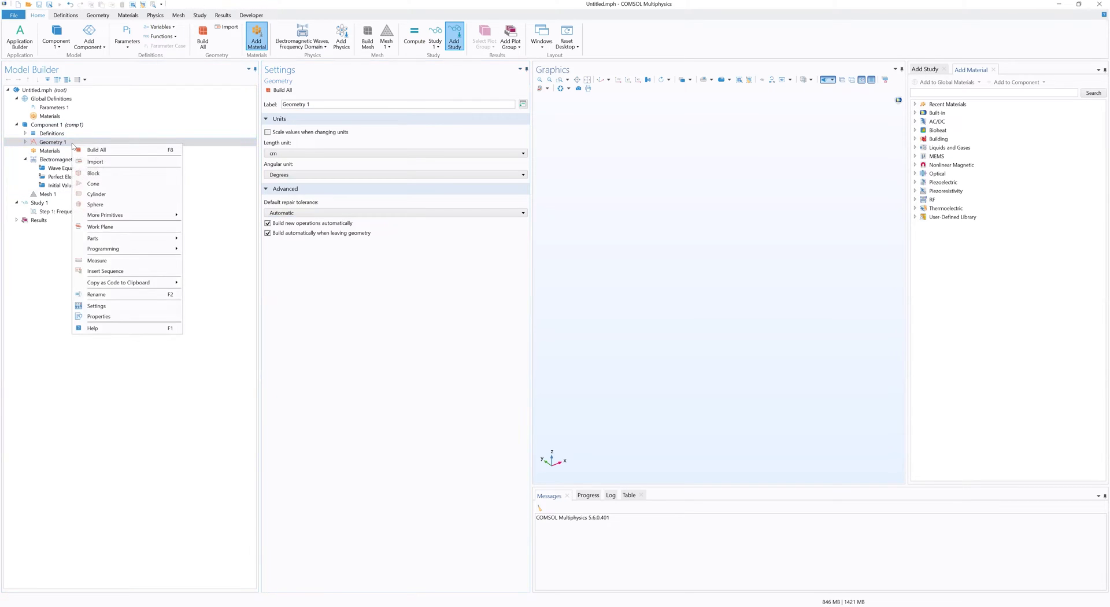
{"action": "left_click", "coordinate": [128, 172]}
{"action": "left_click", "coordinate": [410, 162]}
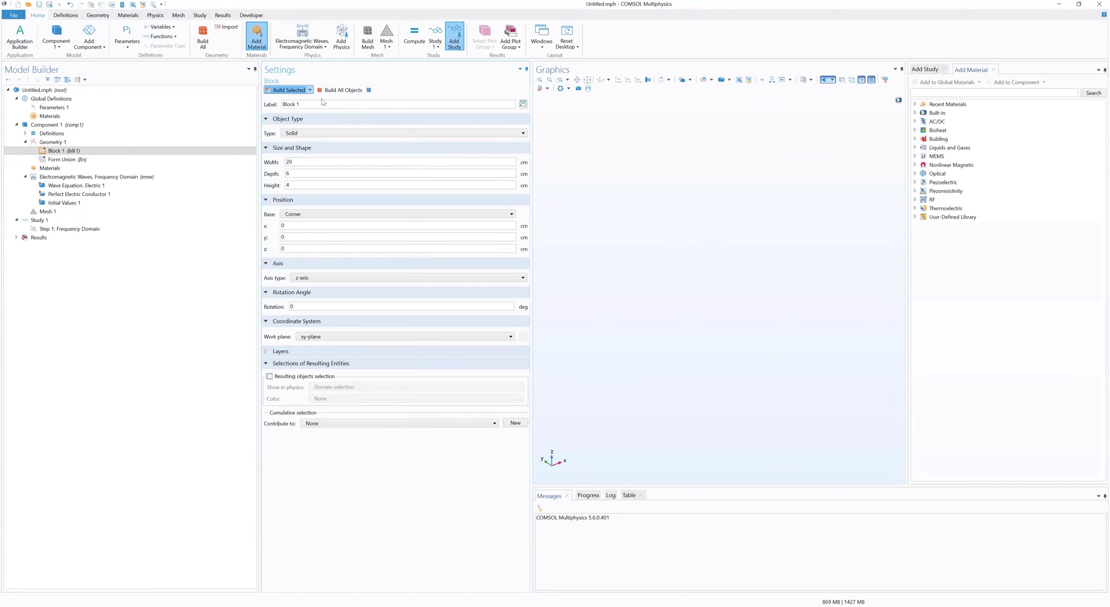
{"action": "left_click", "coordinate": [301, 91]}
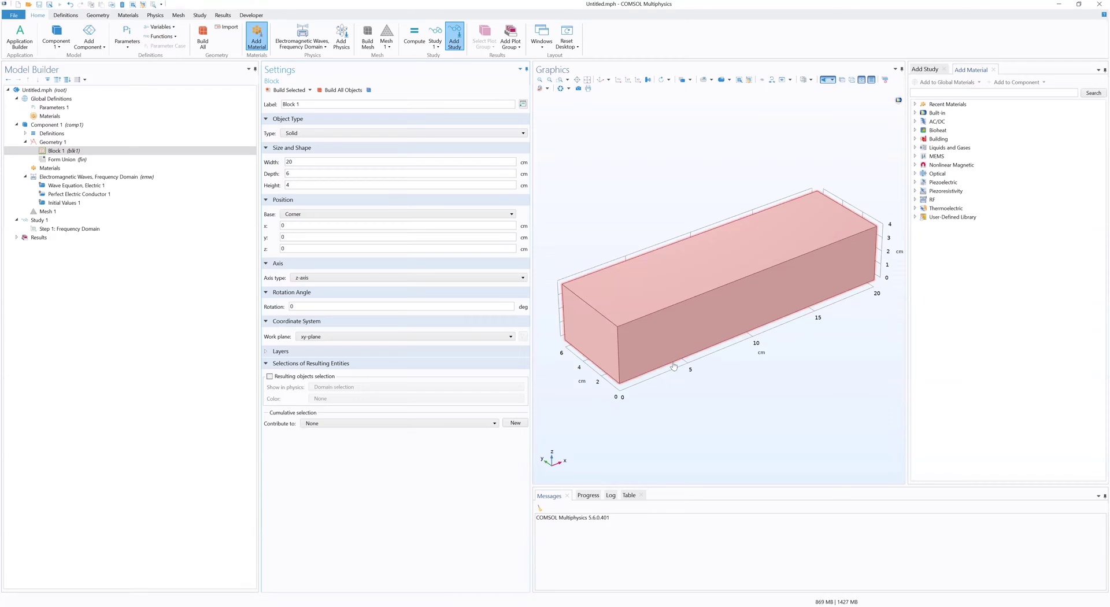
{"action": "left_click_drag", "start_coordinate": [673, 367], "coordinate": [711, 406]}
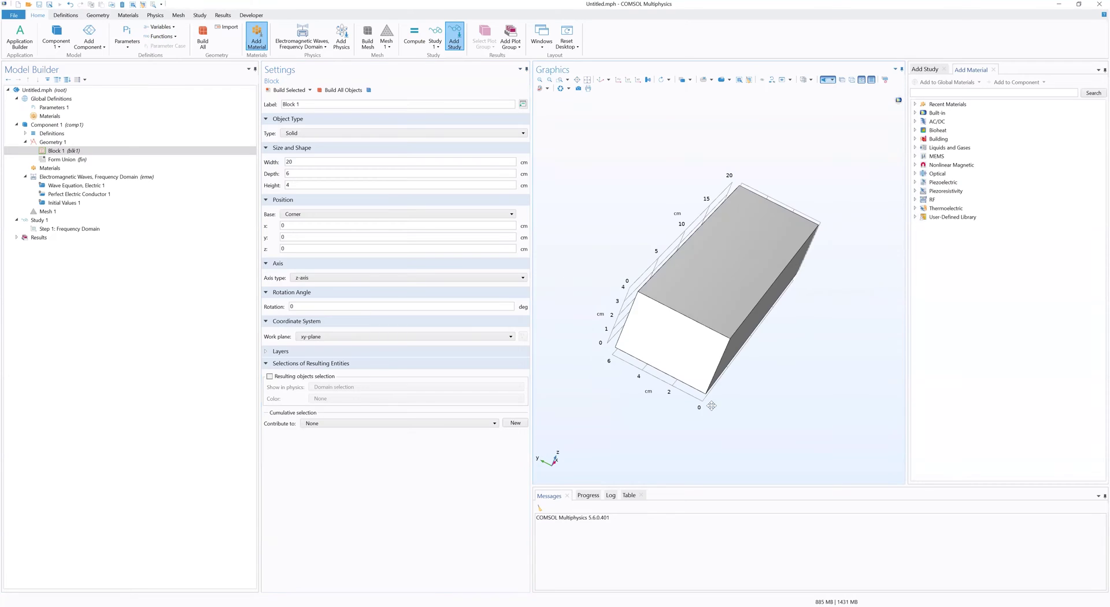
{"action": "left_click", "coordinate": [671, 356]}
{"action": "left_click", "coordinate": [445, 172]}
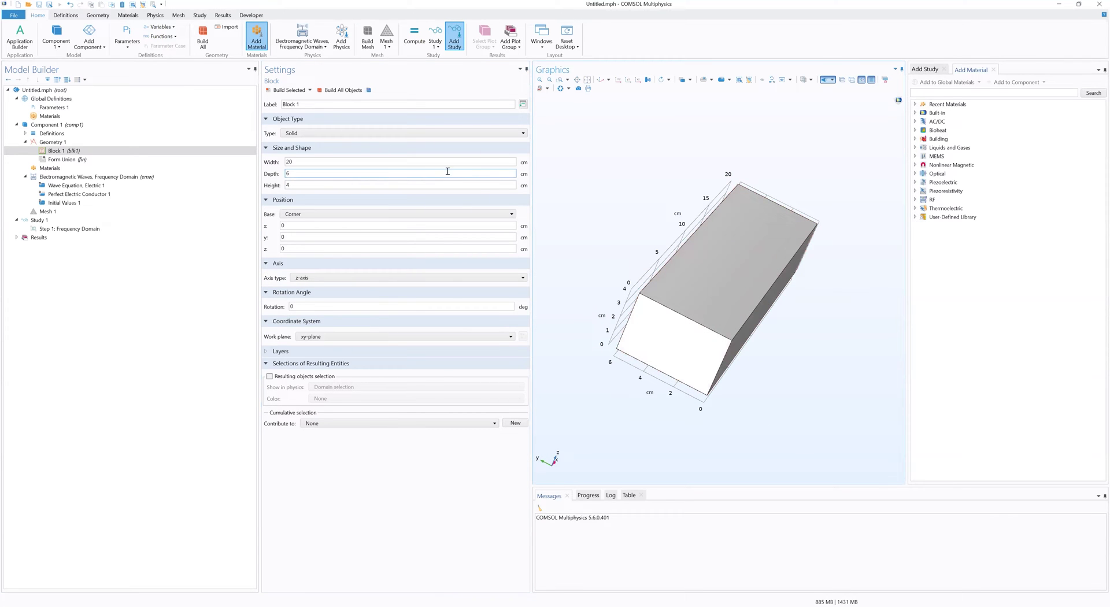
{"action": "key", "text": "Tab"}
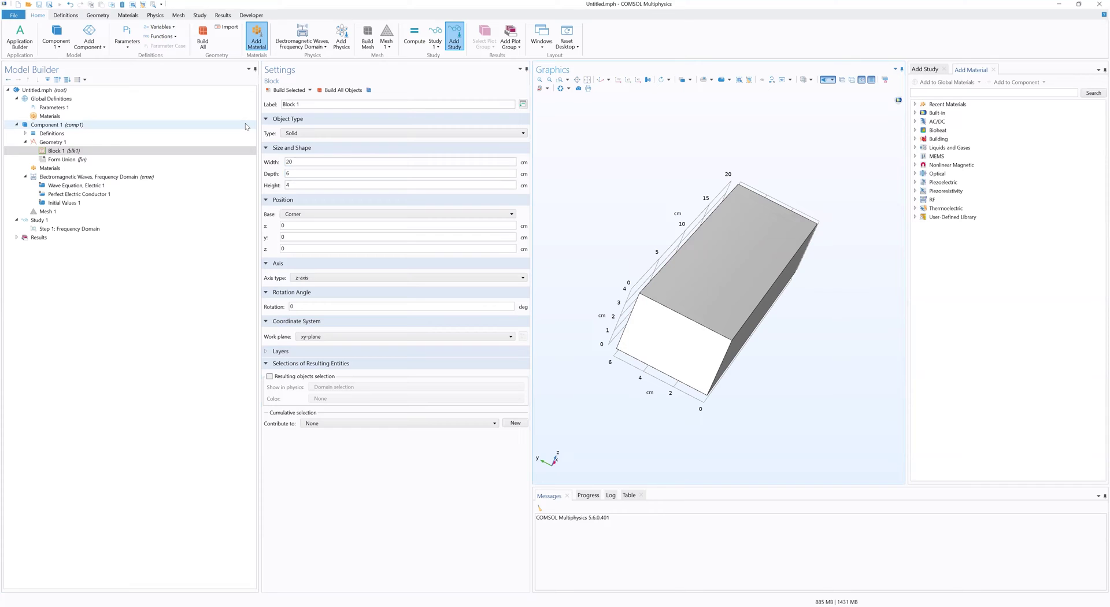
Step: Add the built-in Air material from the library to the component, covering the whole block
{"action": "left_click", "coordinate": [88, 169]}
{"action": "right_click", "coordinate": [88, 170]}
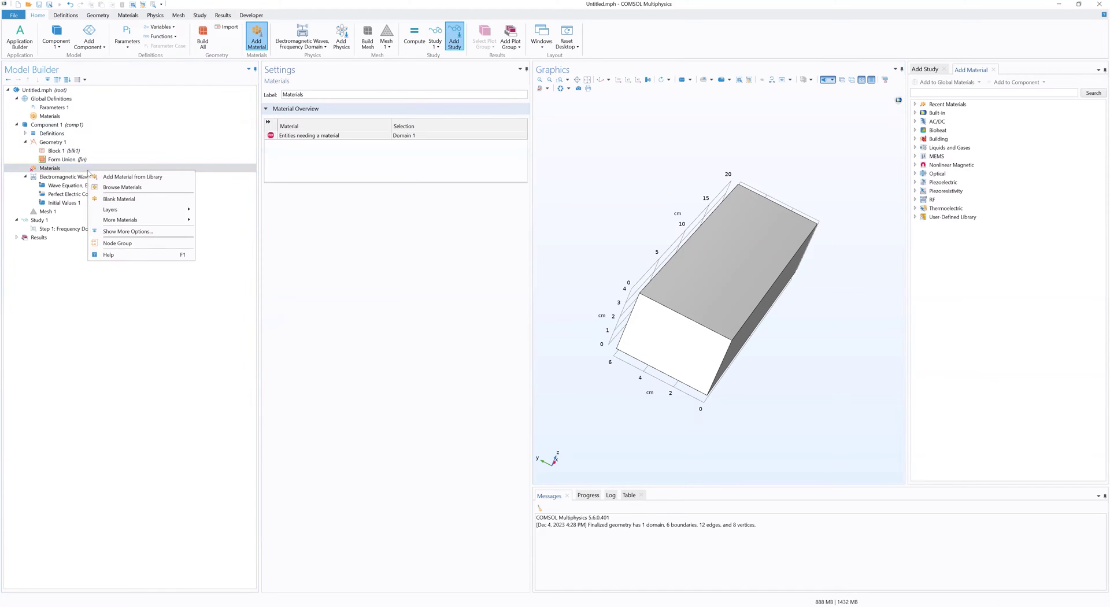
{"action": "left_click", "coordinate": [147, 181]}
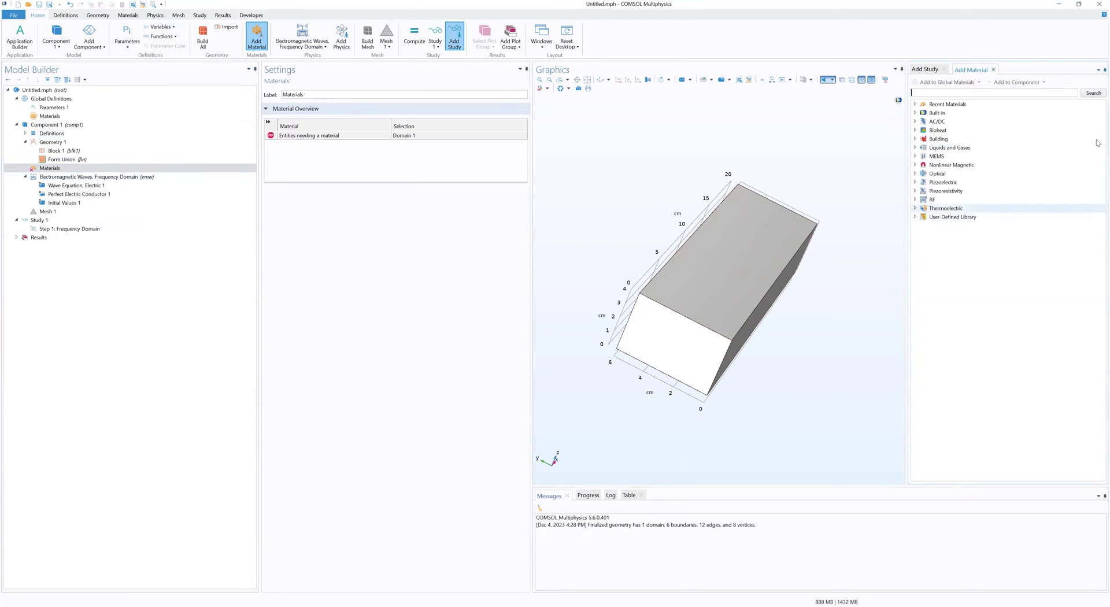
{"action": "left_click", "coordinate": [915, 113]}
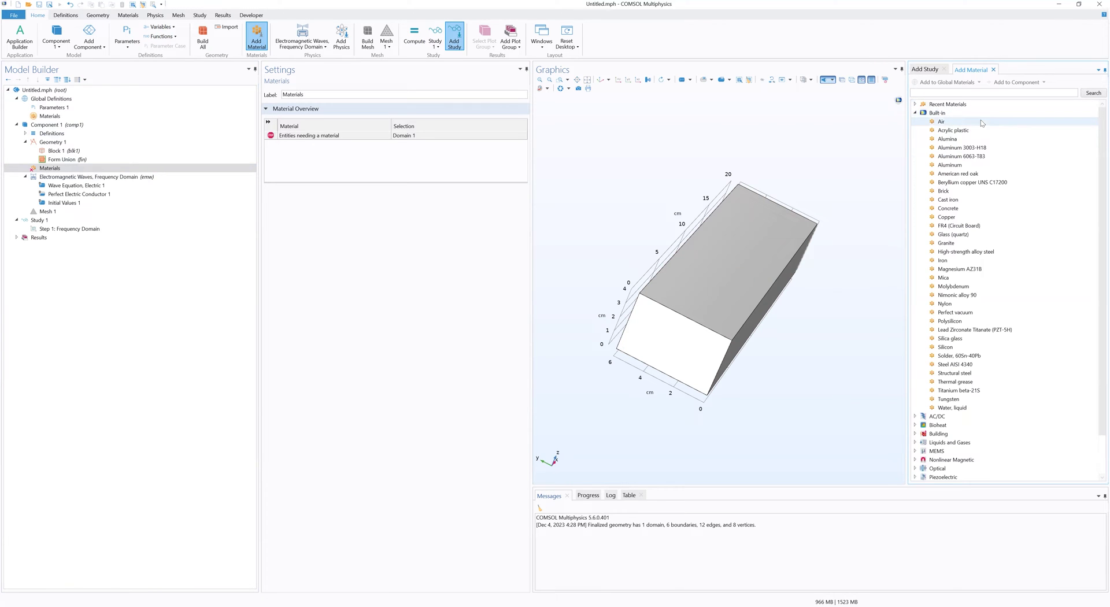
{"action": "left_click", "coordinate": [981, 122]}
{"action": "double_click", "coordinate": [969, 122]}
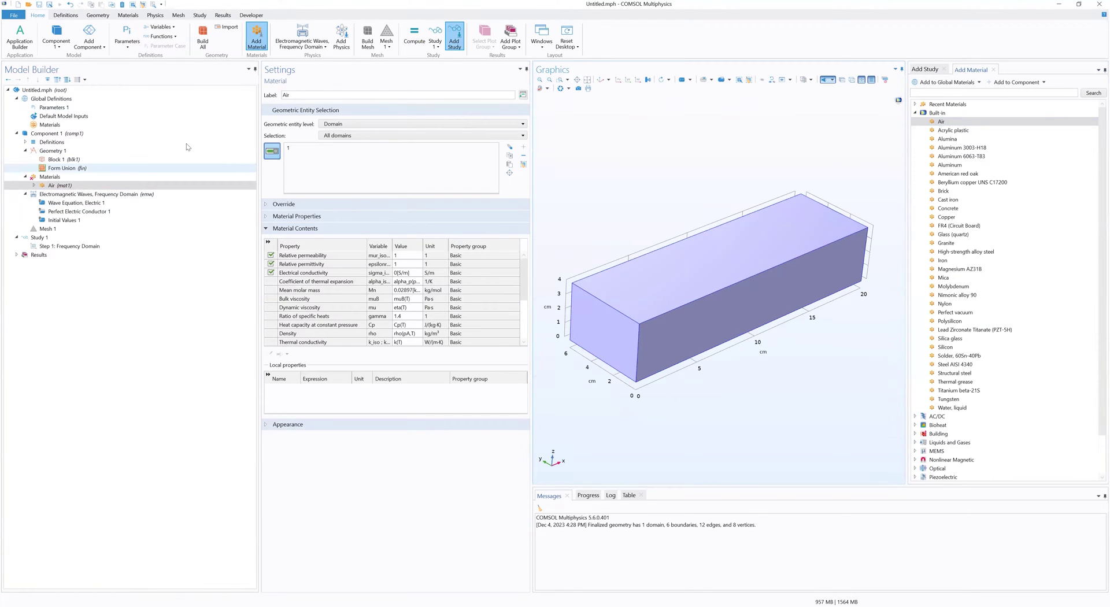
{"action": "left_click", "coordinate": [85, 185]}
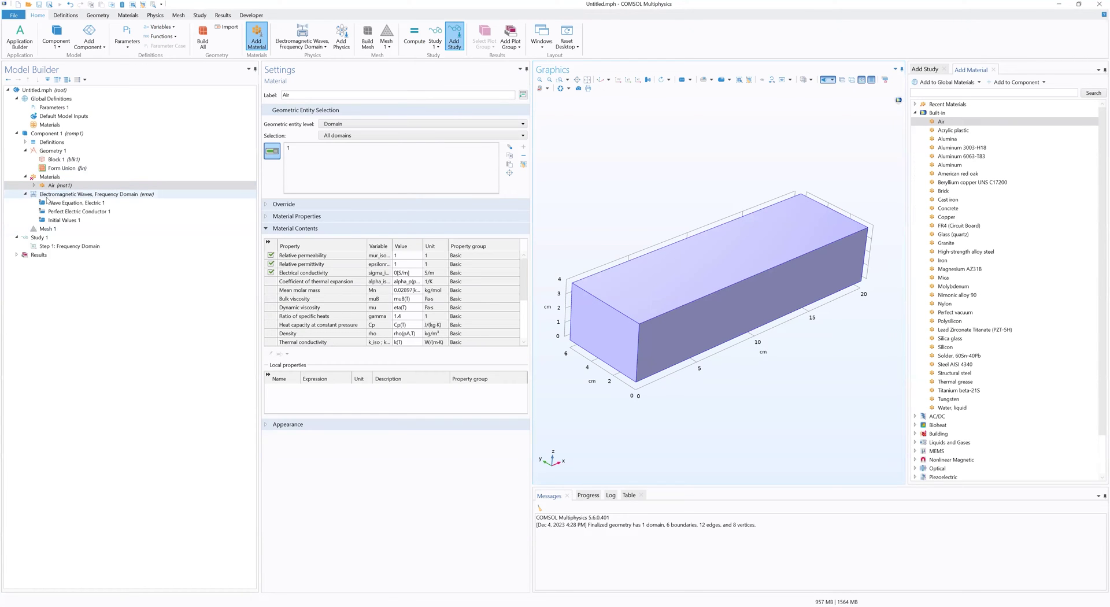
Step: Add a port to the physics on the block's end face at x = 0 and set its type to Rectangular
{"action": "right_click", "coordinate": [117, 197]}
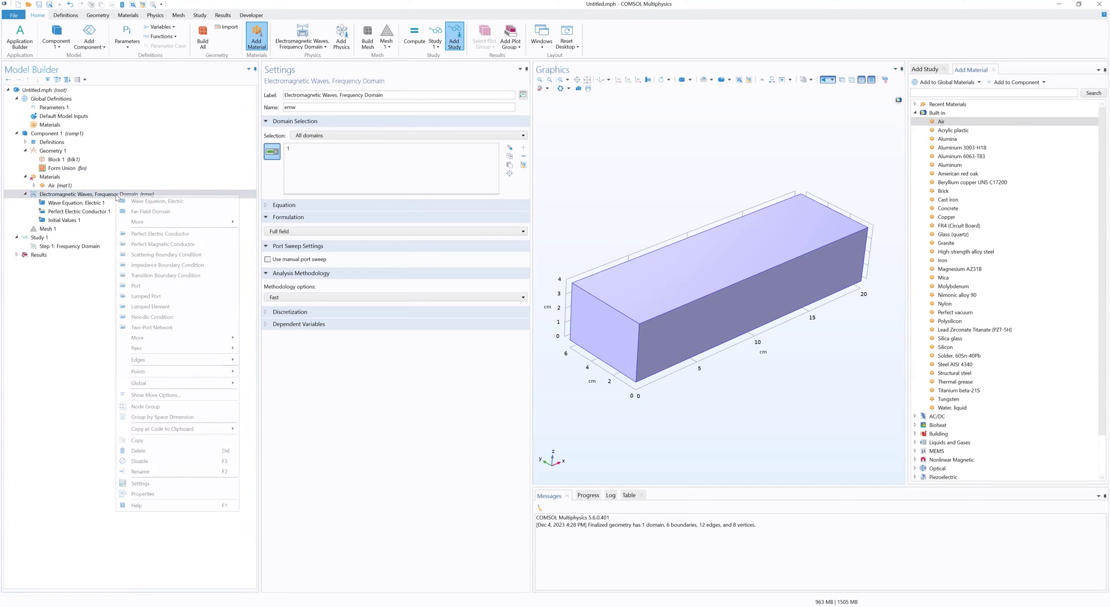
{"action": "left_click", "coordinate": [181, 287]}
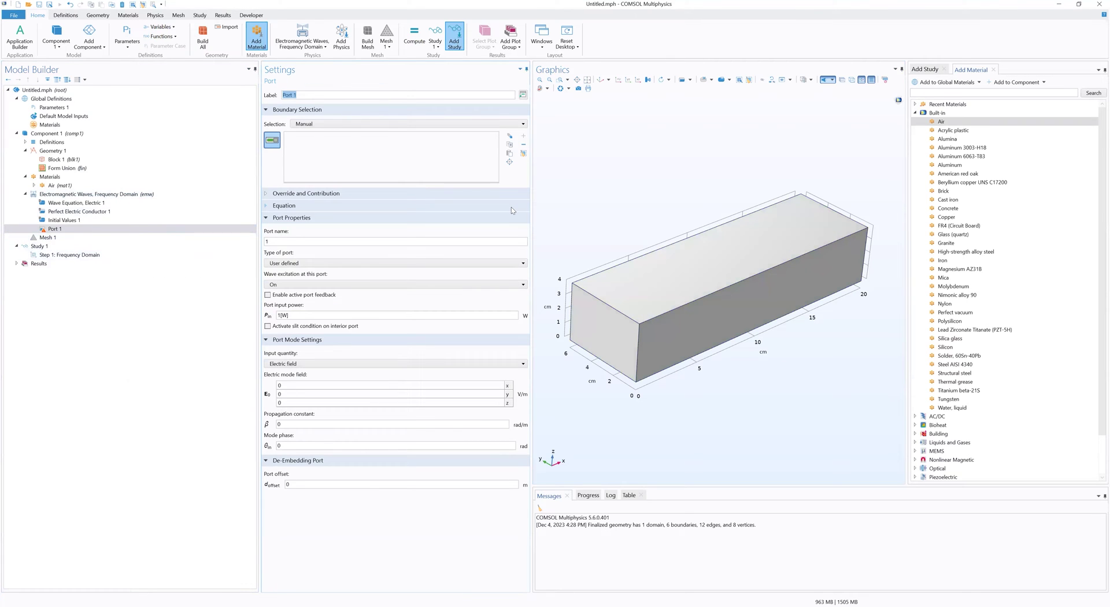
{"action": "left_click", "coordinate": [591, 320]}
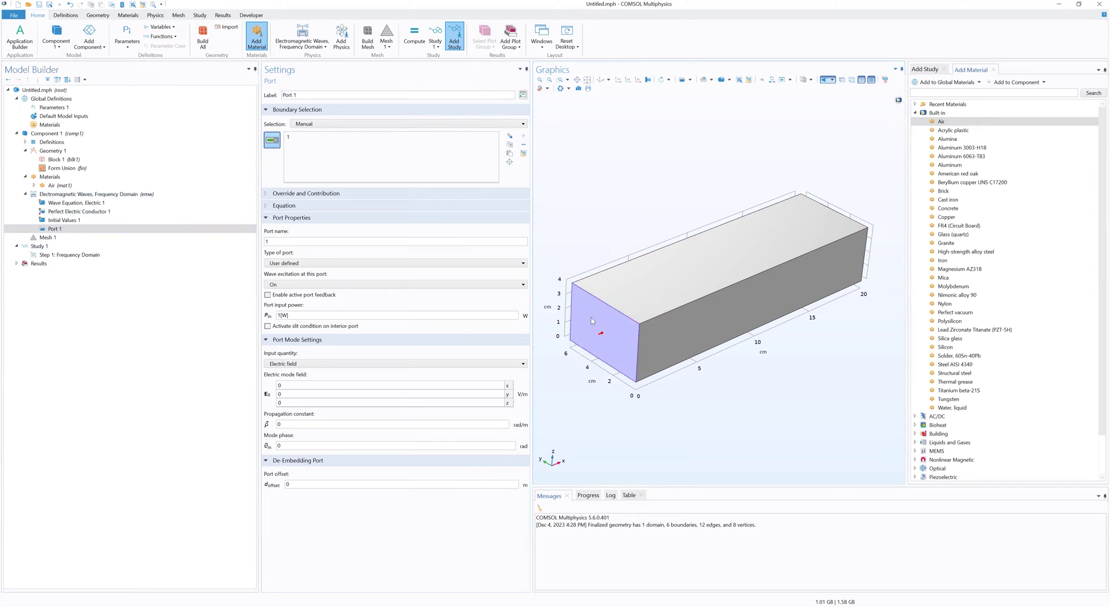
{"action": "left_click", "coordinate": [309, 263]}
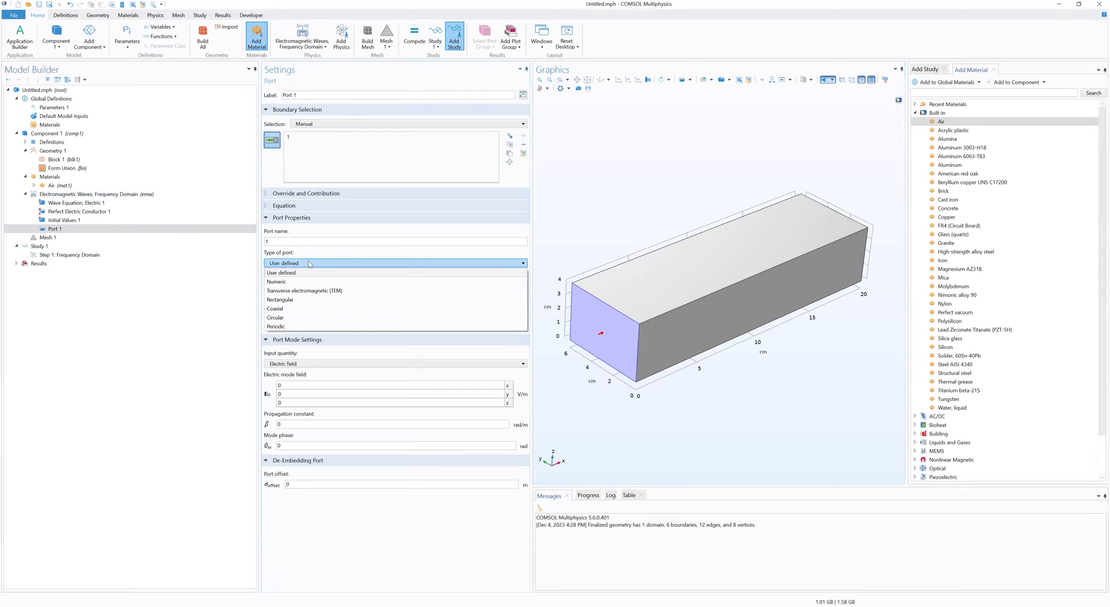
{"action": "left_click", "coordinate": [310, 300]}
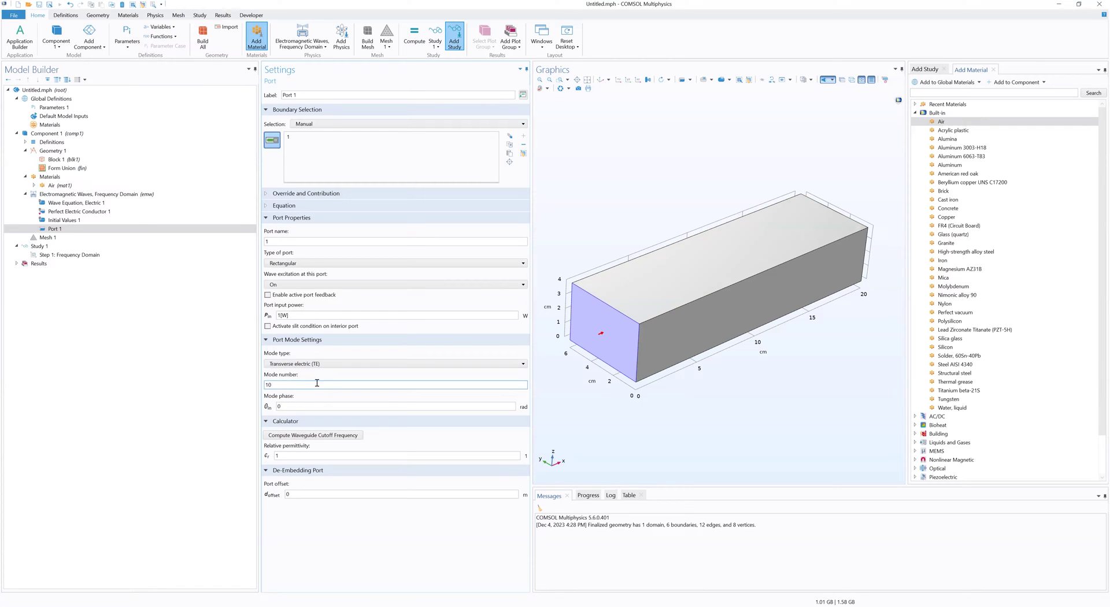
Step: Try mode number 11 for the first port's Transverse electric (TE) mode, and return it to 10
{"action": "left_click", "coordinate": [322, 364]}
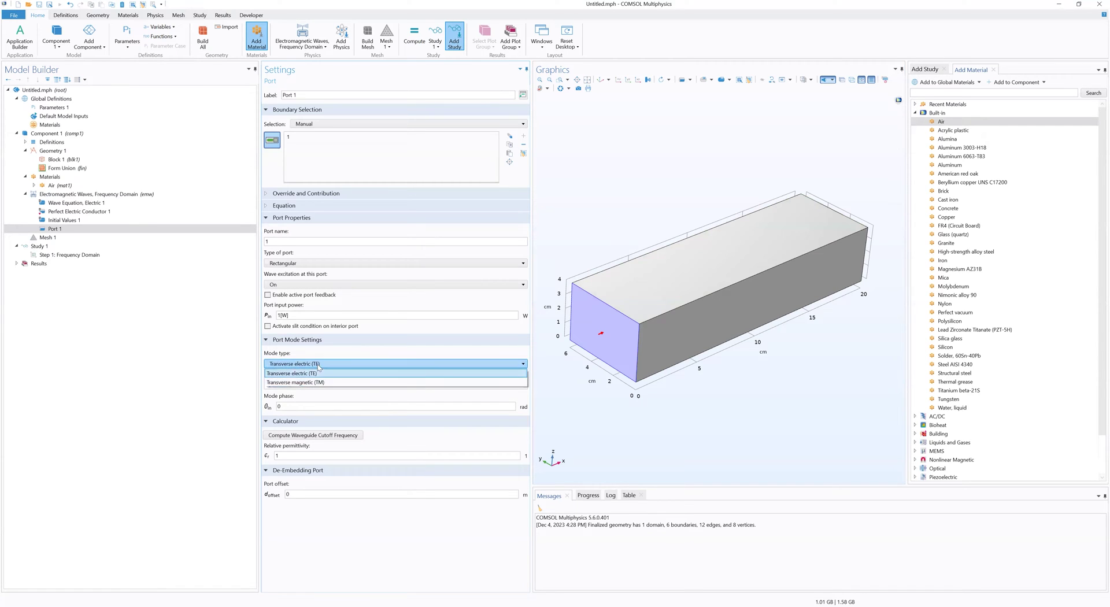
{"action": "left_click", "coordinate": [313, 373]}
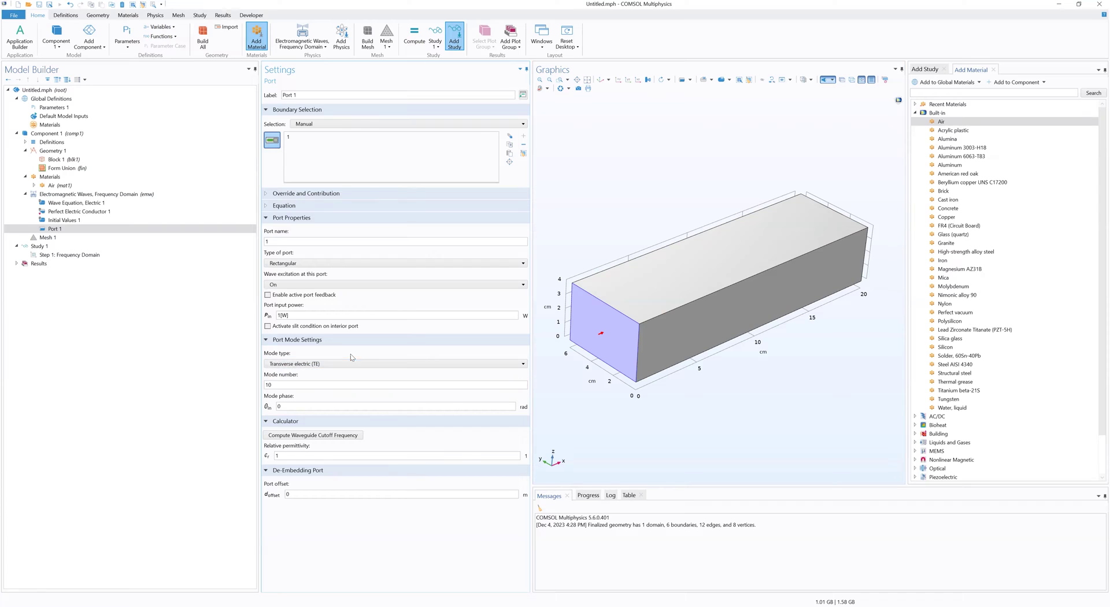
{"action": "left_click", "coordinate": [339, 384]}
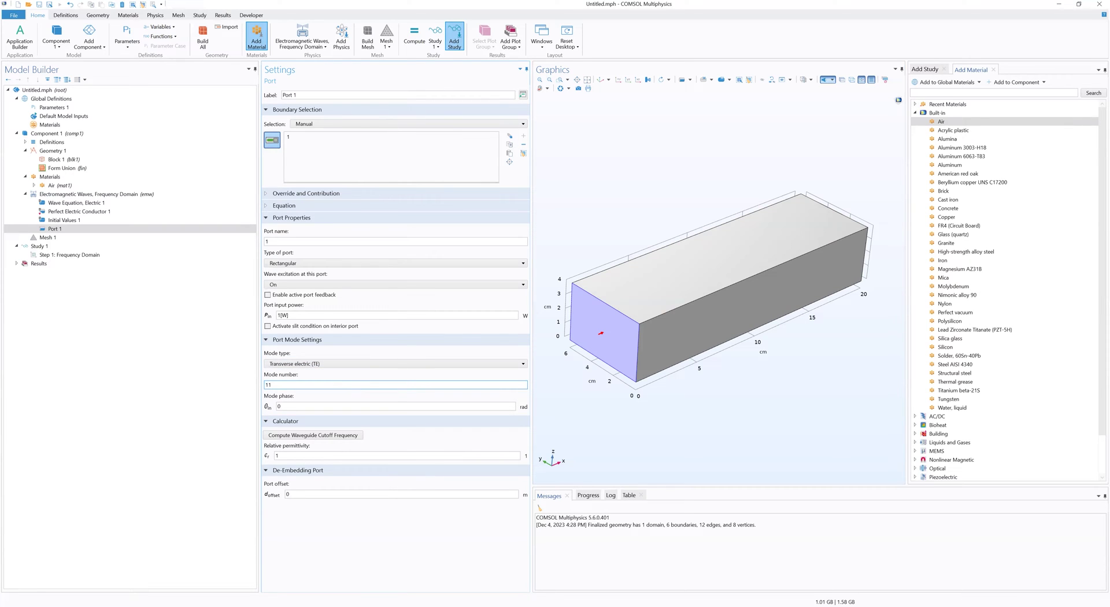
{"action": "type", "text": "2"}
{"action": "type", "text": "10"}
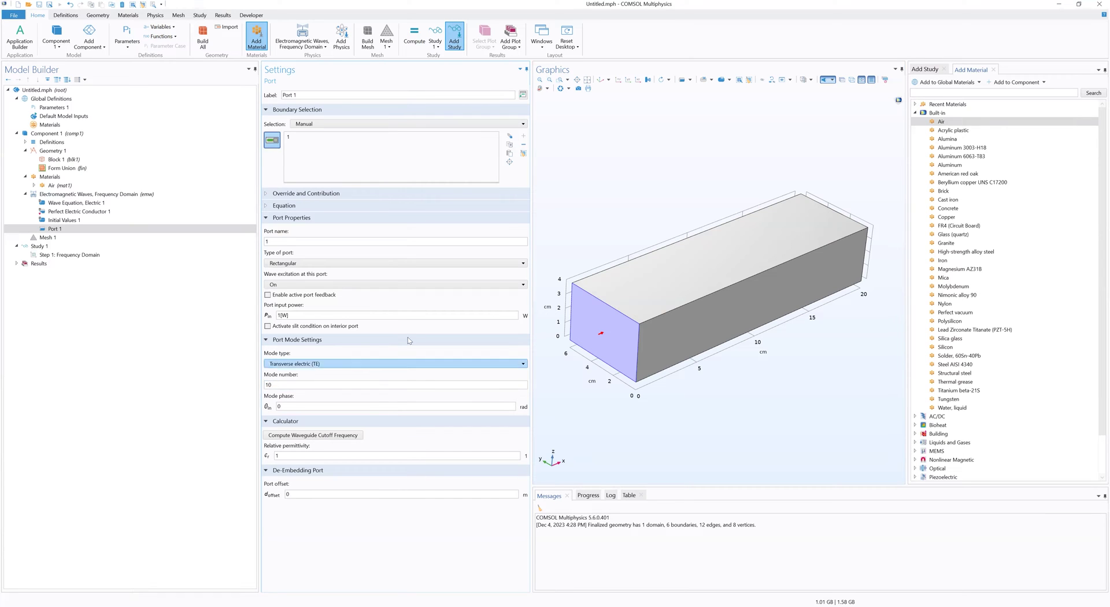
Step: Add a second port to the physics on the block's opposite end face at x = 20 cm
{"action": "right_click", "coordinate": [136, 195]}
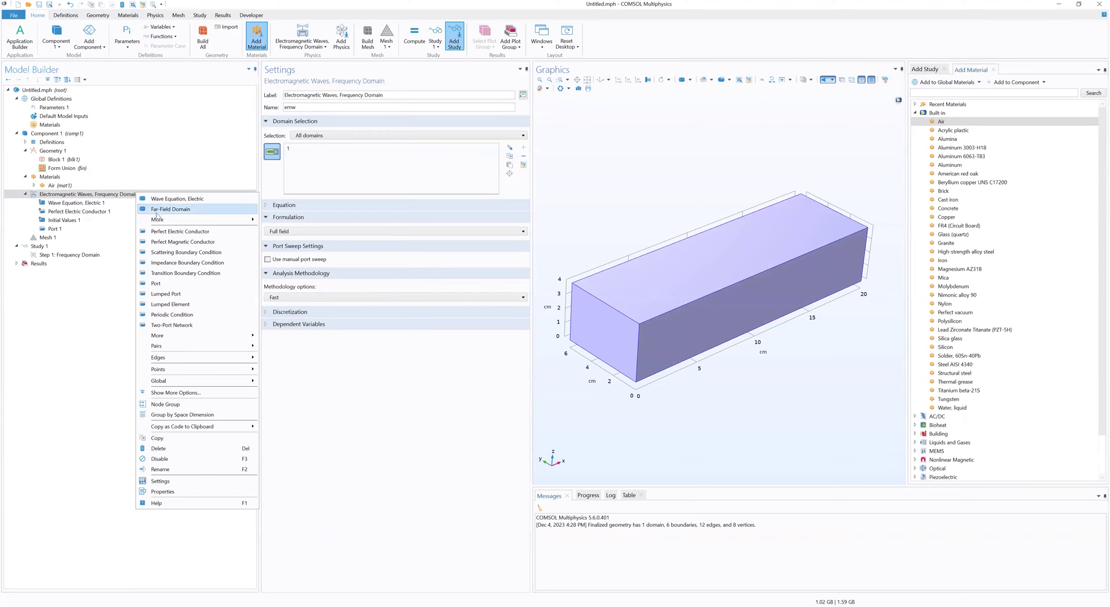
{"action": "left_click", "coordinate": [165, 284]}
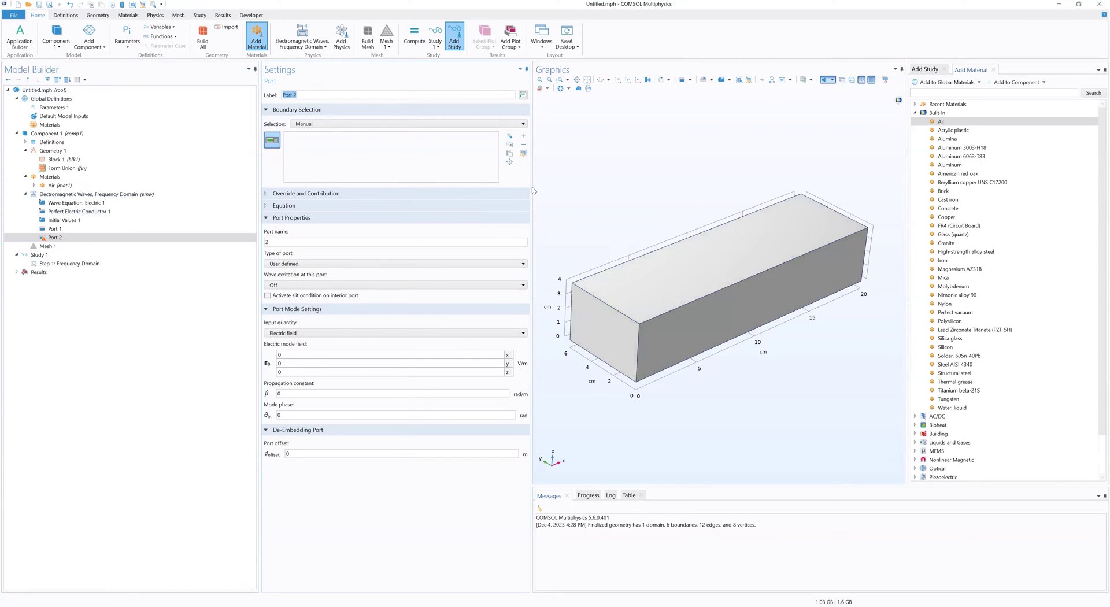
{"action": "left_click_drag", "start_coordinate": [782, 341], "coordinate": [723, 354]}
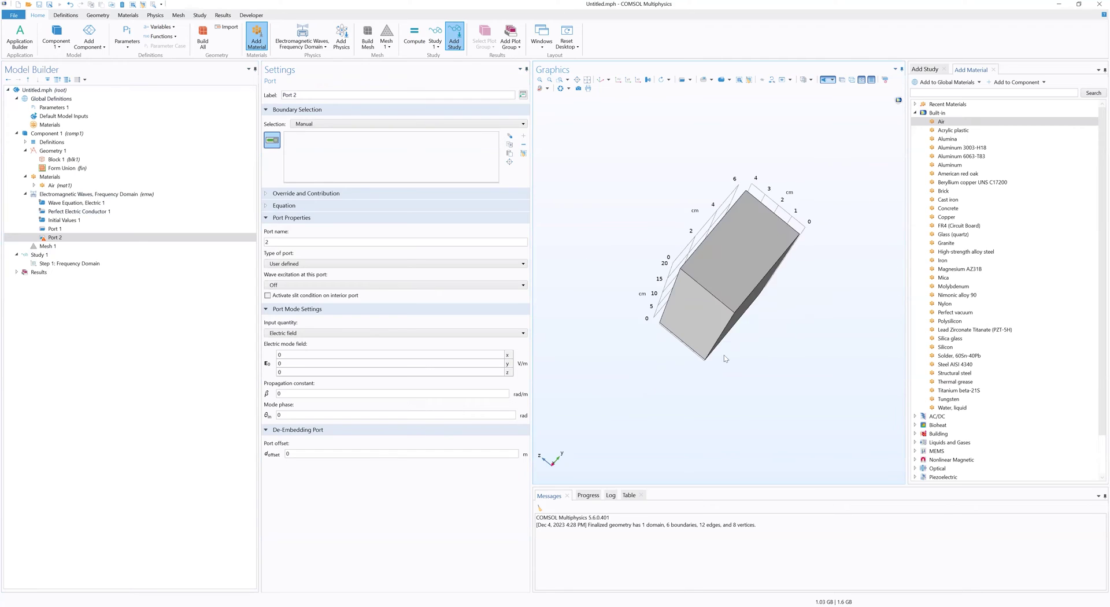
{"action": "left_click", "coordinate": [746, 252]}
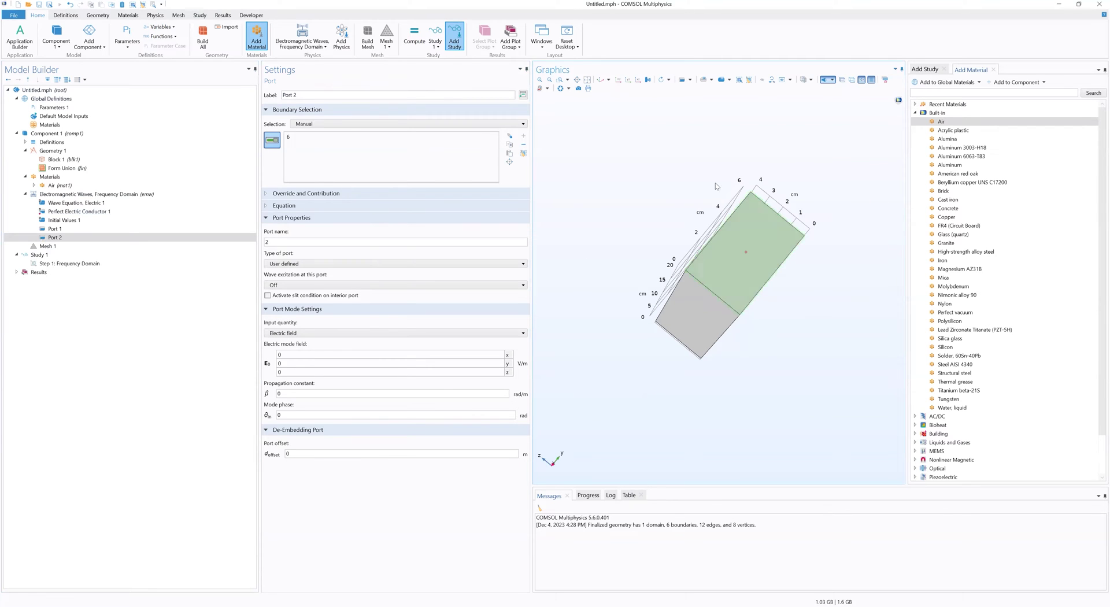
{"action": "left_click", "coordinate": [599, 79]}
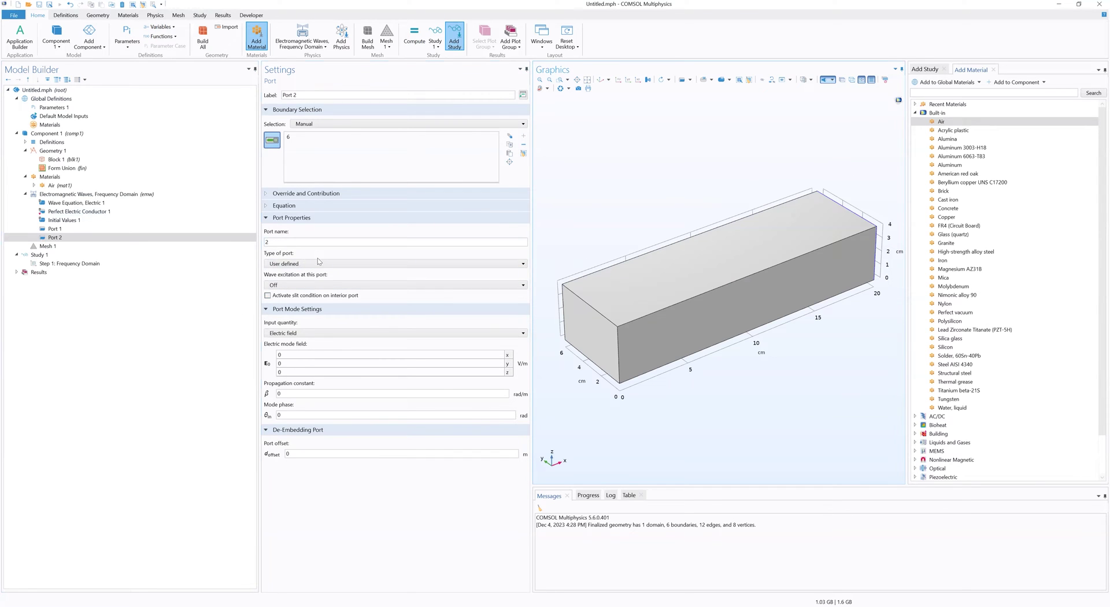
Step: Set the second port's type to Rectangular, with its Transverse electric (TE) mode number at 10
{"action": "left_click", "coordinate": [317, 258]}
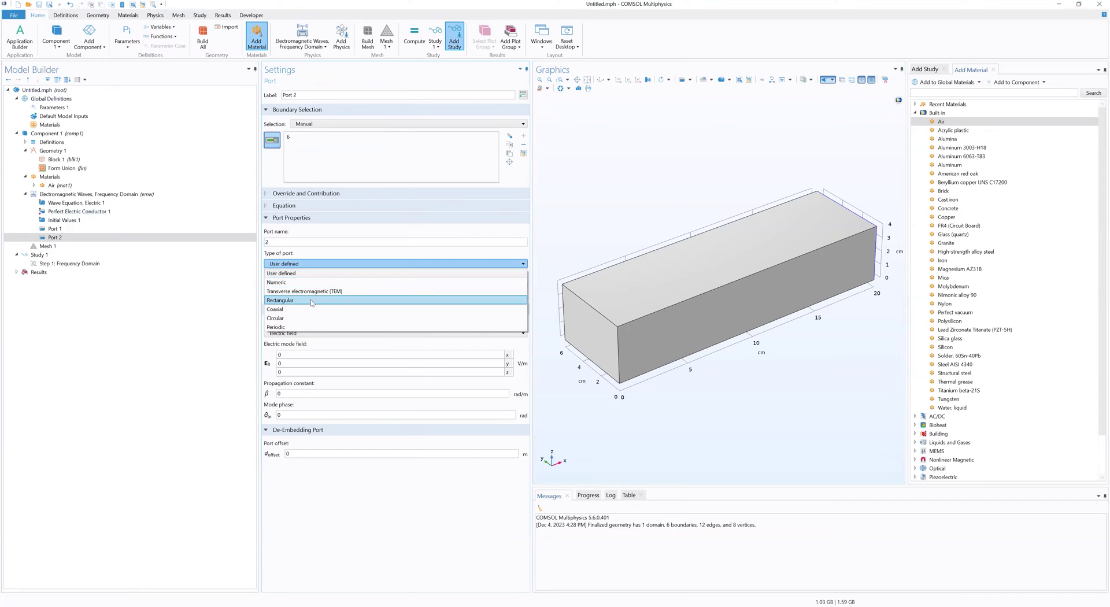
{"action": "left_click", "coordinate": [311, 301]}
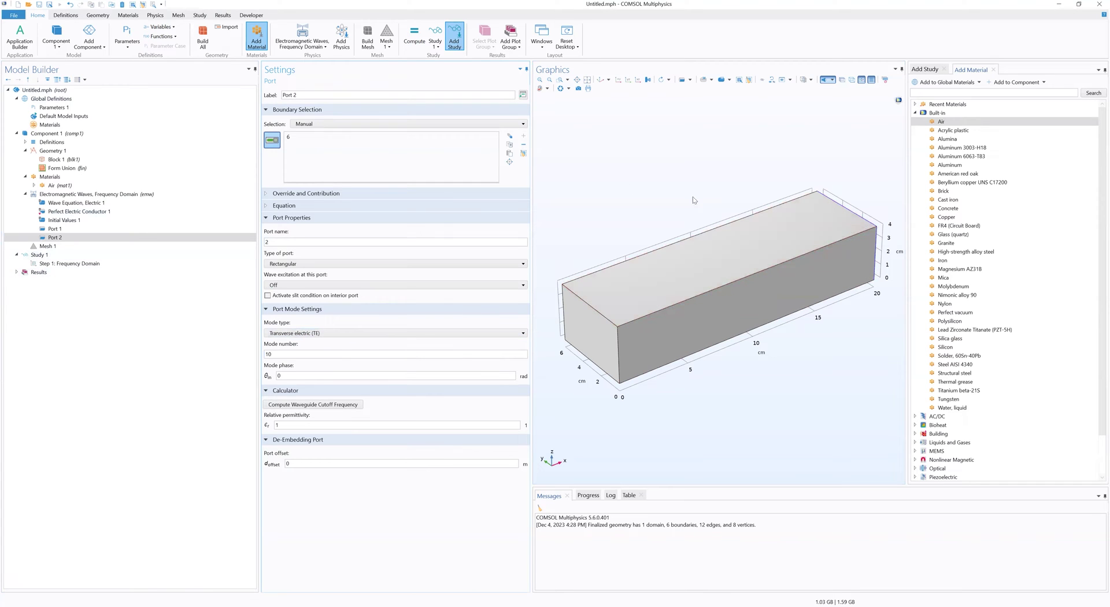
{"action": "left_click", "coordinate": [47, 235]}
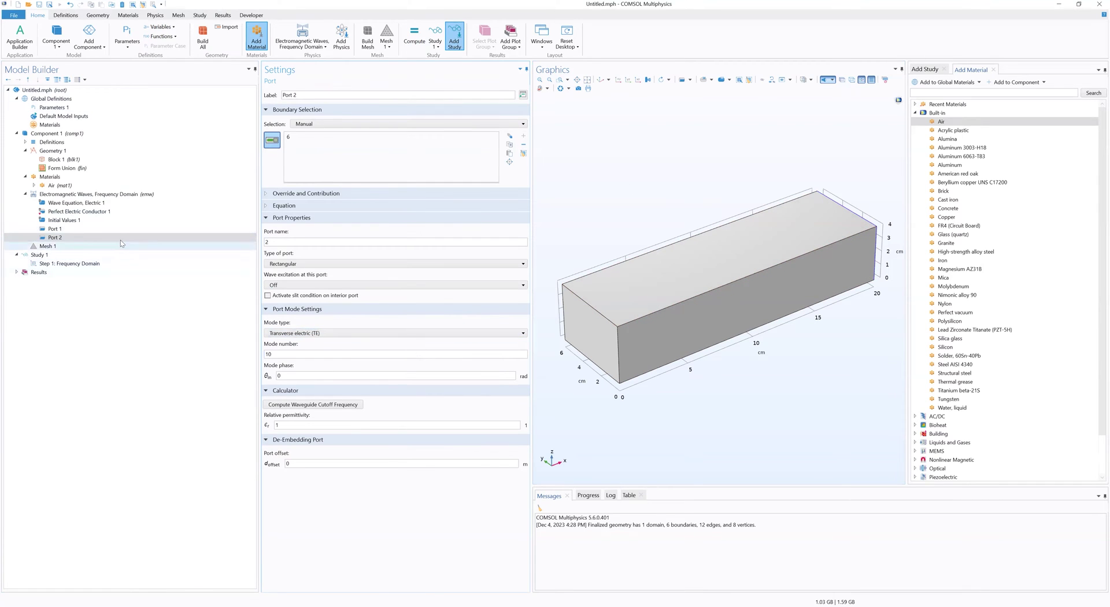
Step: Compute the waveguide cutoff frequency for the second port and review the first port's settings
{"action": "left_click", "coordinate": [318, 404]}
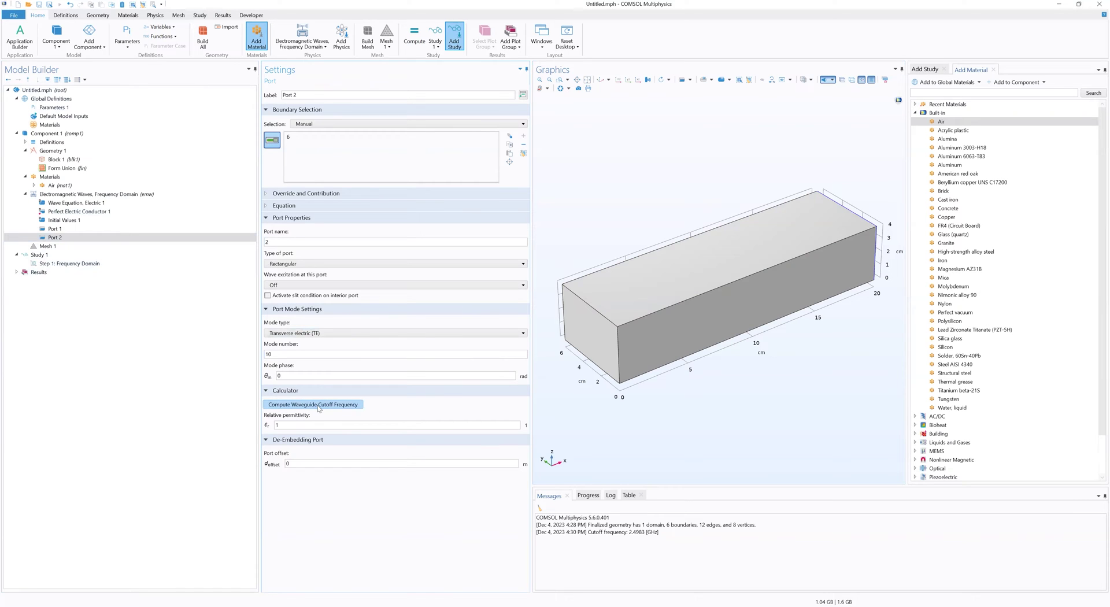
{"action": "left_click_drag", "start_coordinate": [664, 536], "coordinate": [537, 535]}
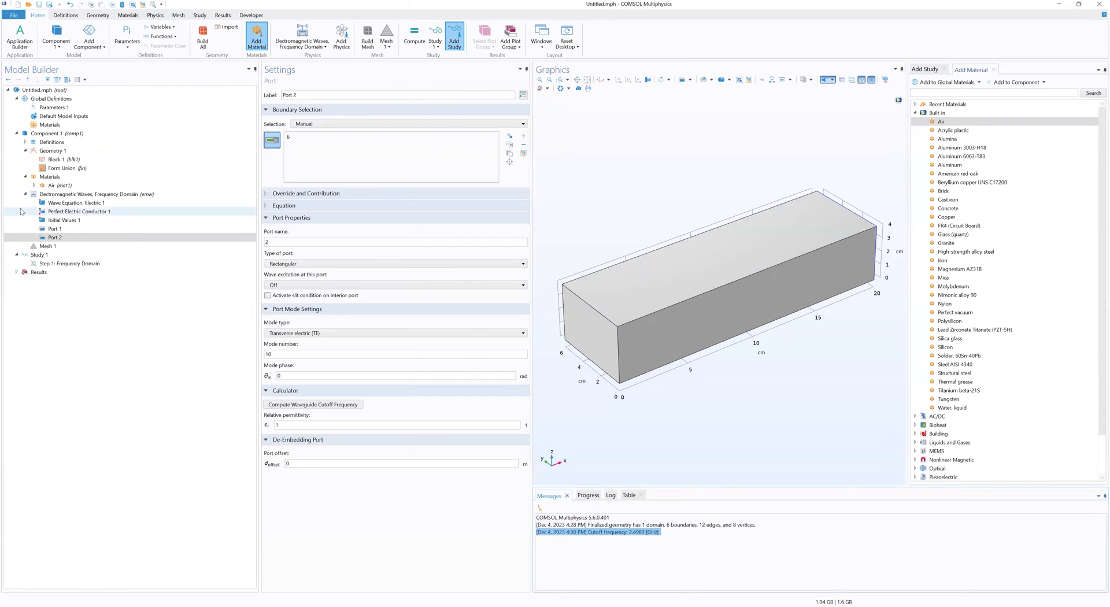
{"action": "left_click", "coordinate": [89, 226]}
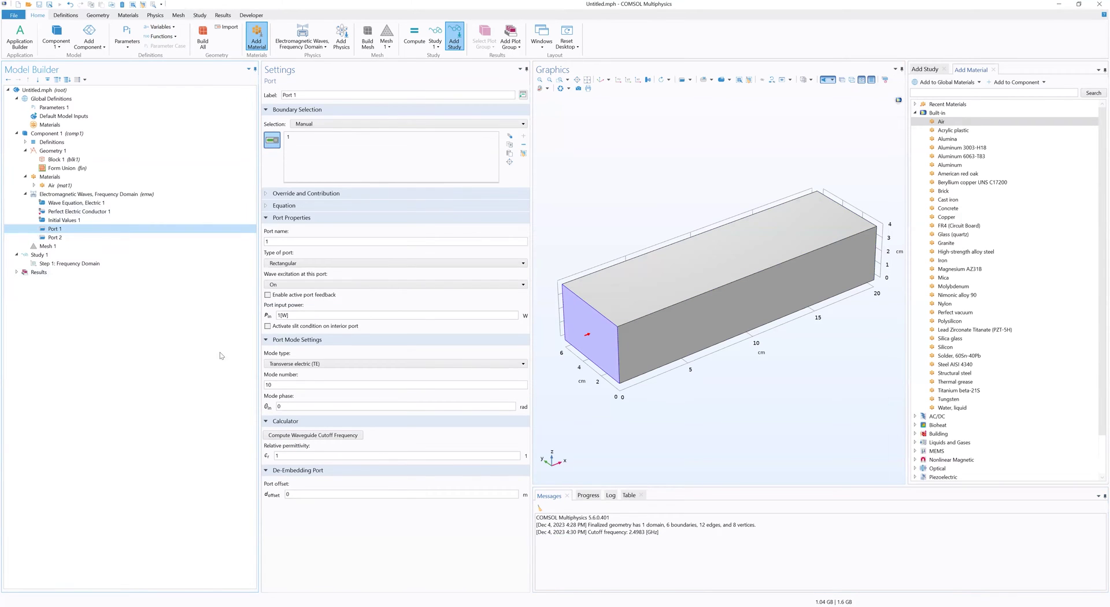
Step: Build the physics-controlled mesh for the waveguide block with Normal element size
{"action": "left_click", "coordinate": [67, 246]}
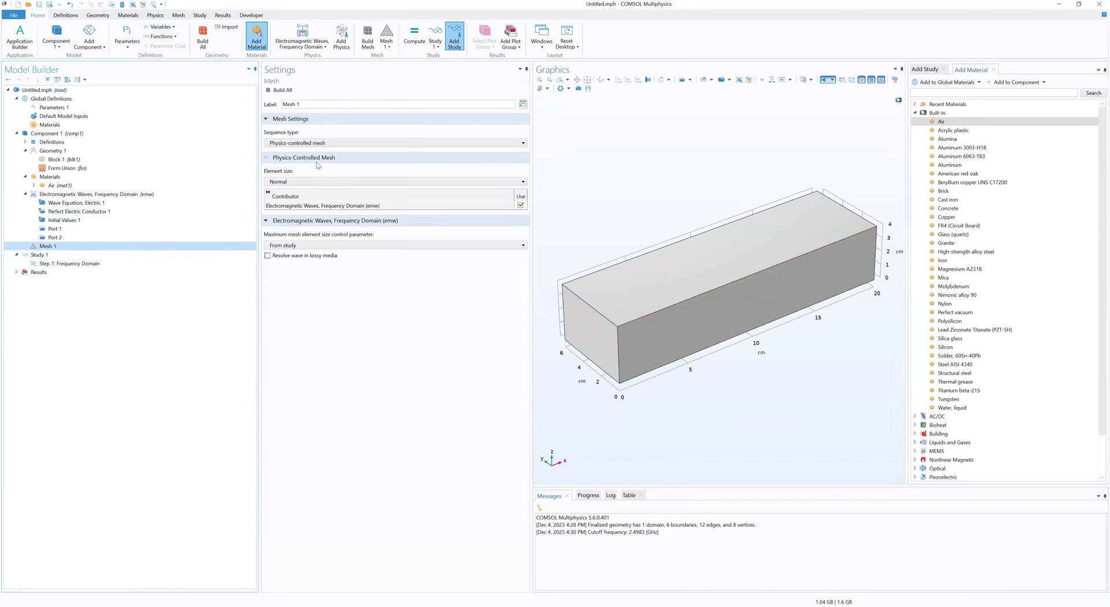
{"action": "left_click", "coordinate": [280, 90]}
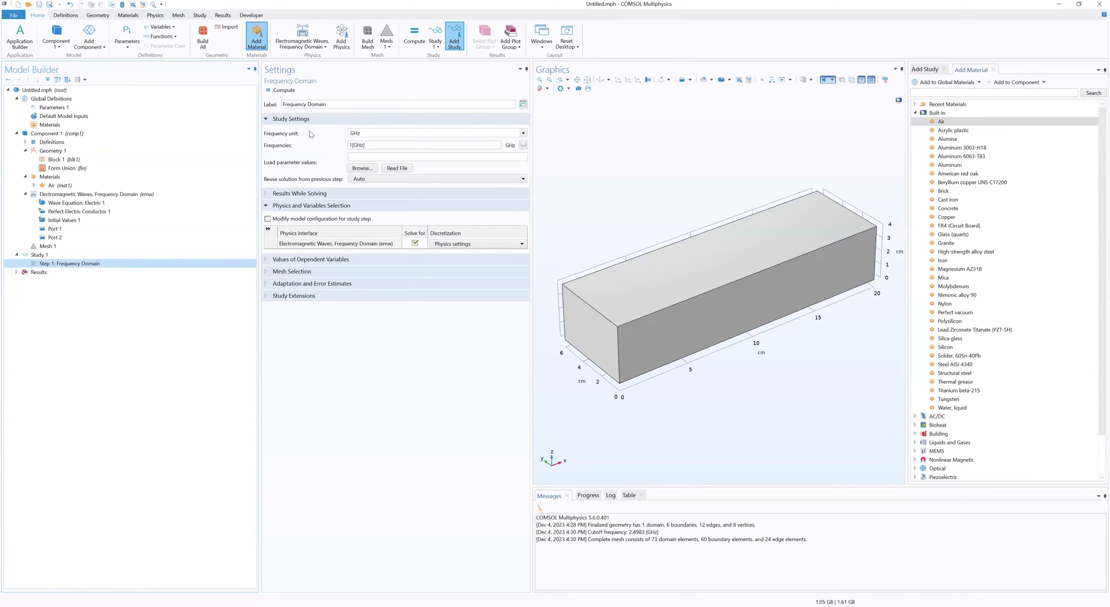
Step: Set the Frequency Domain study's frequencies to a range from 1 GHz to 4 GHz in 100 MHz steps, and compute the study
{"action": "left_click", "coordinate": [524, 145]}
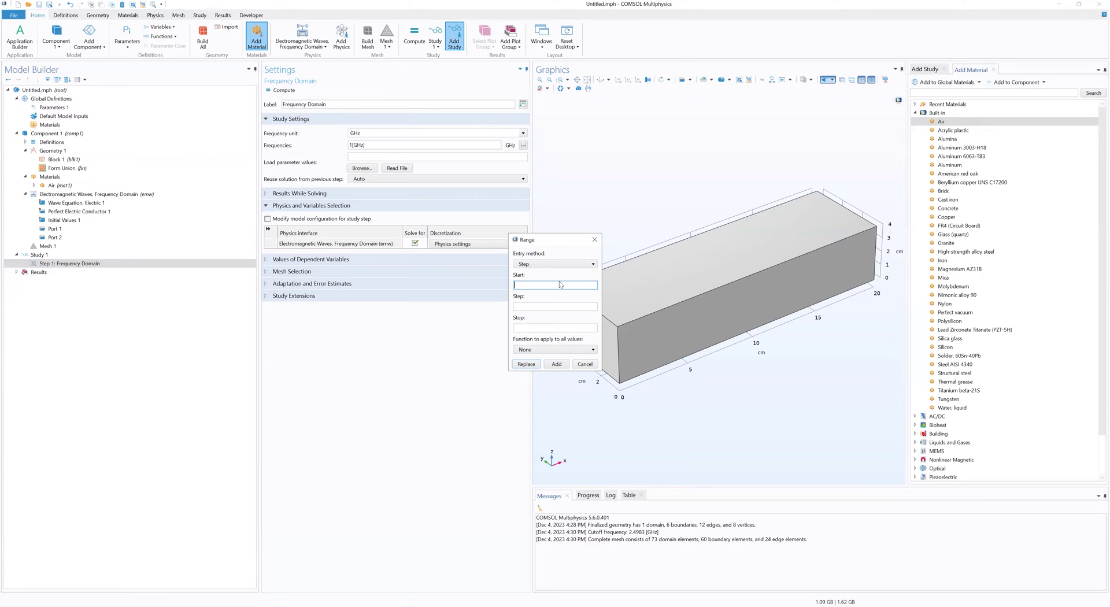
{"action": "type", "text": "1 [GHz"}
{"action": "left_click", "coordinate": [547, 305]}
{"action": "type", "text": "100 [MHz"}
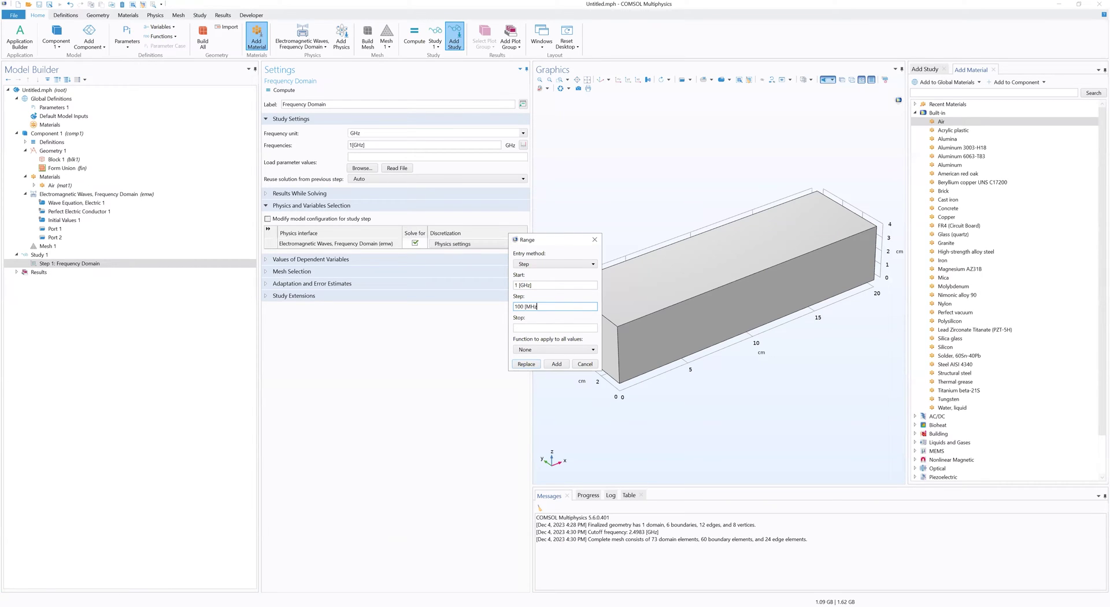
{"action": "type", "text": "]"}
{"action": "left_click", "coordinate": [542, 326]}
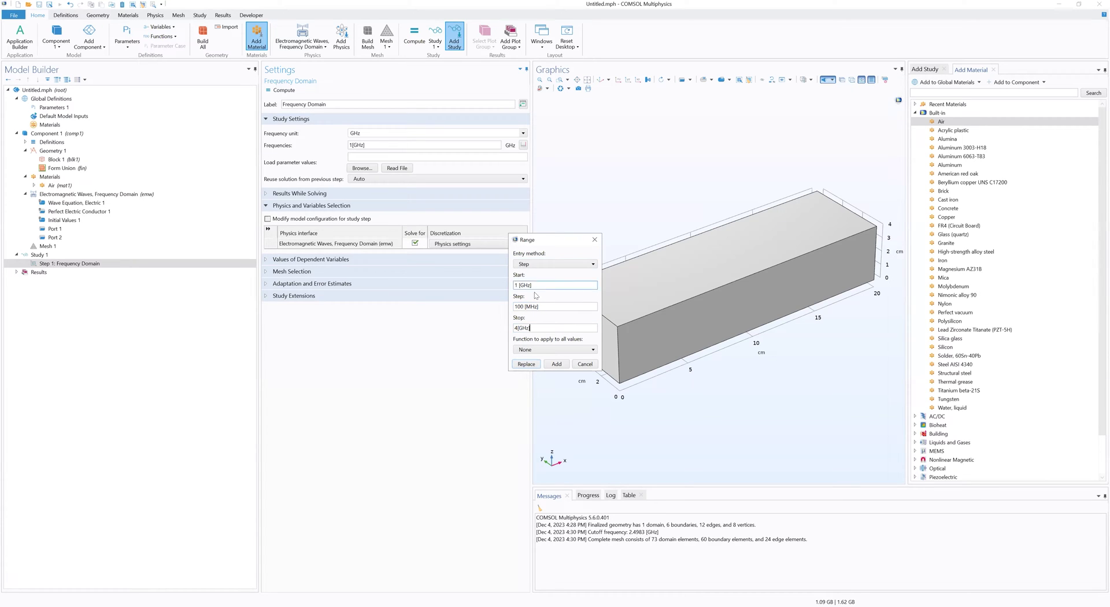
{"action": "left_click", "coordinate": [526, 364]}
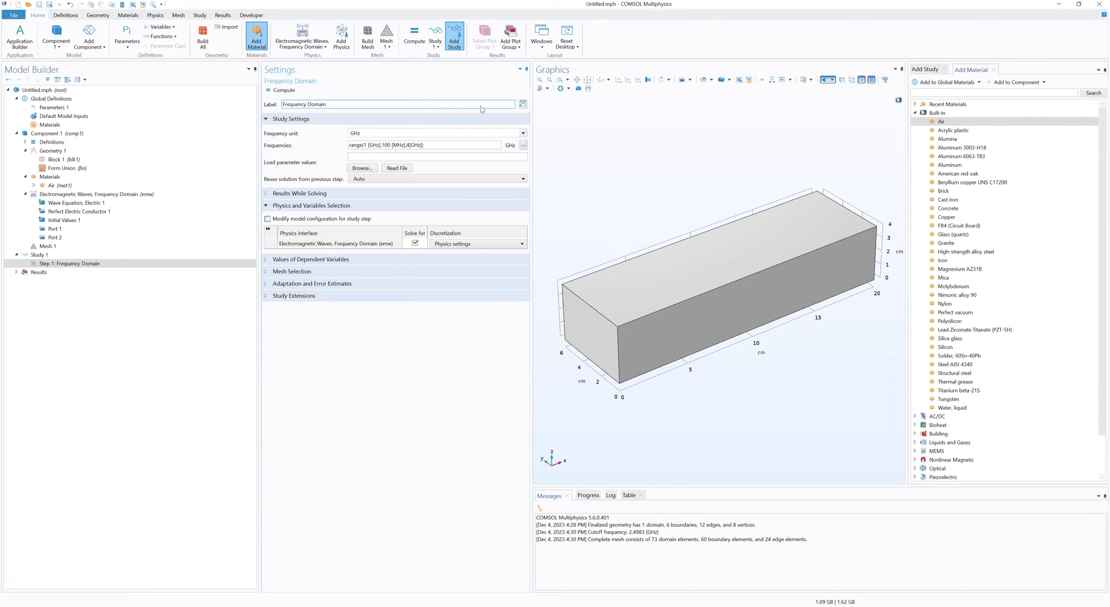
{"action": "left_click", "coordinate": [416, 41]}
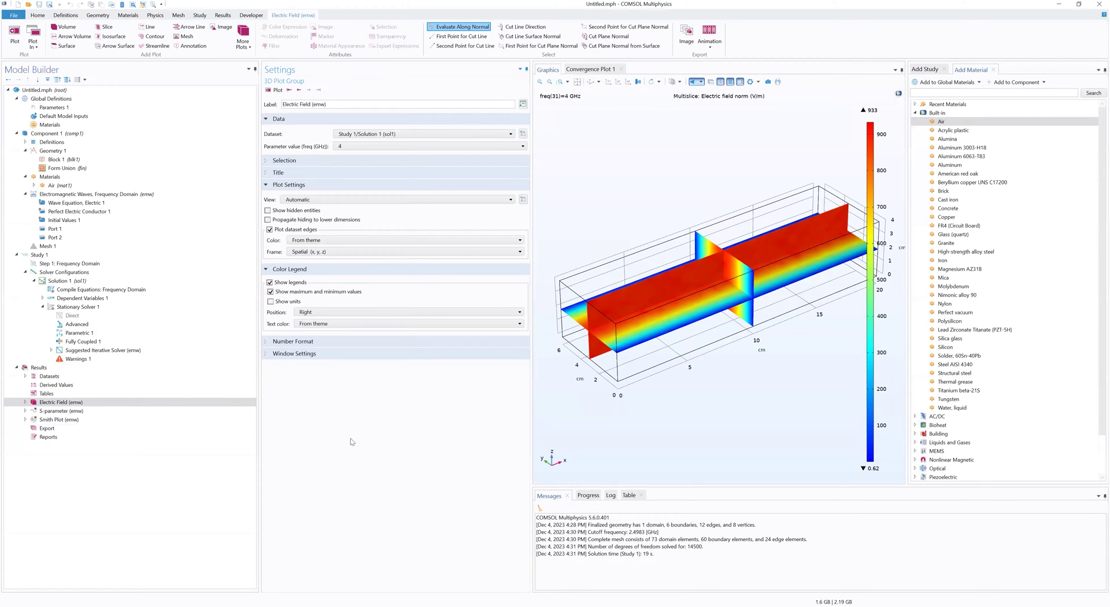
Step: Inspect the default Electric Field (emw) multislice plot and delete that plot group from the results
{"action": "left_click", "coordinate": [201, 401]}
{"action": "left_click_drag", "start_coordinate": [679, 255], "coordinate": [693, 384]}
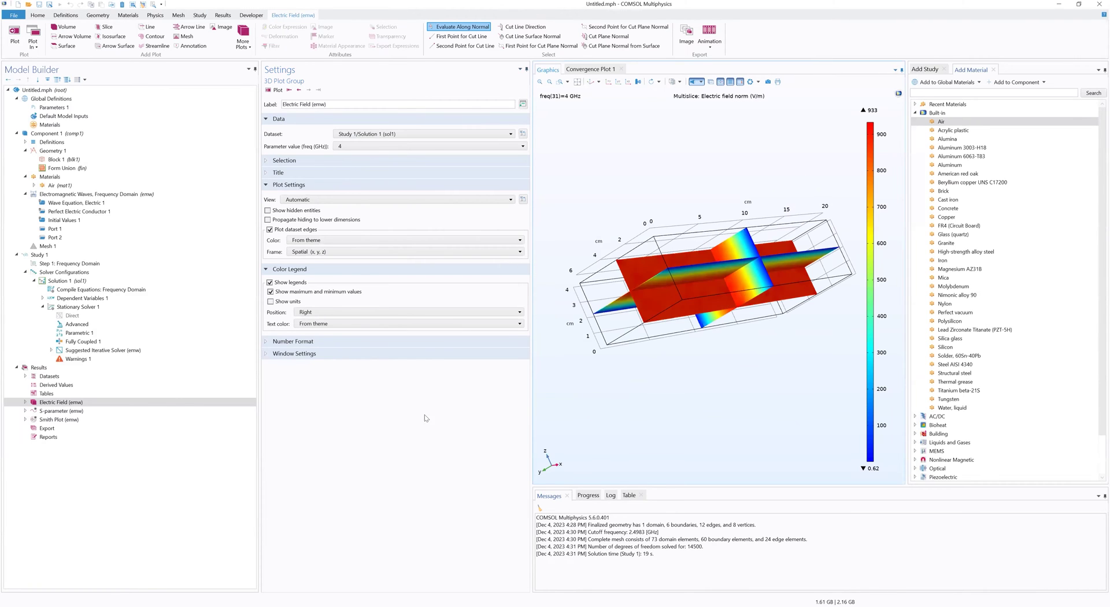
{"action": "right_click", "coordinate": [155, 401]}
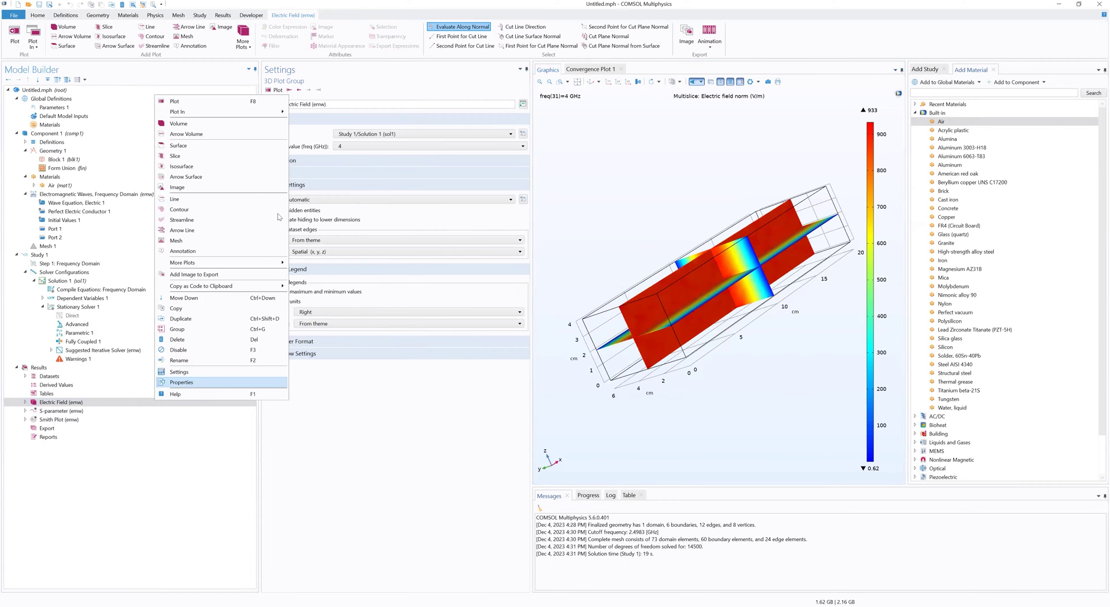
{"action": "left_click", "coordinate": [226, 339]}
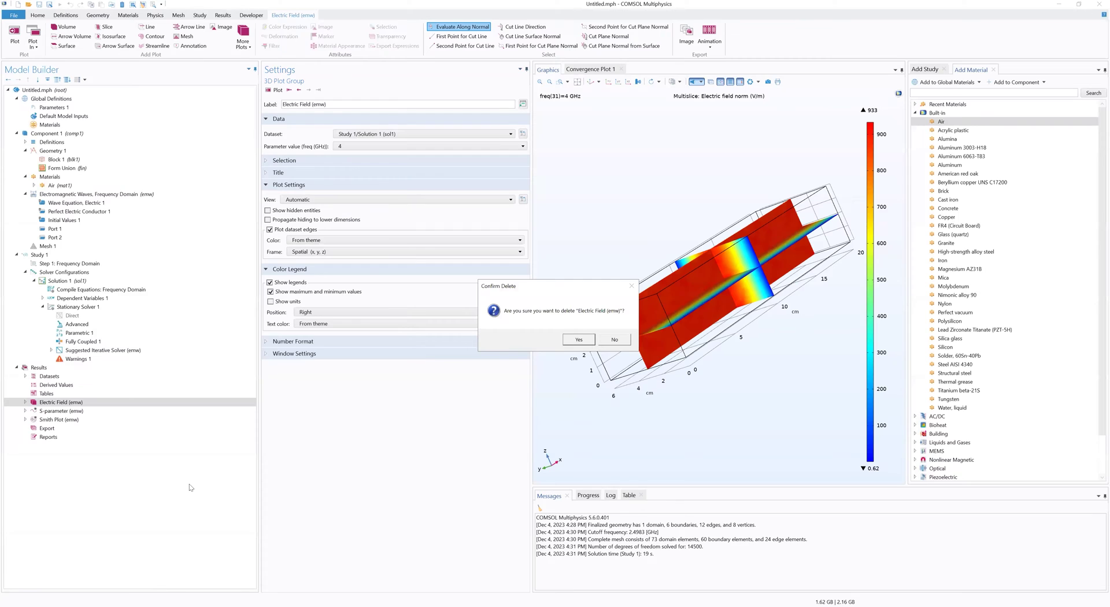
{"action": "key", "text": "Return"}
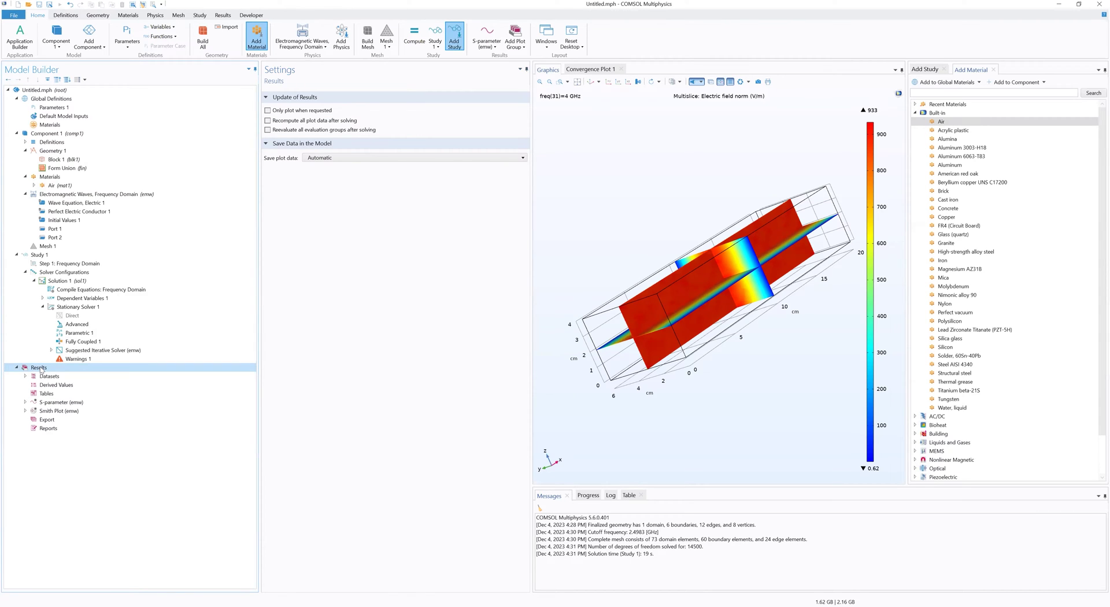
Step: Add a new 3D plot group to the results and label it Electric Field
{"action": "right_click", "coordinate": [40, 369]}
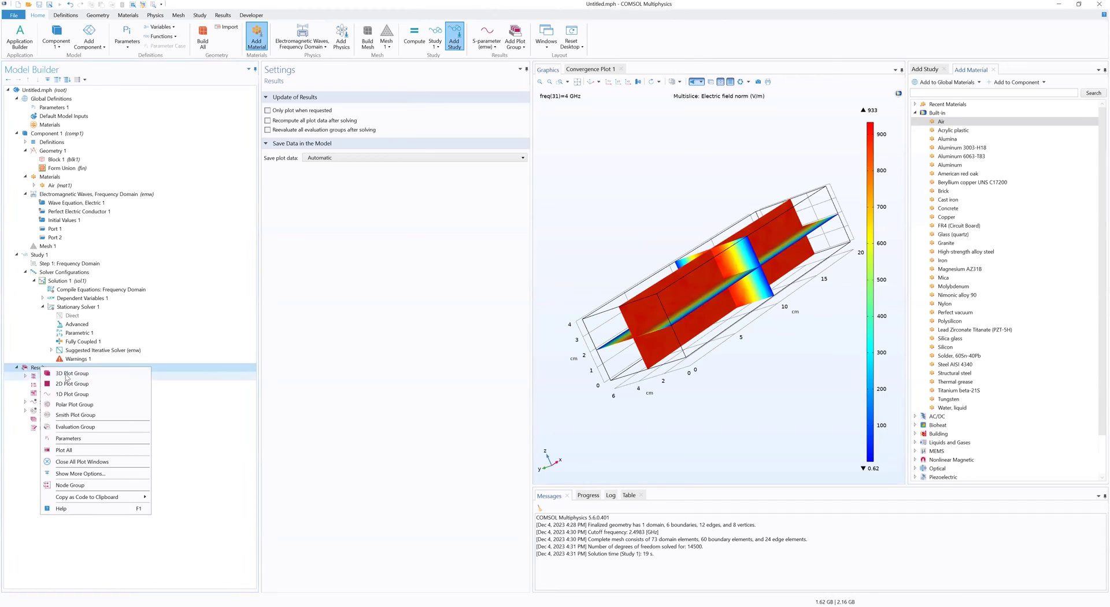
{"action": "left_click", "coordinate": [67, 375]}
{"action": "type", "text": "Electric"}
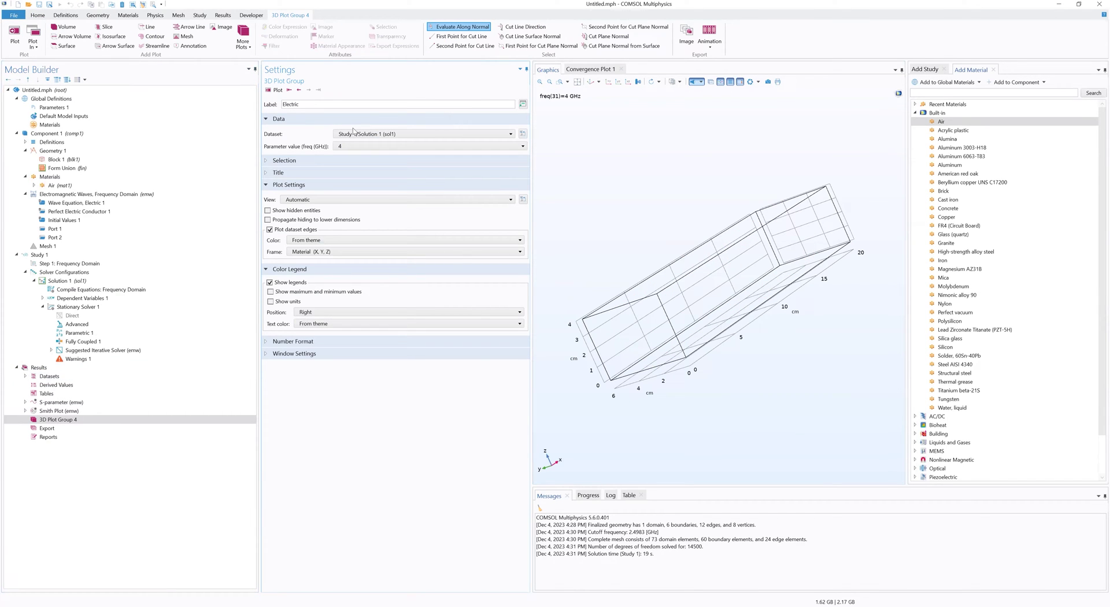
{"action": "type", "text": "Fie"}
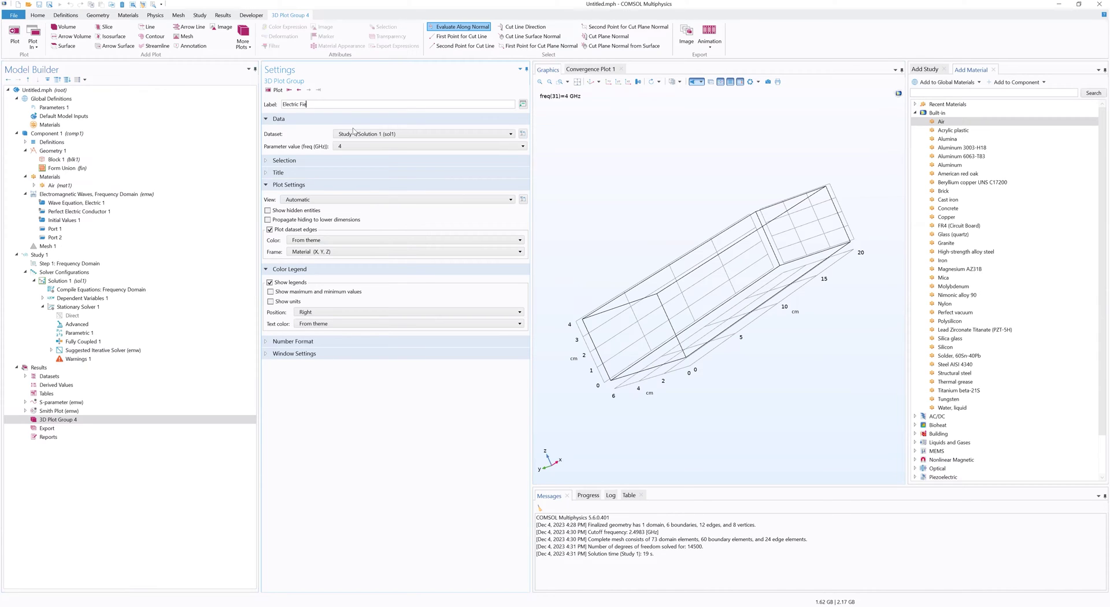
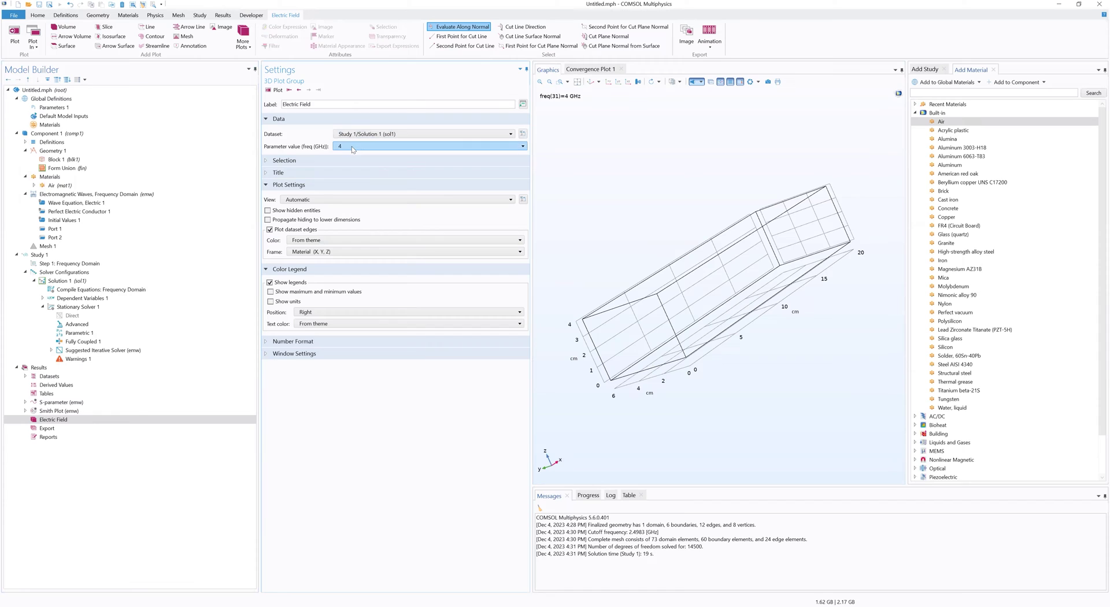
{"action": "left_click", "coordinate": [234, 502]}
Step: Add a Slice plot to the new Electric Field plot group
{"action": "left_click", "coordinate": [61, 419]}
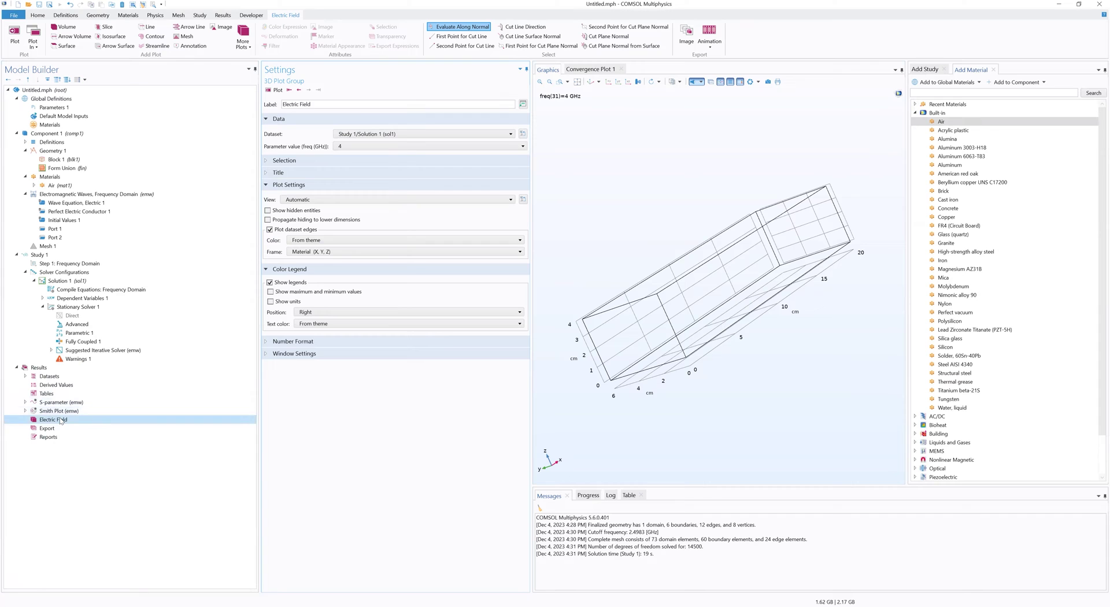
{"action": "right_click", "coordinate": [61, 420]}
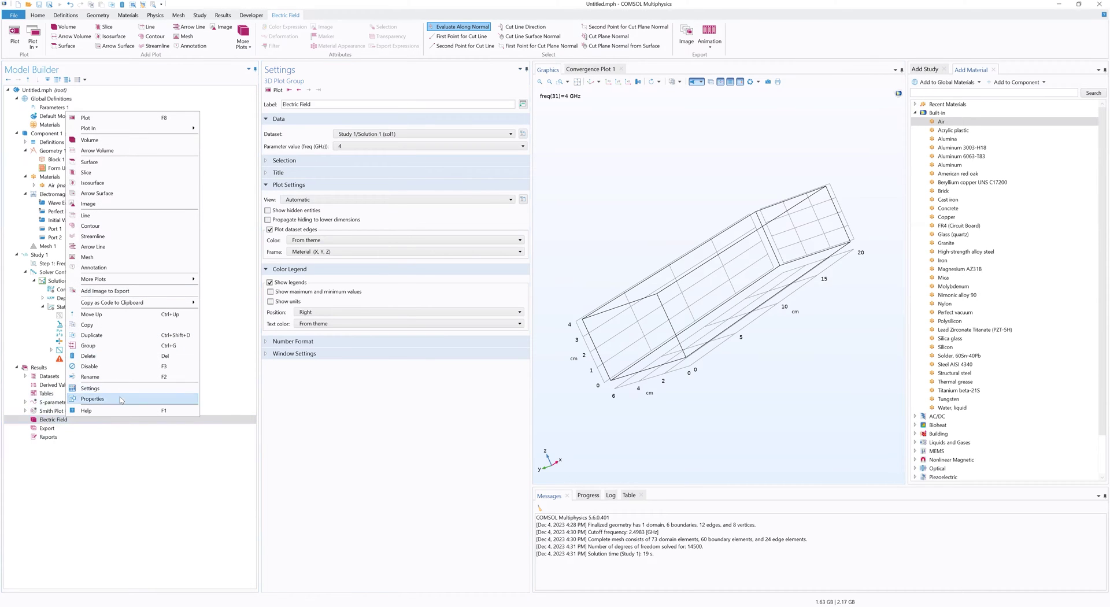
{"action": "left_click", "coordinate": [85, 173]}
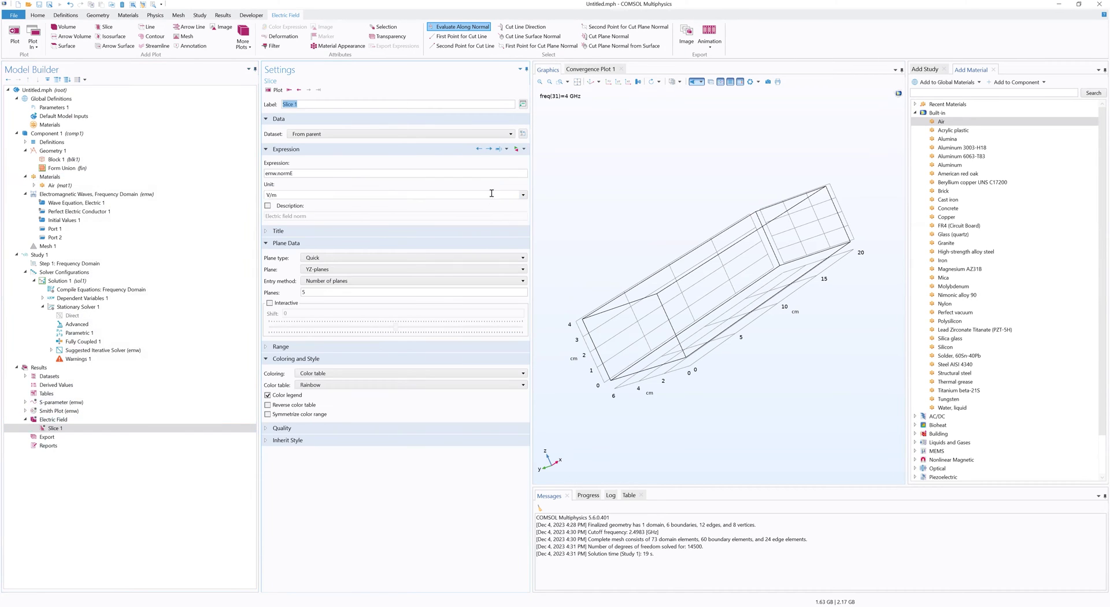
Step: Set the slice's expression to emw.Ez, the z component of the electric field
{"action": "left_click_drag", "start_coordinate": [705, 350], "coordinate": [595, 355]}
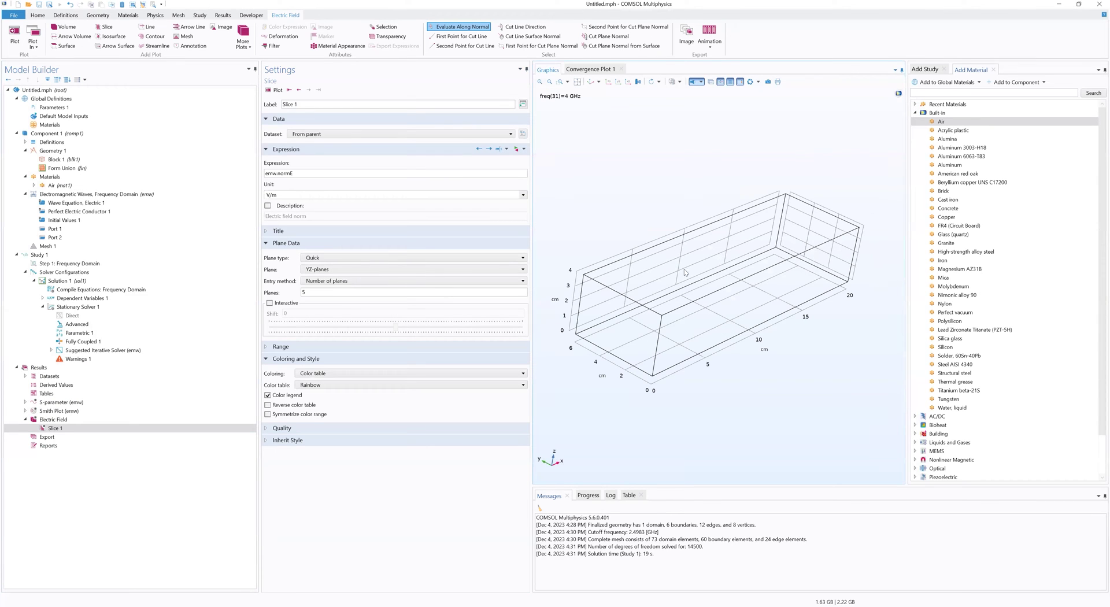
{"action": "left_click", "coordinate": [327, 172]}
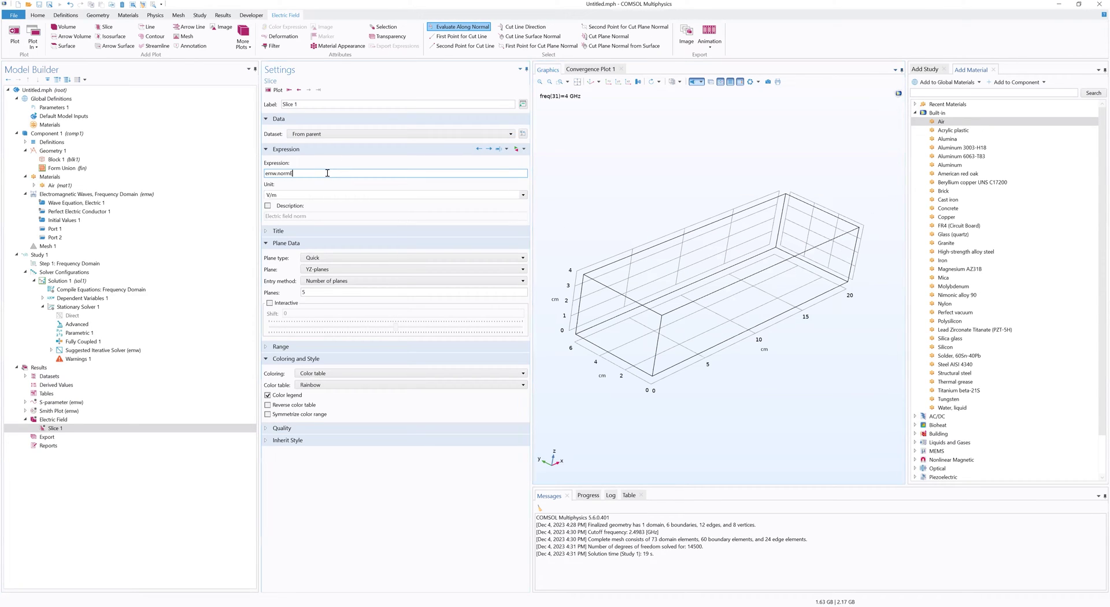
{"action": "key", "text": "BackSpace"}
{"action": "key", "text": "BackSpace"}
{"action": "key", "text": "BackSpace"}
{"action": "key", "text": "Return"}
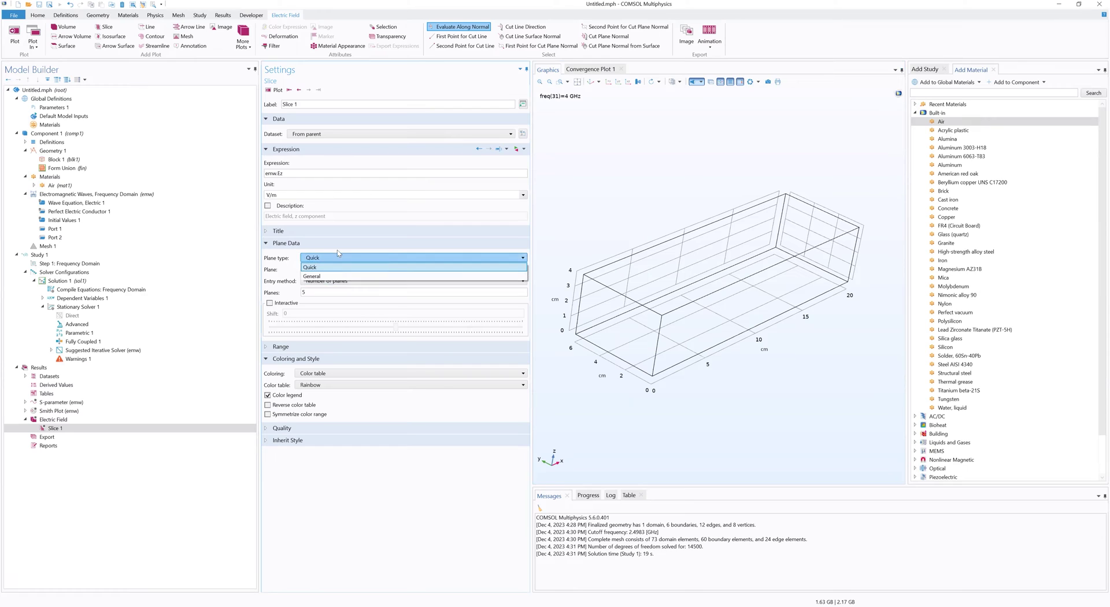
Step: Define the slice as an XY-plane entered by coordinates at z = 2 cm, and plot it
{"action": "left_click", "coordinate": [428, 269]}
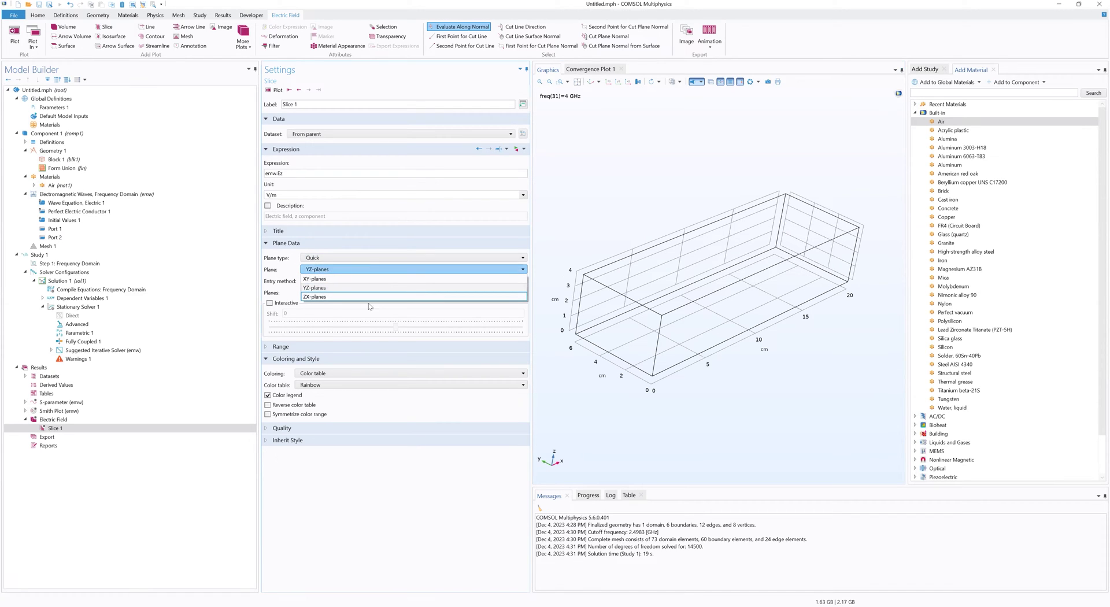
{"action": "left_click", "coordinate": [394, 279]}
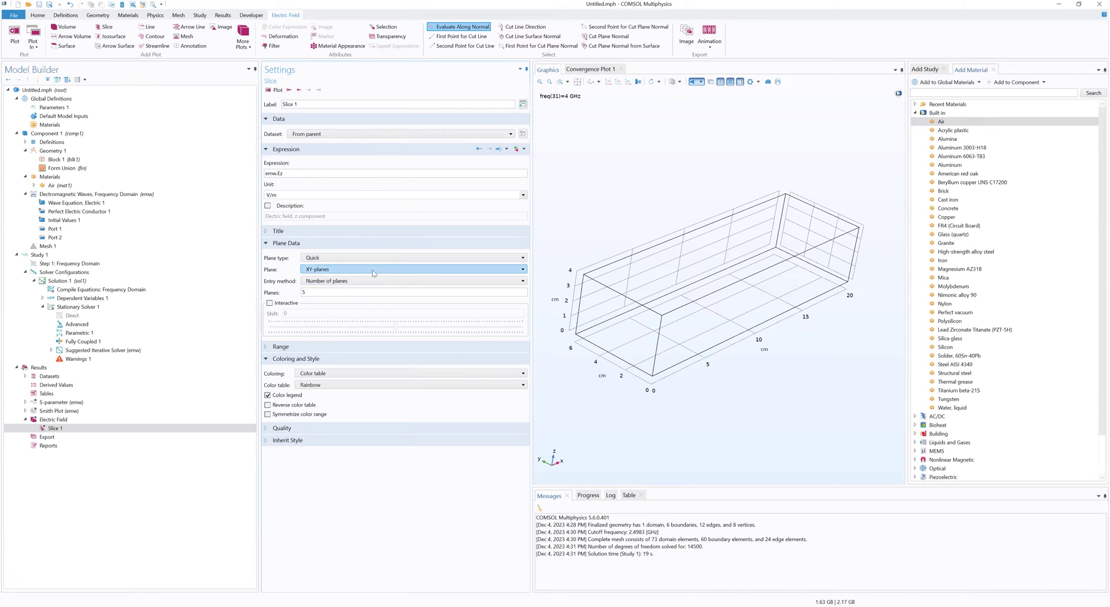
{"action": "left_click", "coordinate": [323, 282]}
{"action": "left_click", "coordinate": [328, 297]}
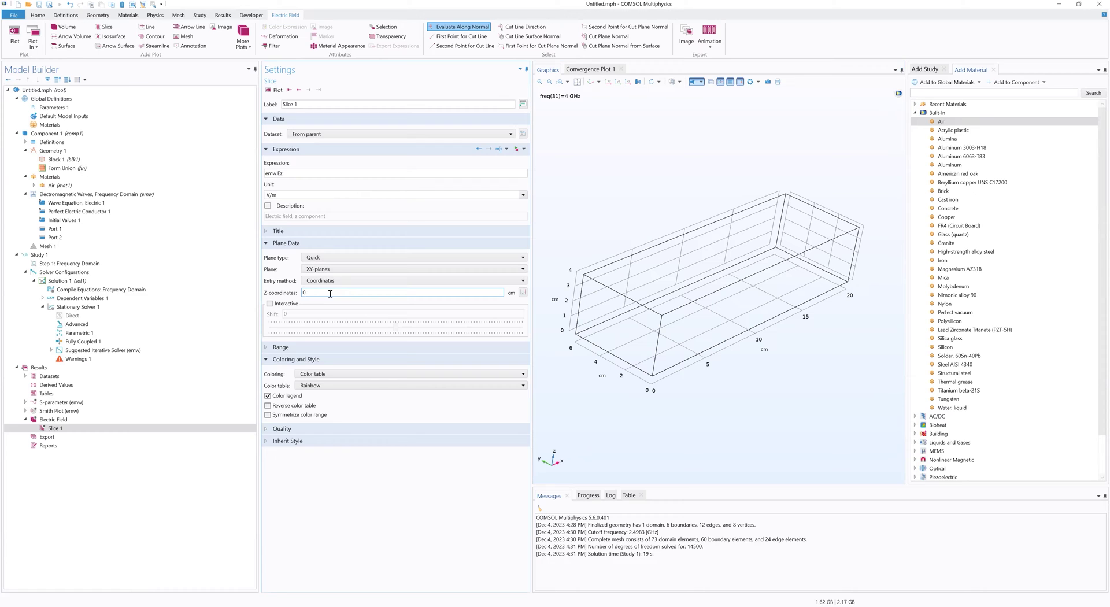
{"action": "left_click", "coordinate": [303, 293]}
{"action": "type", "text": "2"}
{"action": "left_click", "coordinate": [273, 90]}
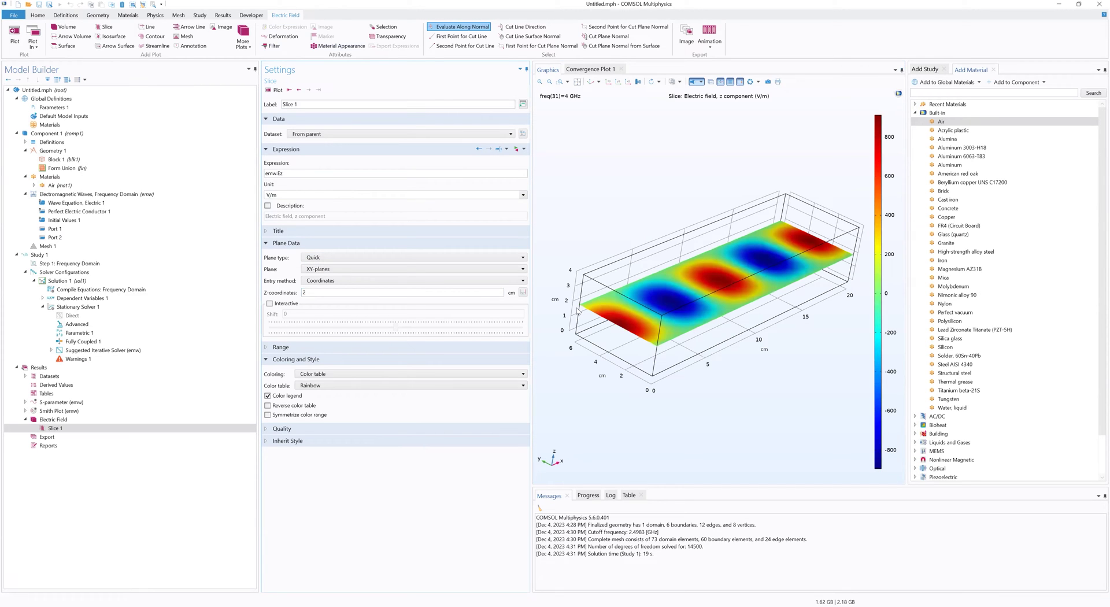
Step: Change the slice's color table to Wave and inspect the field pattern from several angles
{"action": "left_click_drag", "start_coordinate": [578, 329], "coordinate": [735, 344]}
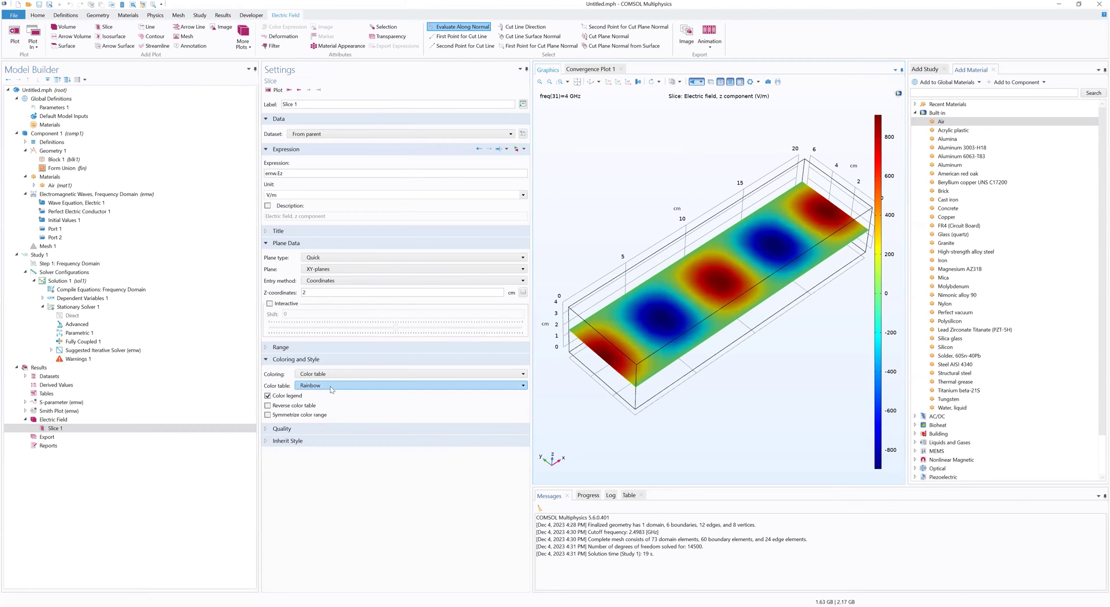
{"action": "left_click", "coordinate": [306, 385]}
{"action": "left_click", "coordinate": [392, 583]}
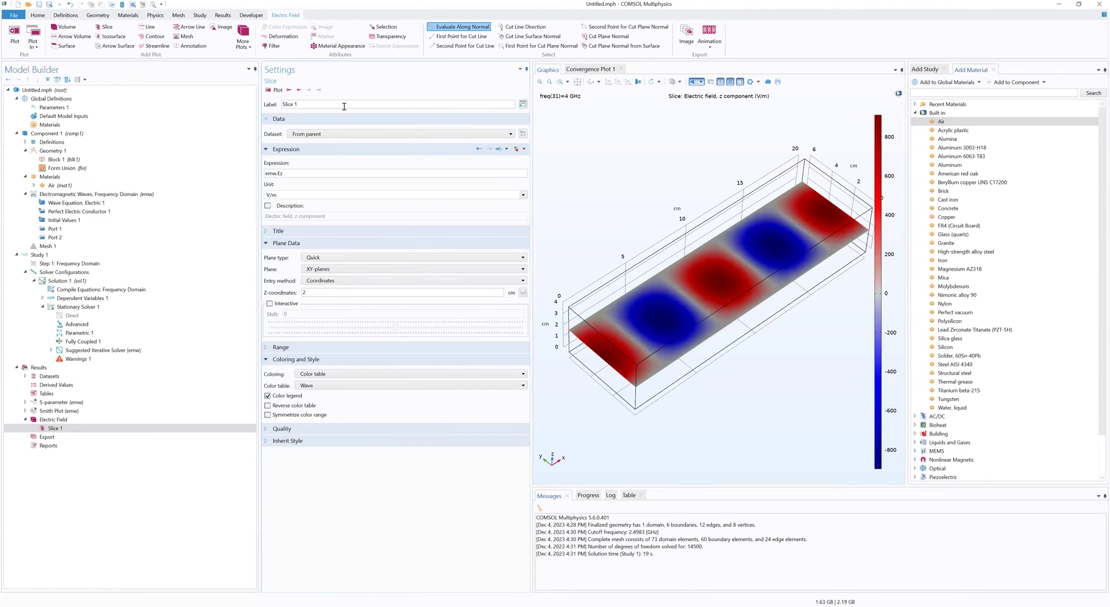
{"action": "left_click_drag", "start_coordinate": [750, 373], "coordinate": [636, 298]}
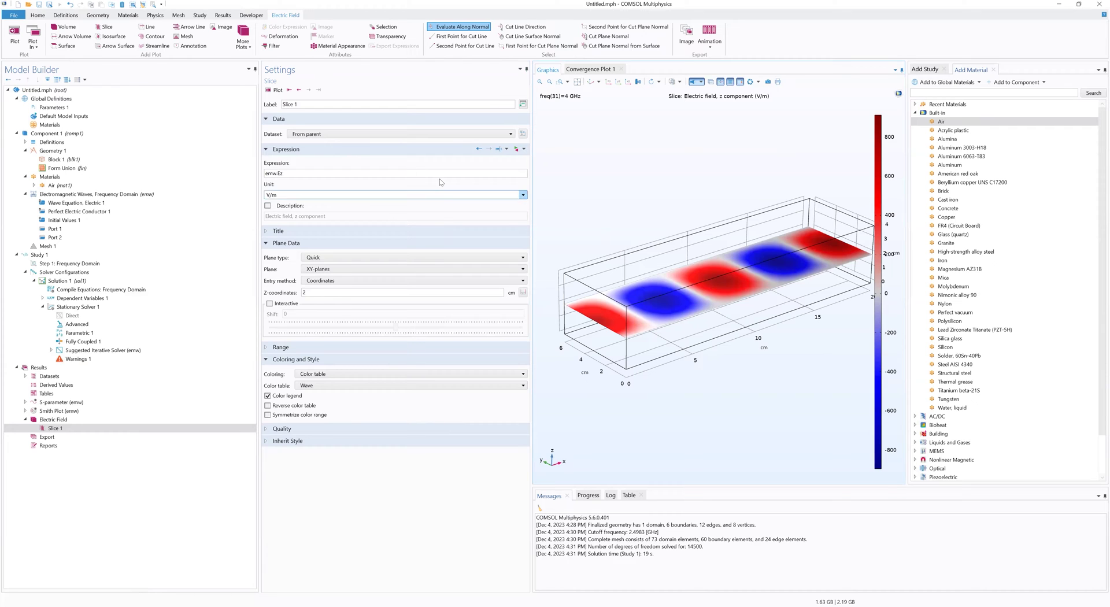
{"action": "left_click_drag", "start_coordinate": [563, 362], "coordinate": [630, 370]}
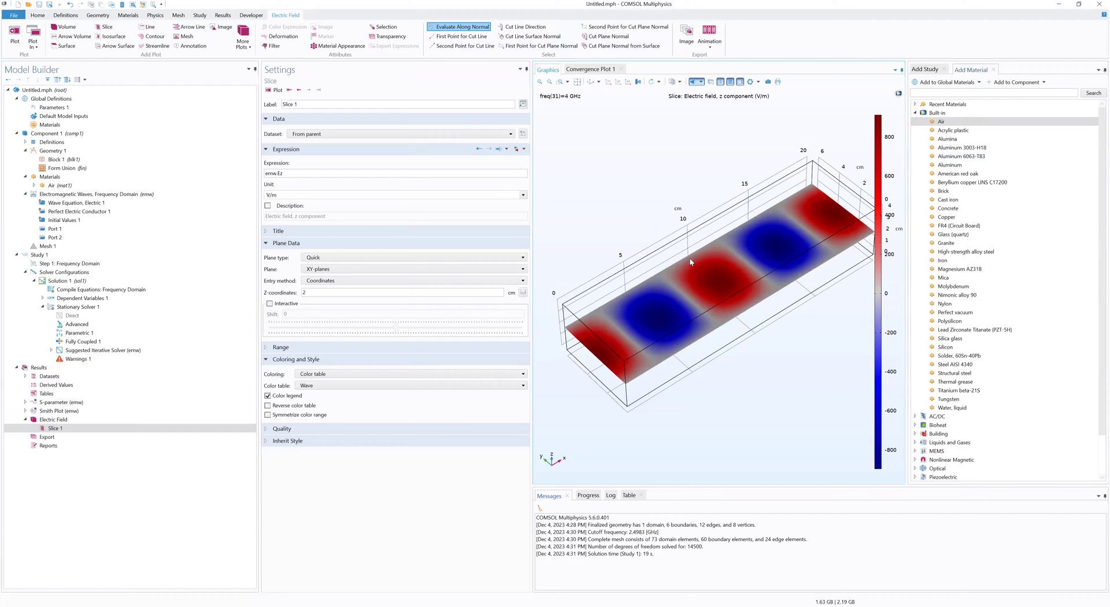
Step: Add a Deformation to the slice in the Electric Field plot group
{"action": "left_click_drag", "start_coordinate": [737, 298], "coordinate": [640, 344]}
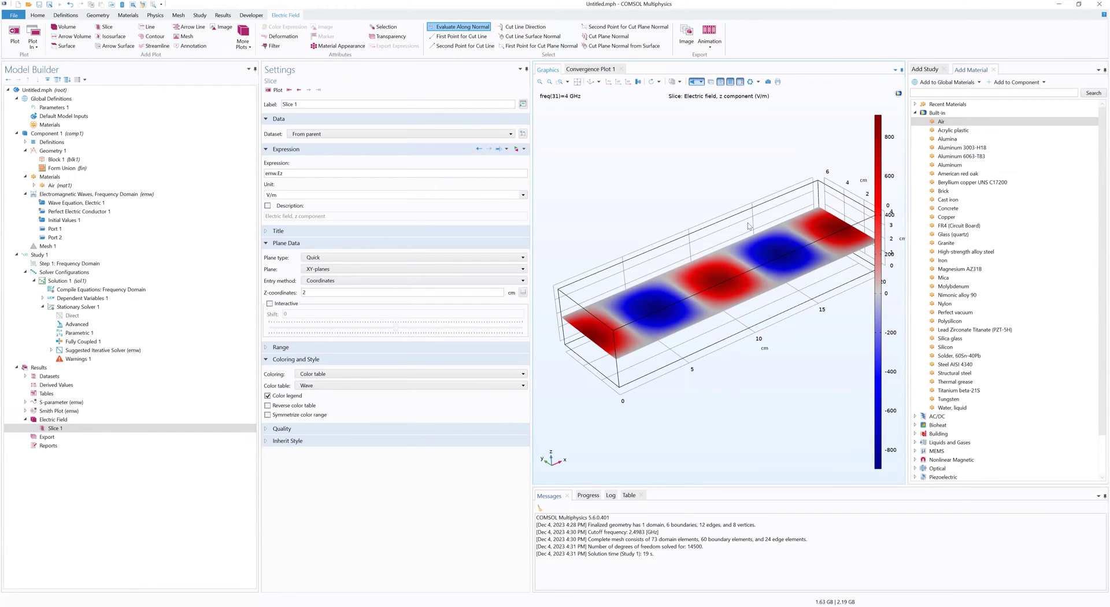
{"action": "left_click_drag", "start_coordinate": [679, 369], "coordinate": [691, 428]}
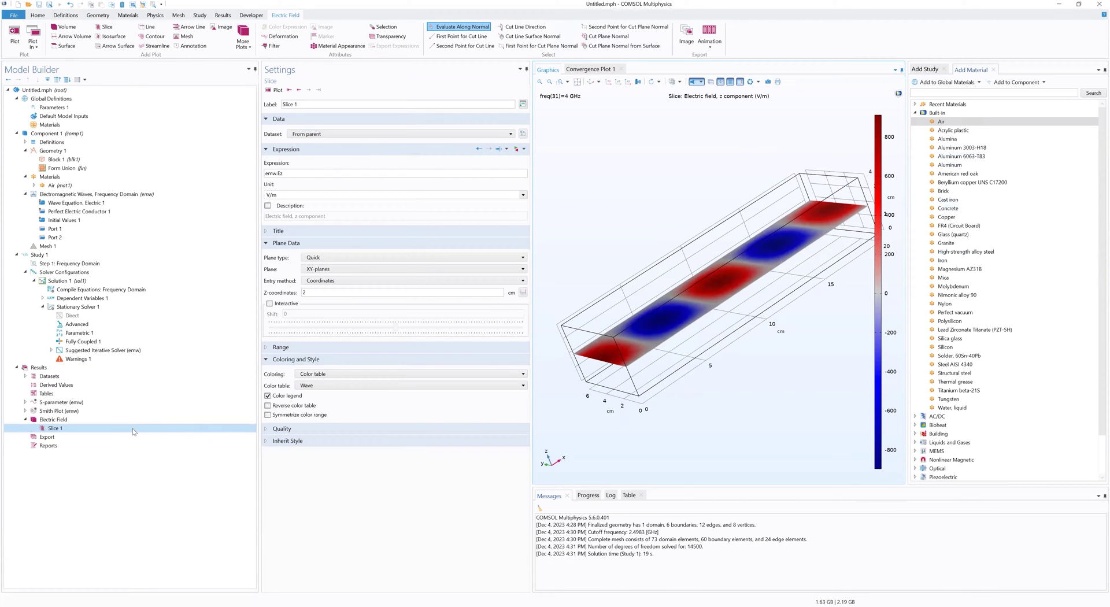
{"action": "left_click_drag", "start_coordinate": [578, 347], "coordinate": [652, 380]}
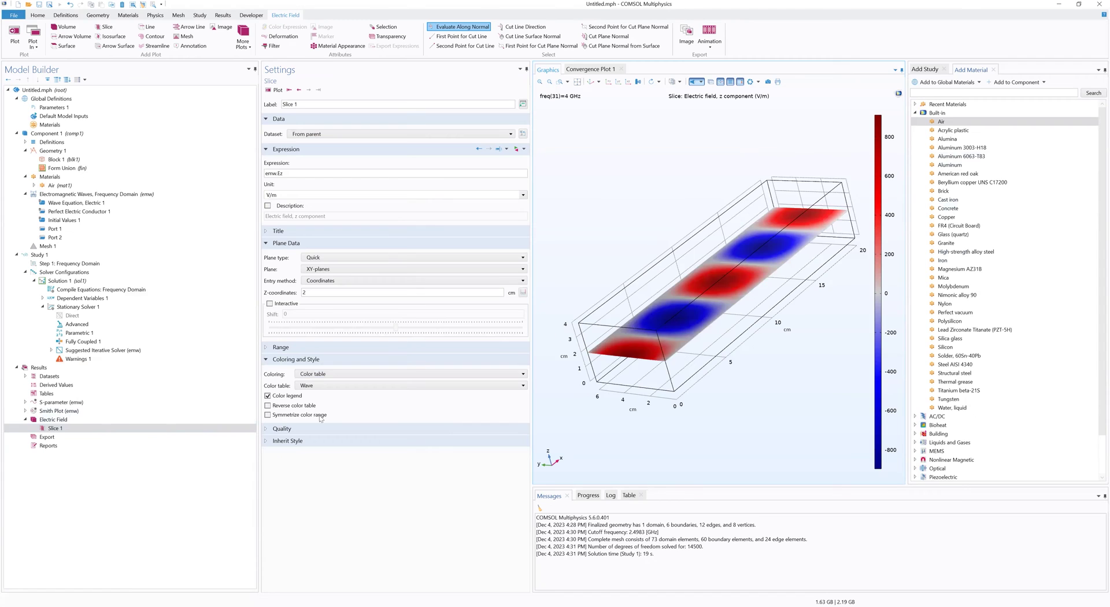
{"action": "left_click", "coordinate": [81, 428]}
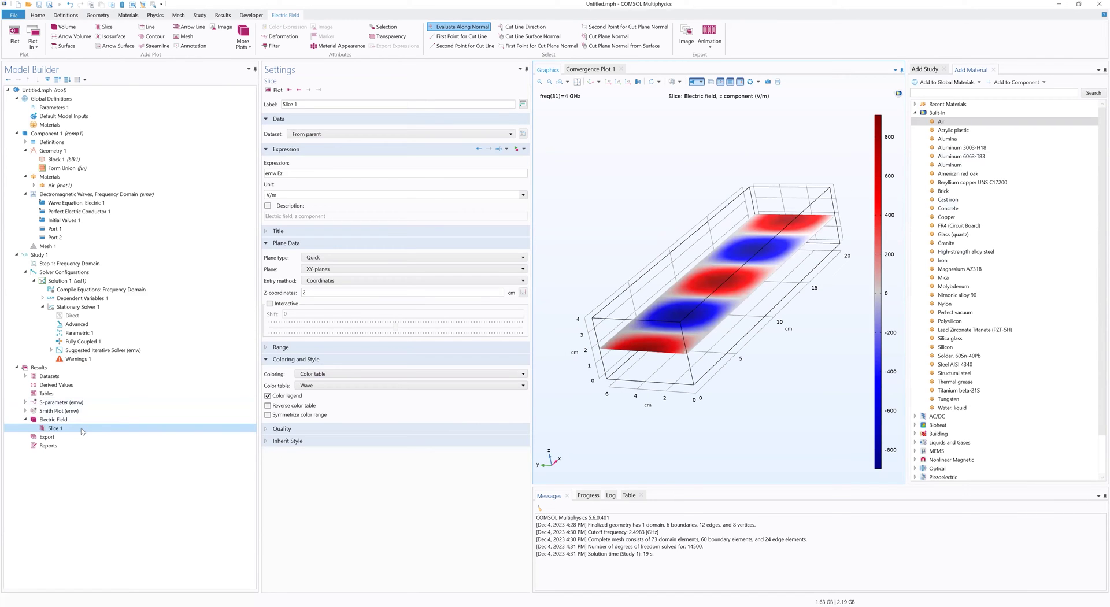
{"action": "right_click", "coordinate": [81, 427]}
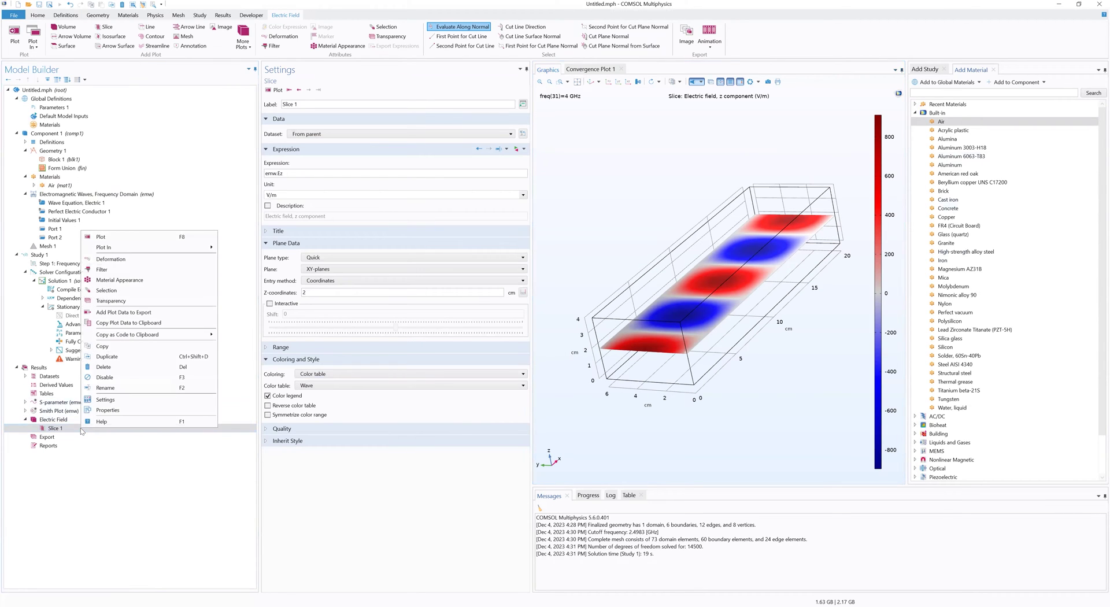
{"action": "left_click", "coordinate": [139, 259]}
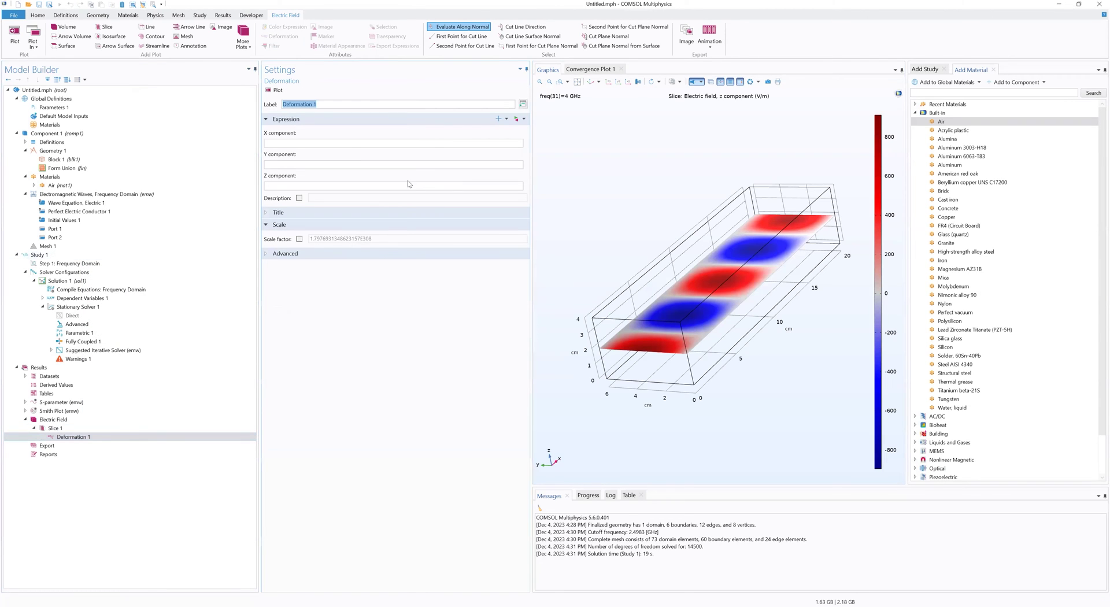
Step: Set the deformation's X, Y and Z components to emw.Ex, emw.Ey and emw.Ez, and plot the deformed slice
{"action": "left_click", "coordinate": [354, 142]}
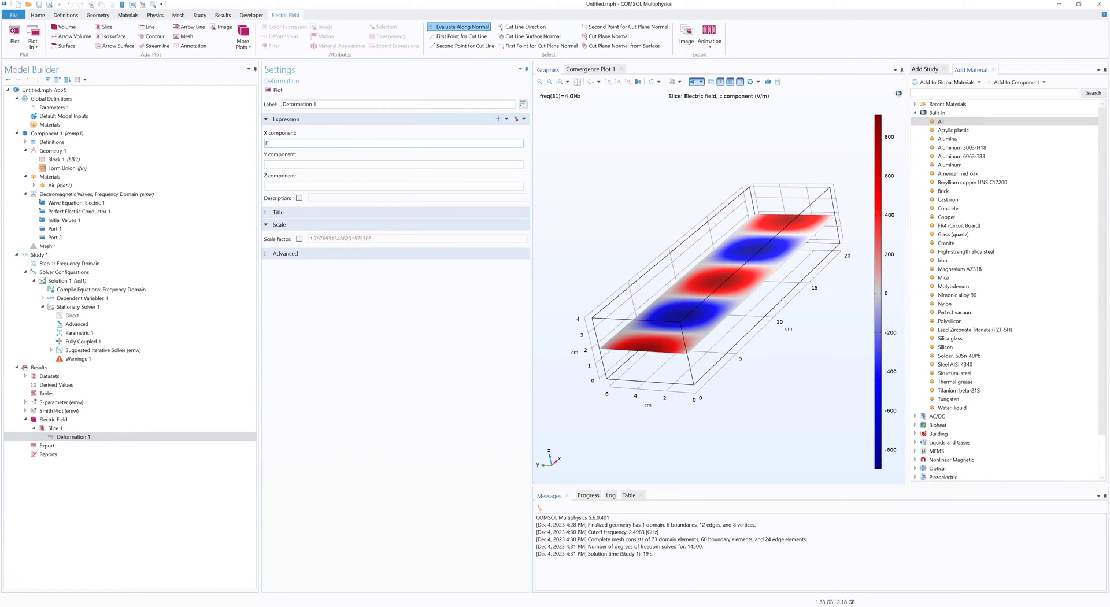
{"action": "type", "text": "emw"}
{"action": "left_click", "coordinate": [357, 164]}
{"action": "type", "text": "emw.Ey"}
{"action": "key", "text": "Tab"}
{"action": "type", "text": "emw"}
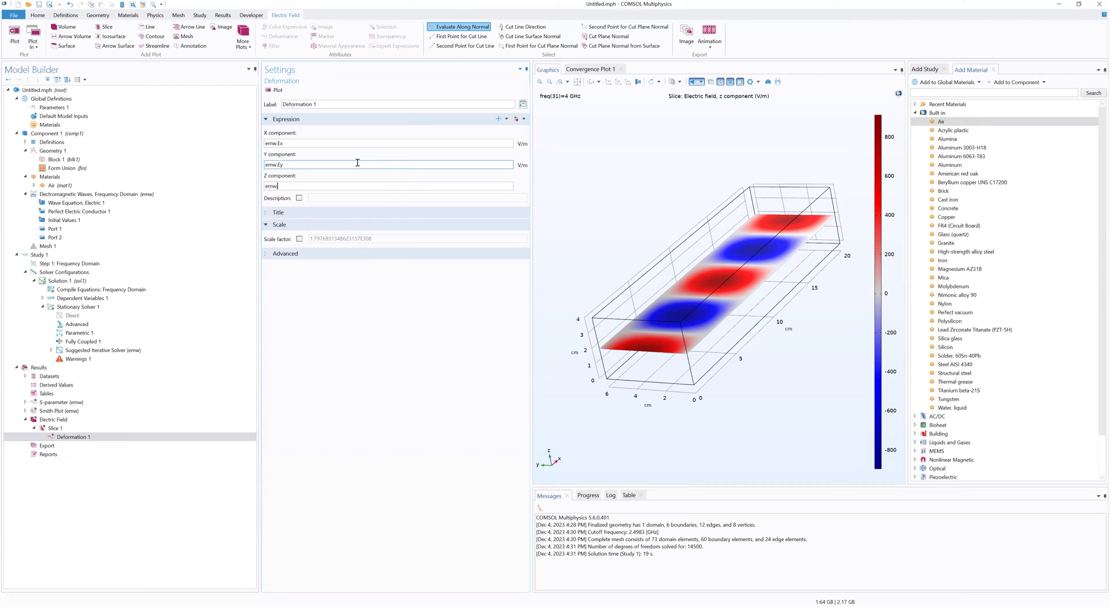
{"action": "left_click", "coordinate": [278, 91]}
{"action": "mouse_move", "coordinate": [733, 419]}
{"action": "left_mouse_down"}
{"action": "mouse_move", "coordinate": [731, 405]}
{"action": "mouse_move", "coordinate": [715, 413]}
{"action": "mouse_move", "coordinate": [581, 321]}
{"action": "mouse_move", "coordinate": [592, 348]}
{"action": "left_mouse_up"}
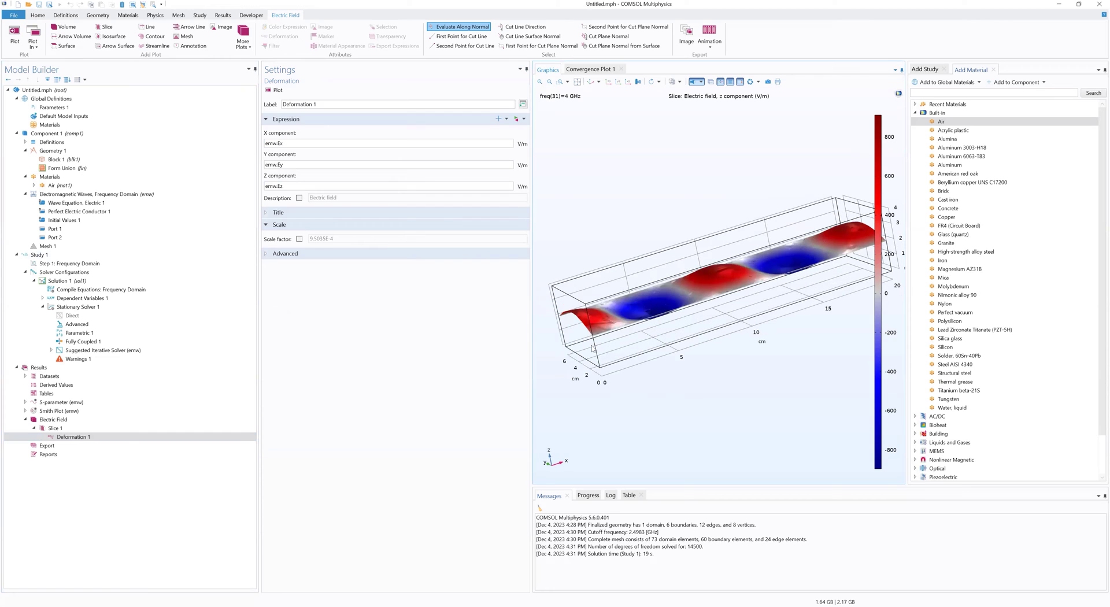
{"action": "left_click_drag", "start_coordinate": [626, 406], "coordinate": [633, 246]}
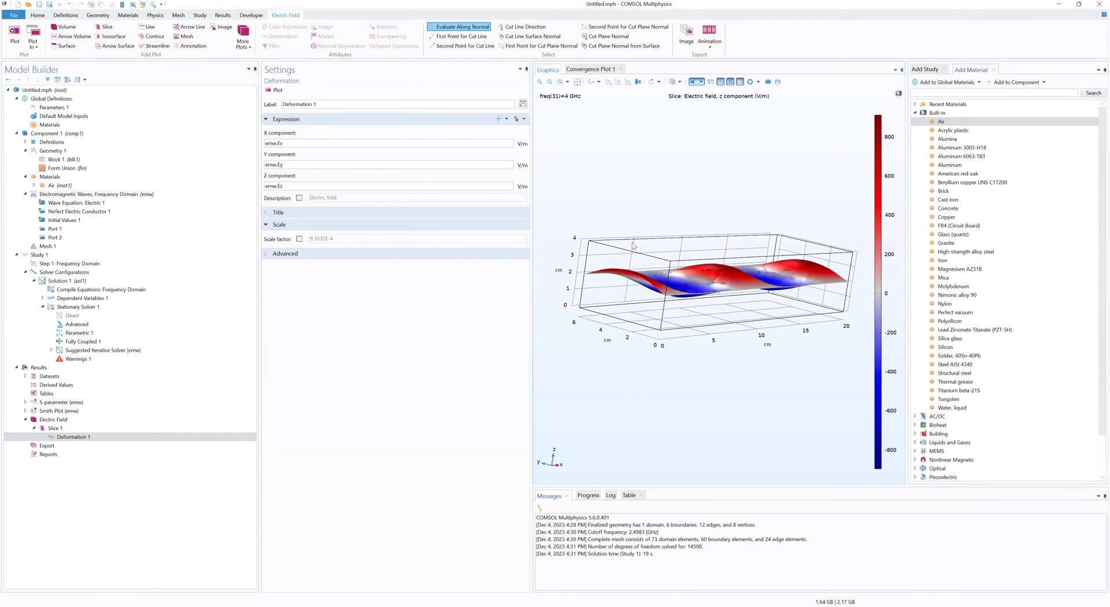
{"action": "left_click_drag", "start_coordinate": [649, 297], "coordinate": [613, 295]}
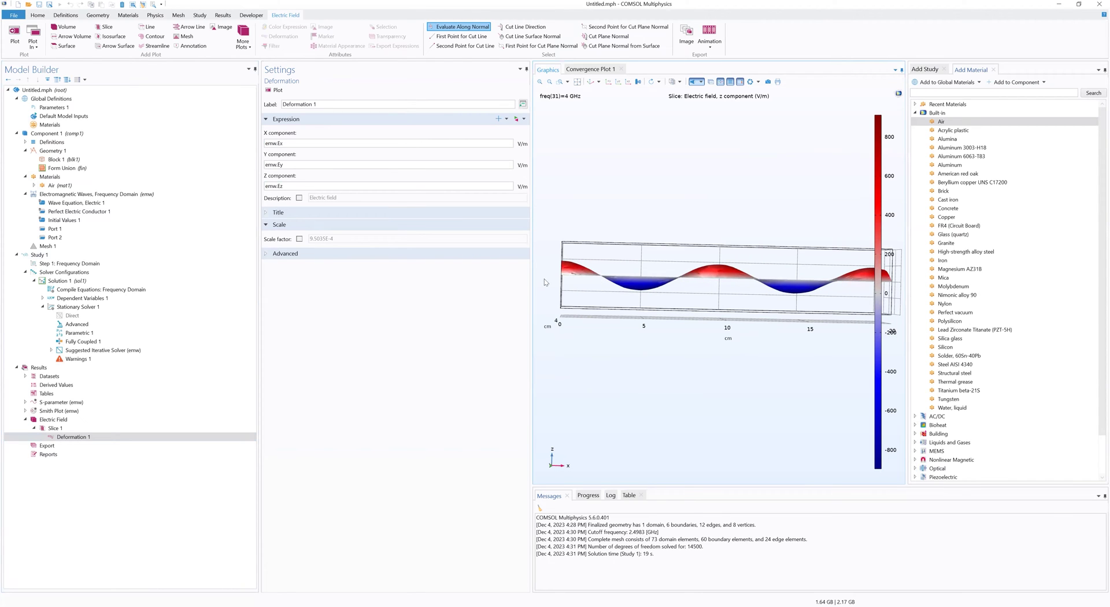
{"action": "left_click_drag", "start_coordinate": [725, 386], "coordinate": [583, 359]}
Step: Add a new 3D plot group to the results and label it "Electric Field (transverse)"
{"action": "left_click", "coordinate": [53, 419]}
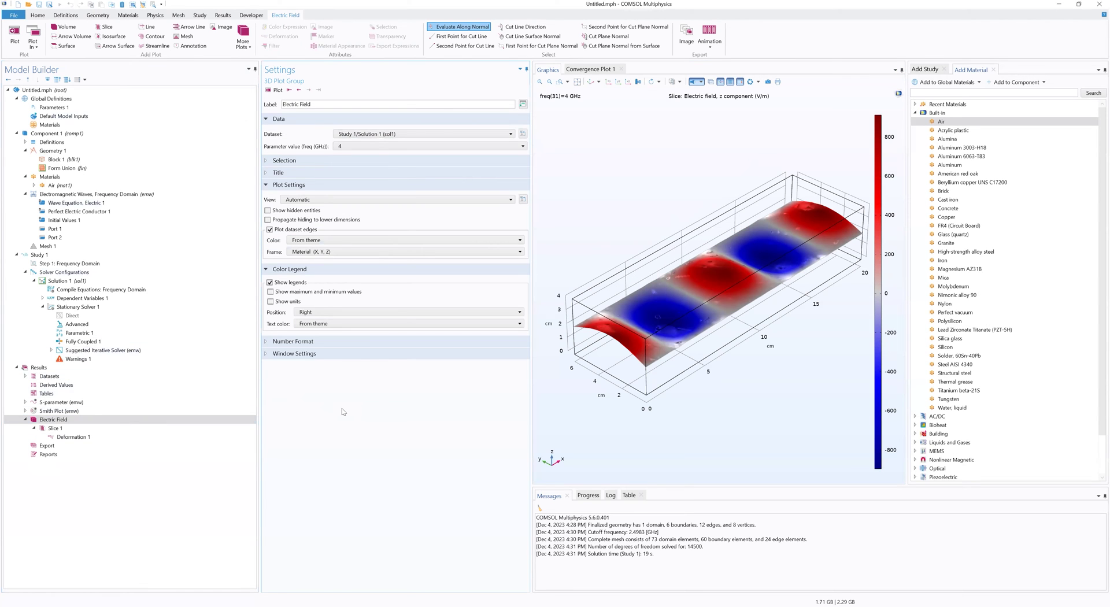
{"action": "right_click", "coordinate": [82, 368]}
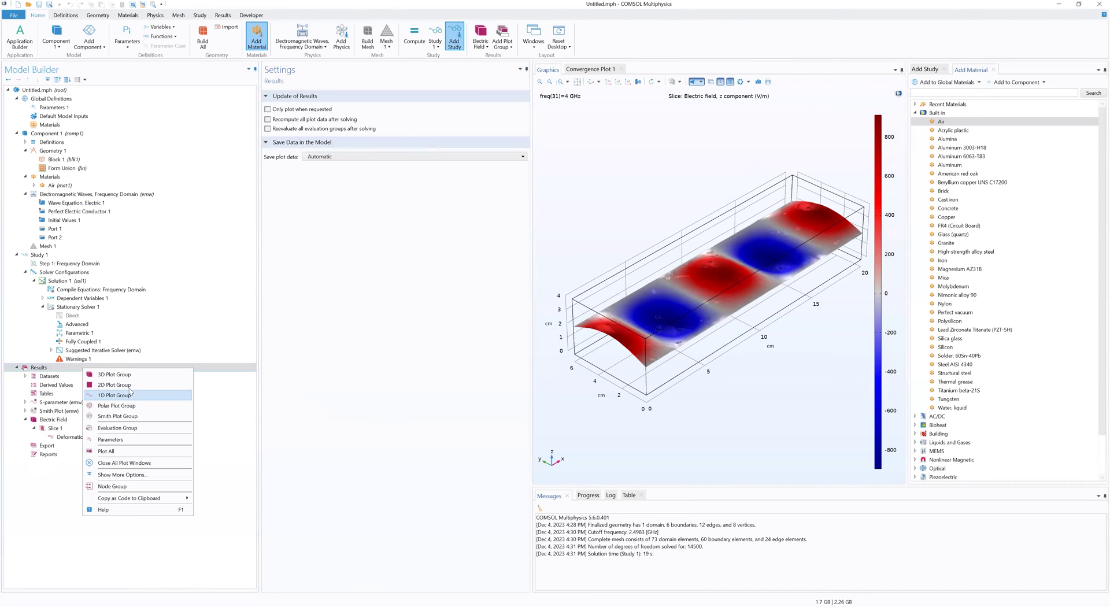
{"action": "left_click", "coordinate": [131, 376]}
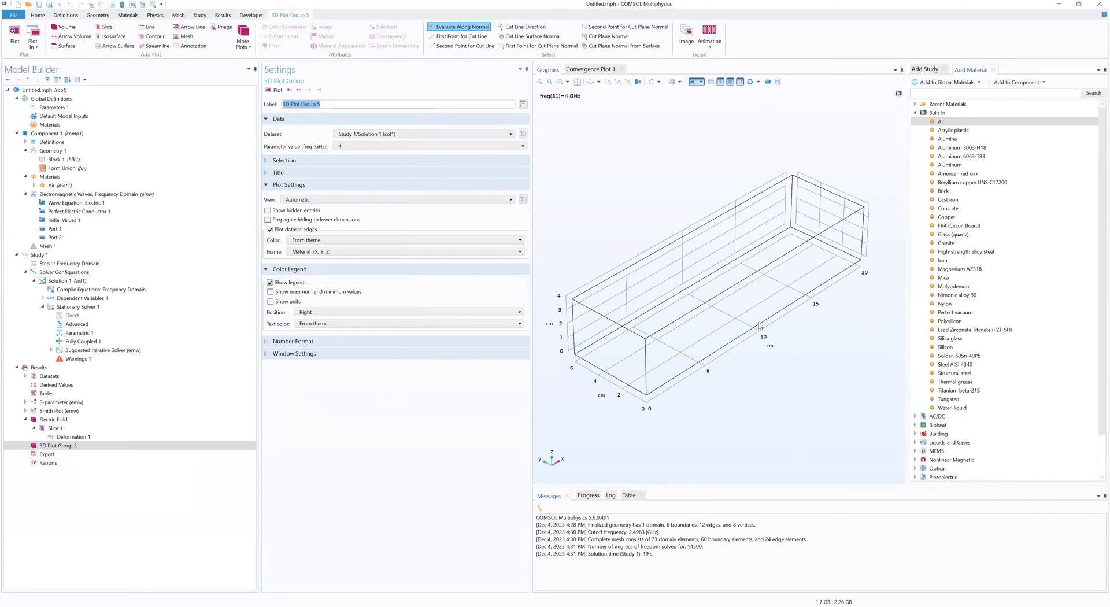
{"action": "right_click", "coordinate": [143, 446]}
{"action": "key", "text": "Escape"}
{"action": "left_click", "coordinate": [387, 103]}
{"action": "key", "text": "ctrl+a"}
{"action": "type", "text": "E"}
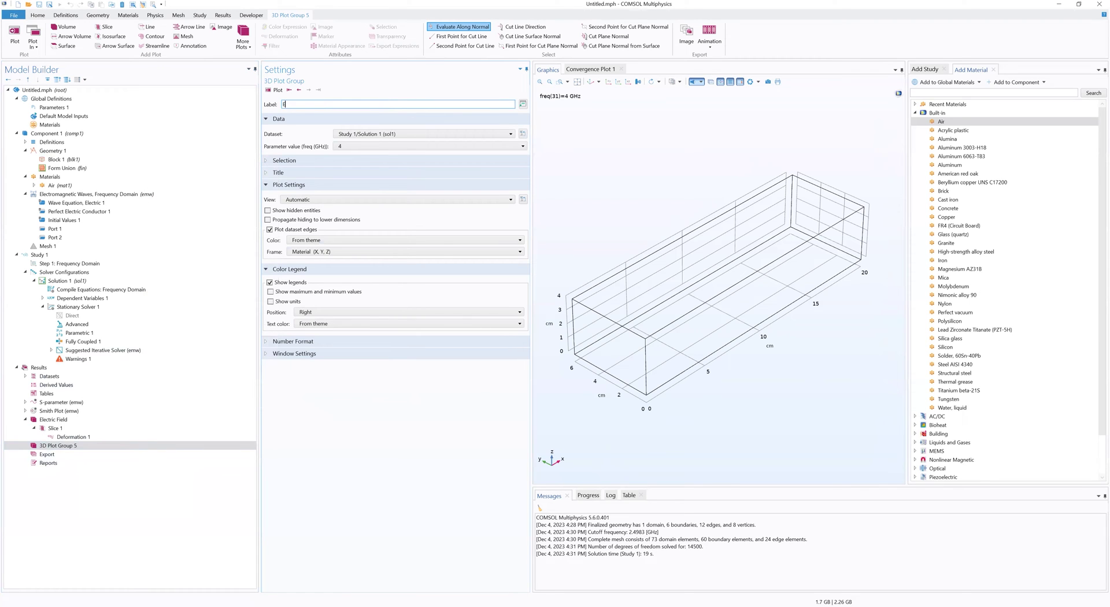
{"action": "type", "text": "lectric Field (transverse)"}
{"action": "key", "text": "Return"}
Step: Add a Slice plot to the Electric Field (transverse) group with the expression emw.Ez
{"action": "right_click", "coordinate": [172, 444]}
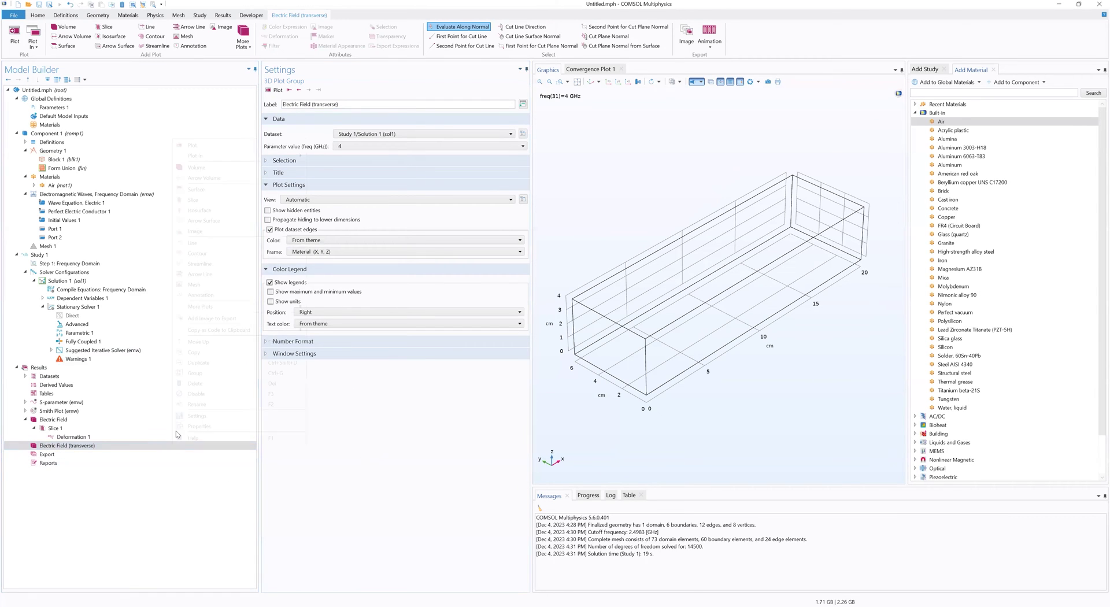
{"action": "left_click", "coordinate": [194, 199]}
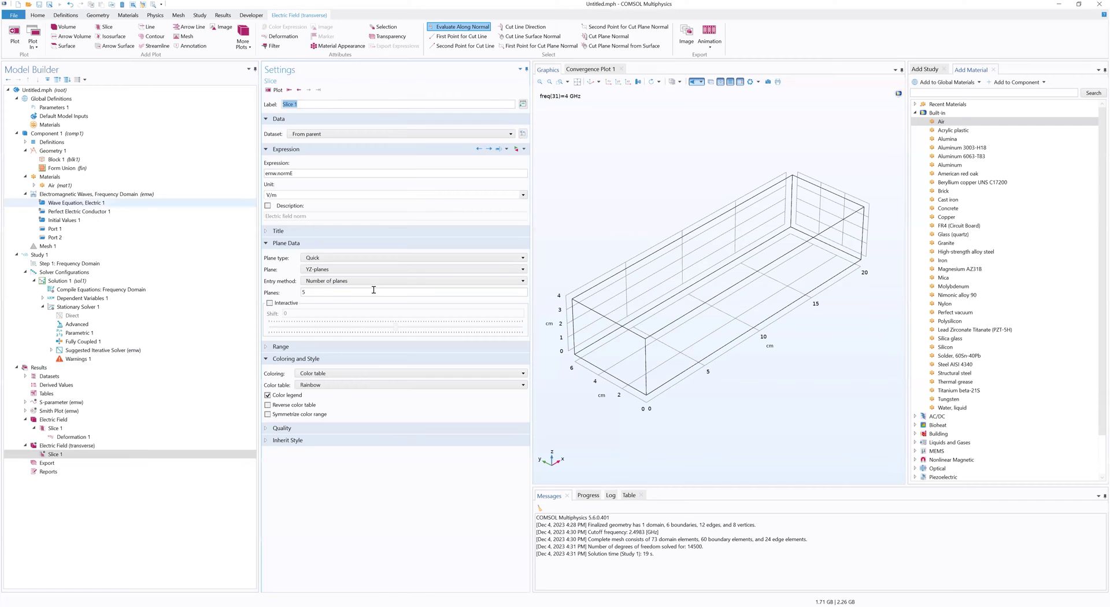
{"action": "left_click", "coordinate": [335, 172]}
{"action": "key", "text": "BackSpace"}
{"action": "key", "text": "BackSpace"}
{"action": "key", "text": "BackSpace"}
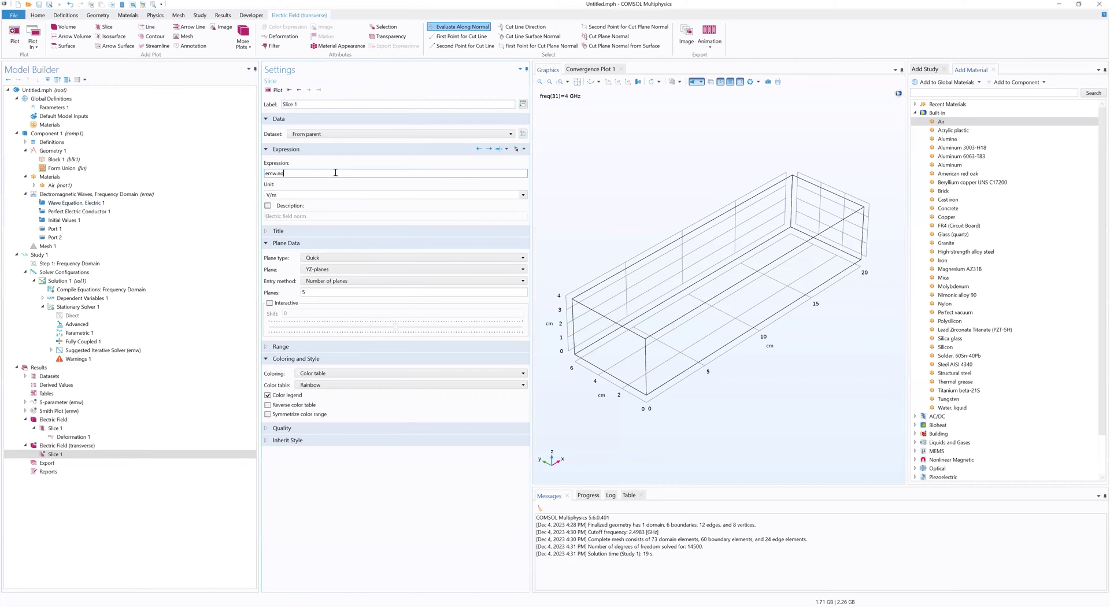
{"action": "type", "text": "Ez"}
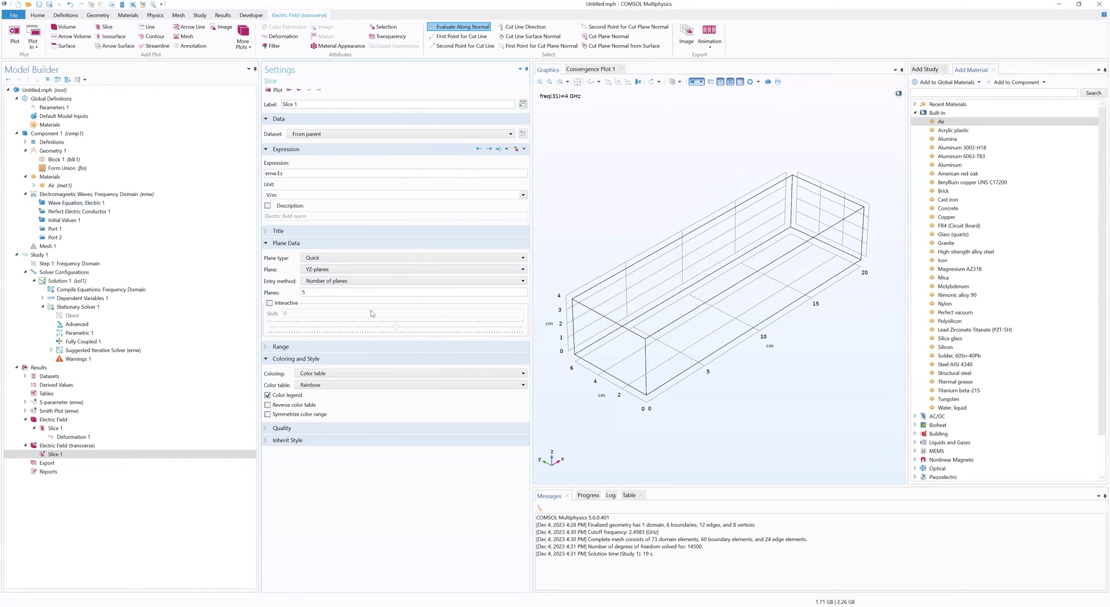
Step: Plot the transverse slice on 5 YZ-planes defined by number of planes, and set its color table to Wave
{"action": "left_click", "coordinate": [349, 281]}
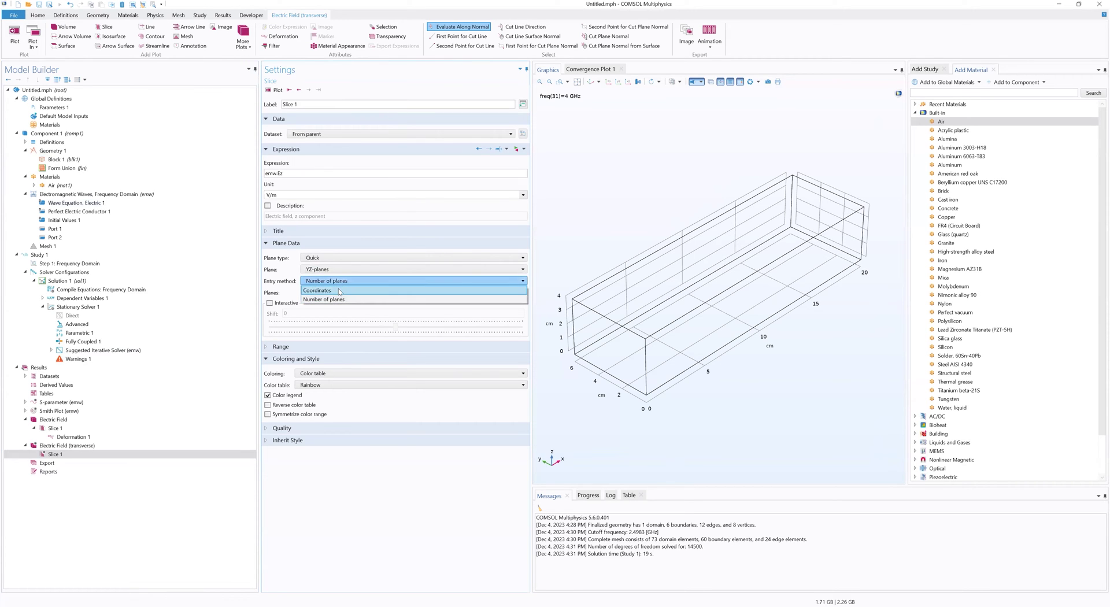
{"action": "left_click", "coordinate": [326, 299]}
{"action": "left_click", "coordinate": [222, 455]}
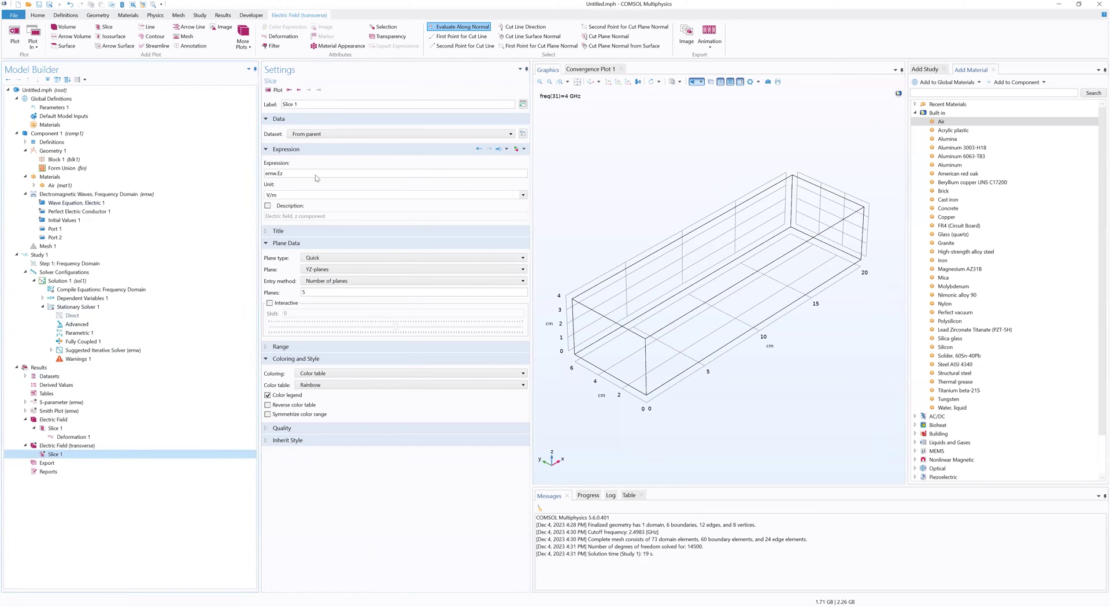
{"action": "left_click", "coordinate": [271, 90]}
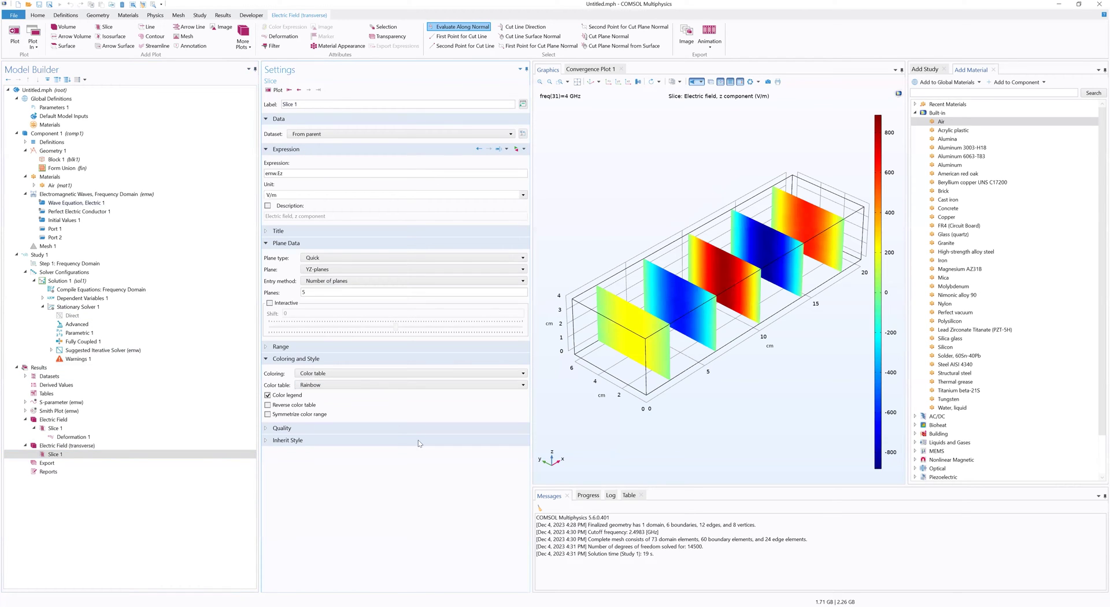
{"action": "left_click", "coordinate": [394, 385]}
{"action": "left_click", "coordinate": [347, 506]}
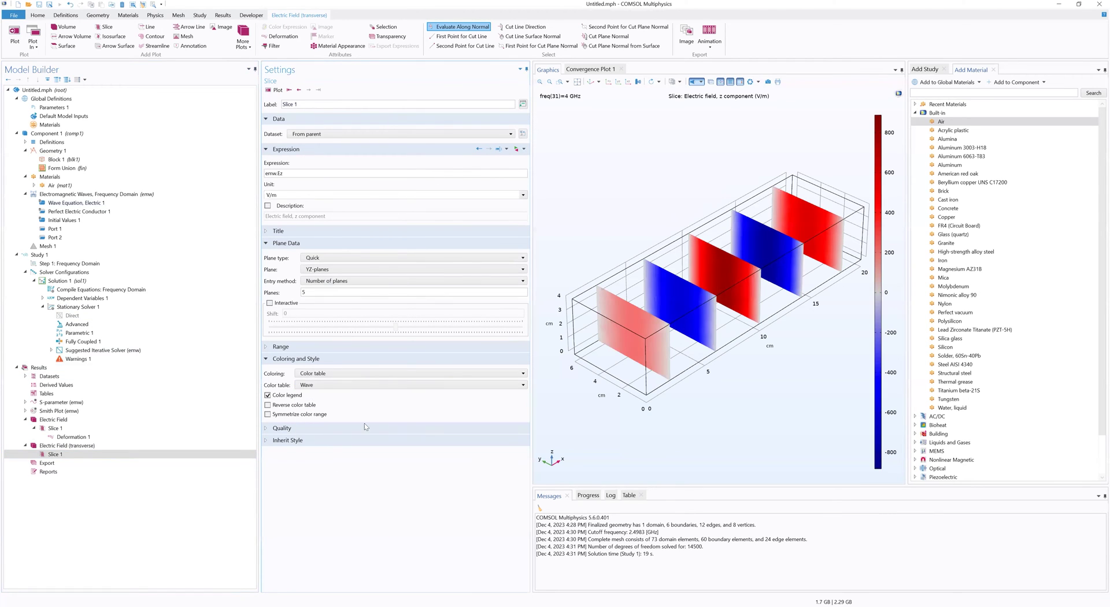
{"action": "left_click_drag", "start_coordinate": [754, 446], "coordinate": [610, 318]}
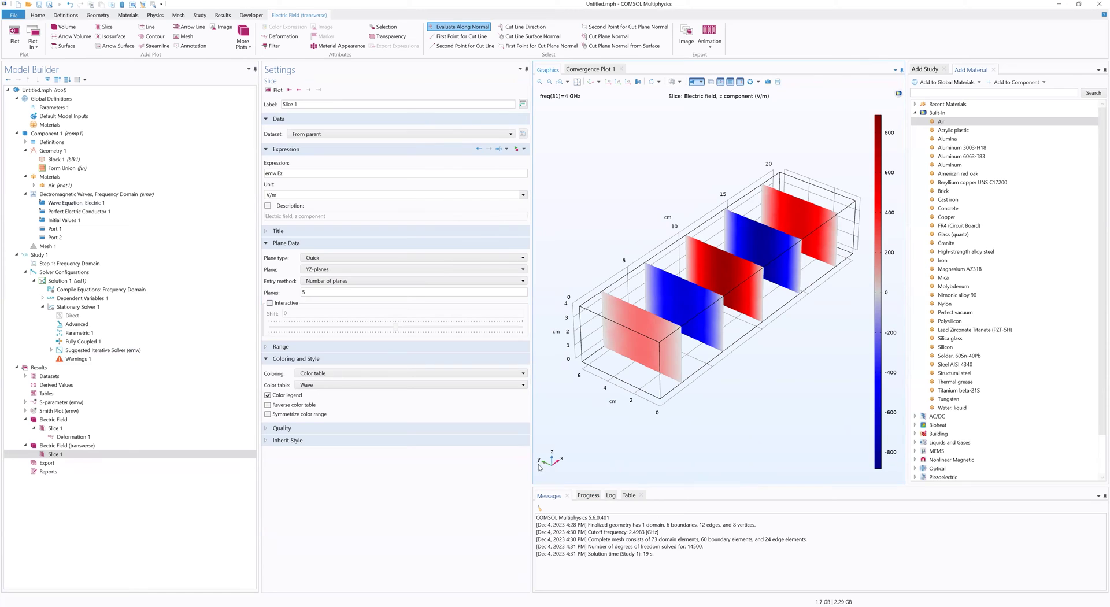
Step: Define the transverse slice by coordinates as a single YZ-plane at x = 10 cm, plot it and examine the cross-section in YZ view
{"action": "left_click", "coordinate": [413, 281]}
{"action": "left_click", "coordinate": [418, 298]}
{"action": "left_click", "coordinate": [419, 291]}
{"action": "type", "text": "10"}
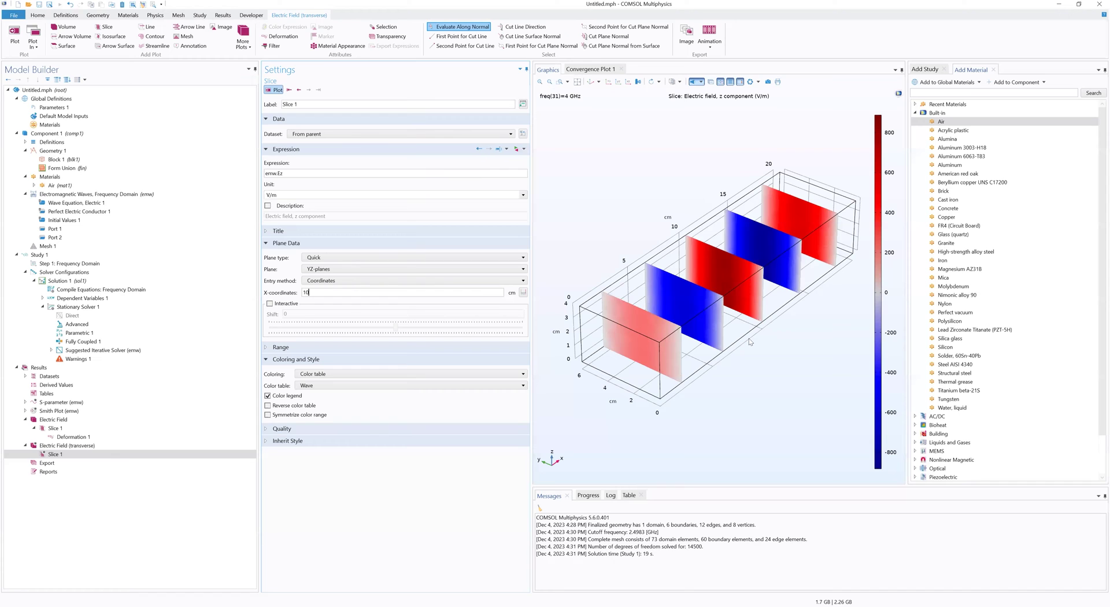
{"action": "left_click_drag", "start_coordinate": [766, 373], "coordinate": [677, 269]}
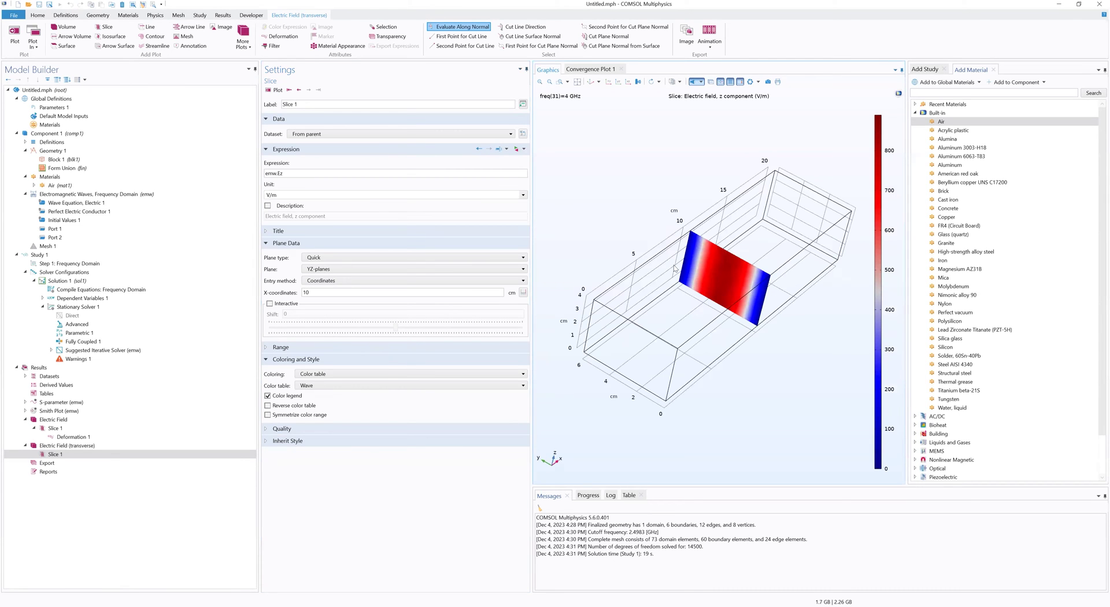
{"action": "mouse_move", "coordinate": [713, 413]}
{"action": "left_mouse_down"}
{"action": "mouse_move", "coordinate": [737, 419]}
{"action": "mouse_move", "coordinate": [719, 370]}
{"action": "mouse_move", "coordinate": [716, 417]}
{"action": "left_mouse_up"}
{"action": "left_click_drag", "start_coordinate": [671, 202], "coordinate": [664, 193]}
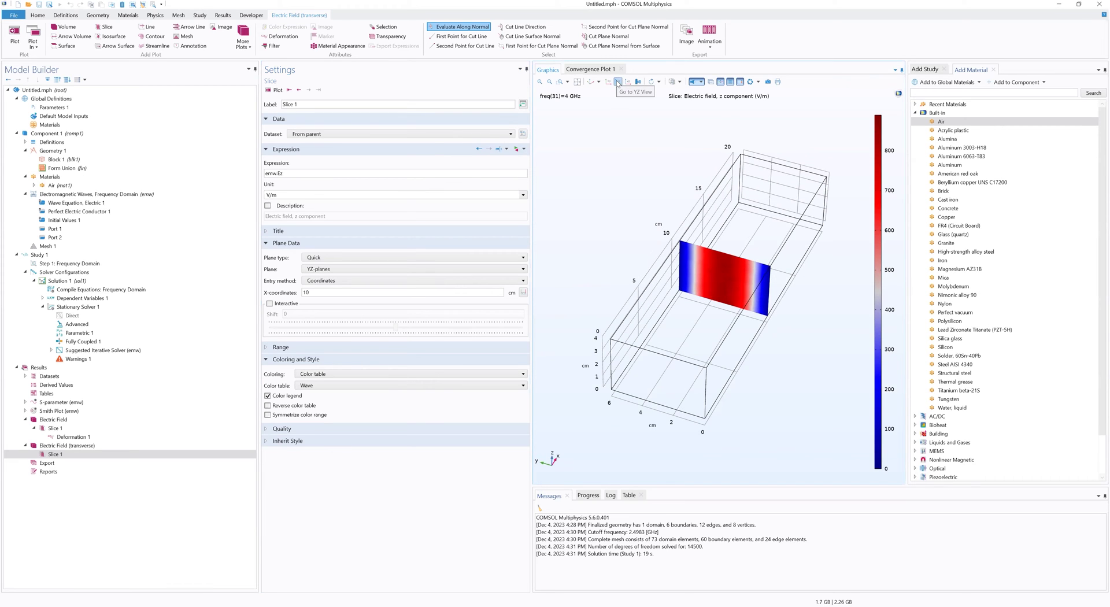
{"action": "left_click", "coordinate": [618, 83]}
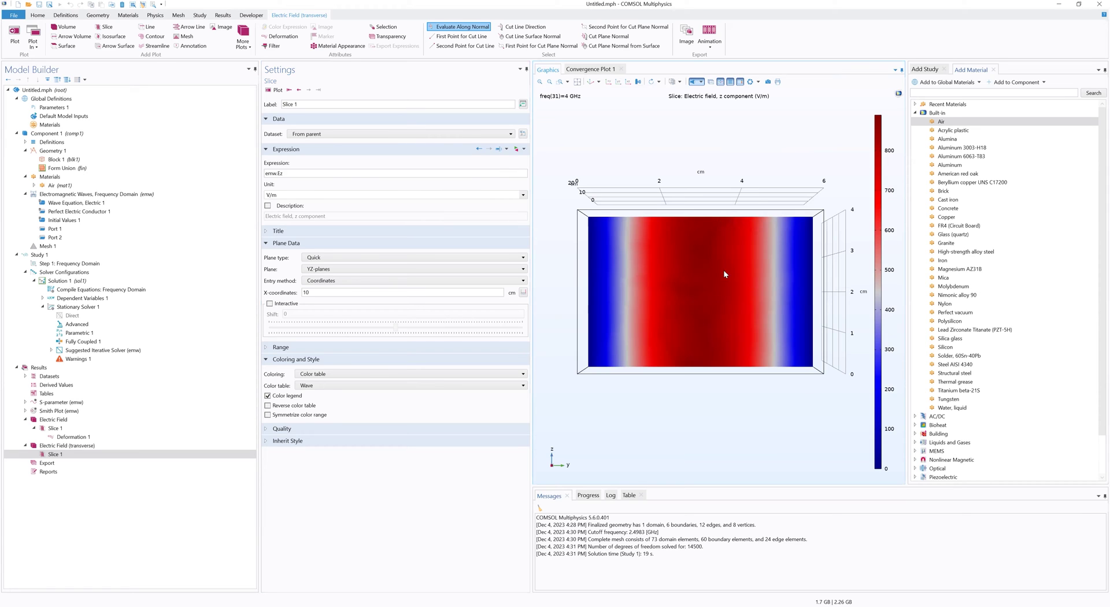
{"action": "scroll", "coordinate": [737, 293], "scroll_direction": "up", "scroll_amount": 2}
{"action": "left_click", "coordinate": [618, 82]}
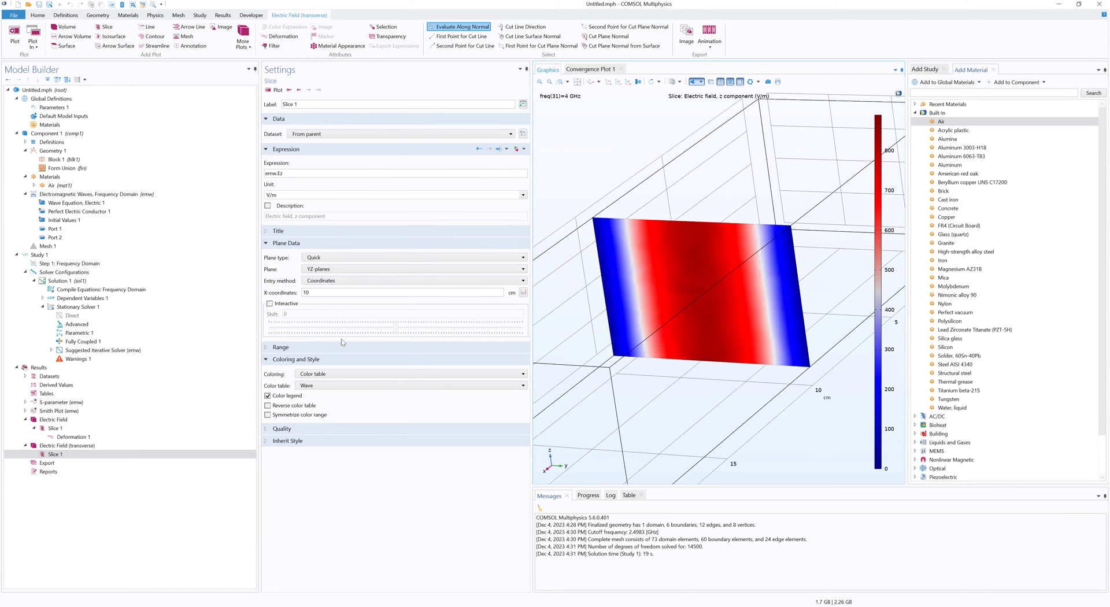
Step: Switch the transverse slice's entry method back to Number of planes with 5 YZ-planes and replot it
{"action": "left_click", "coordinate": [341, 281]}
{"action": "left_click", "coordinate": [372, 296]}
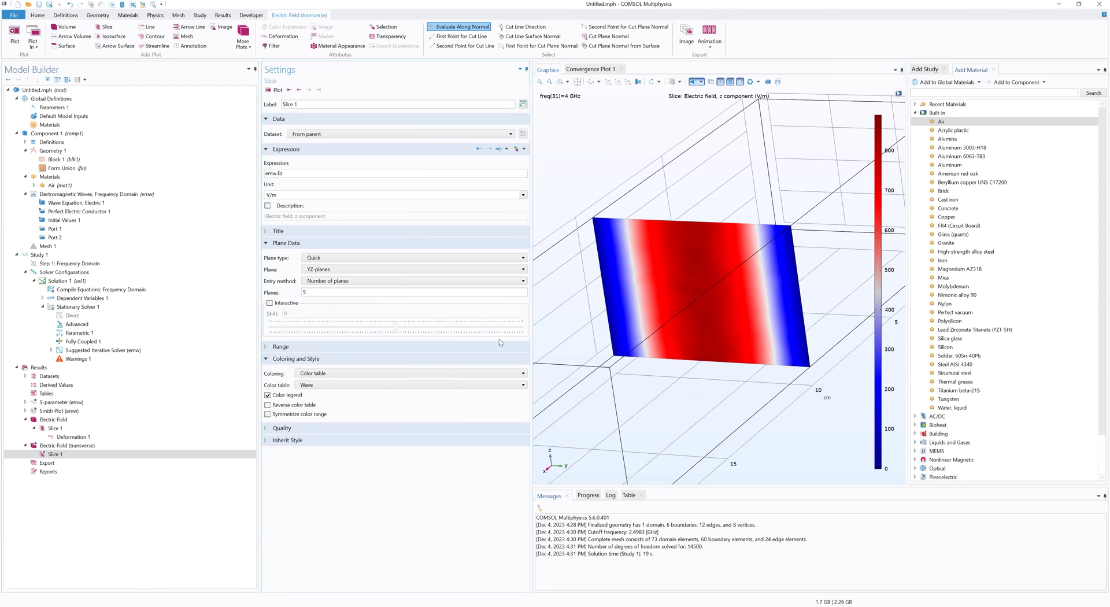
{"action": "left_click", "coordinate": [281, 91]}
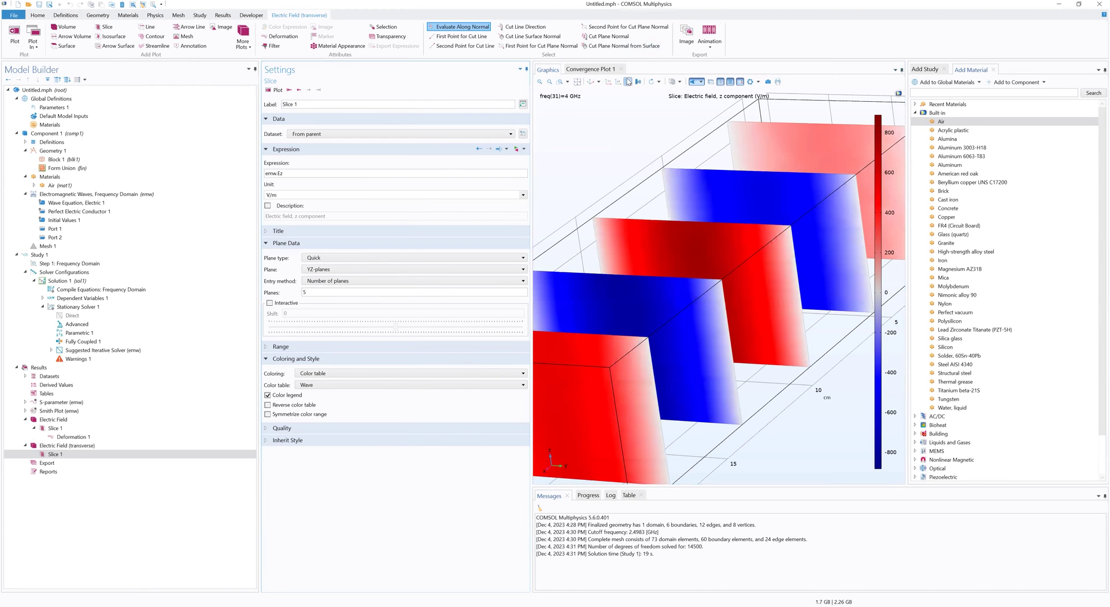
{"action": "left_click", "coordinate": [596, 83]}
{"action": "left_click_drag", "start_coordinate": [739, 364], "coordinate": [659, 433]}
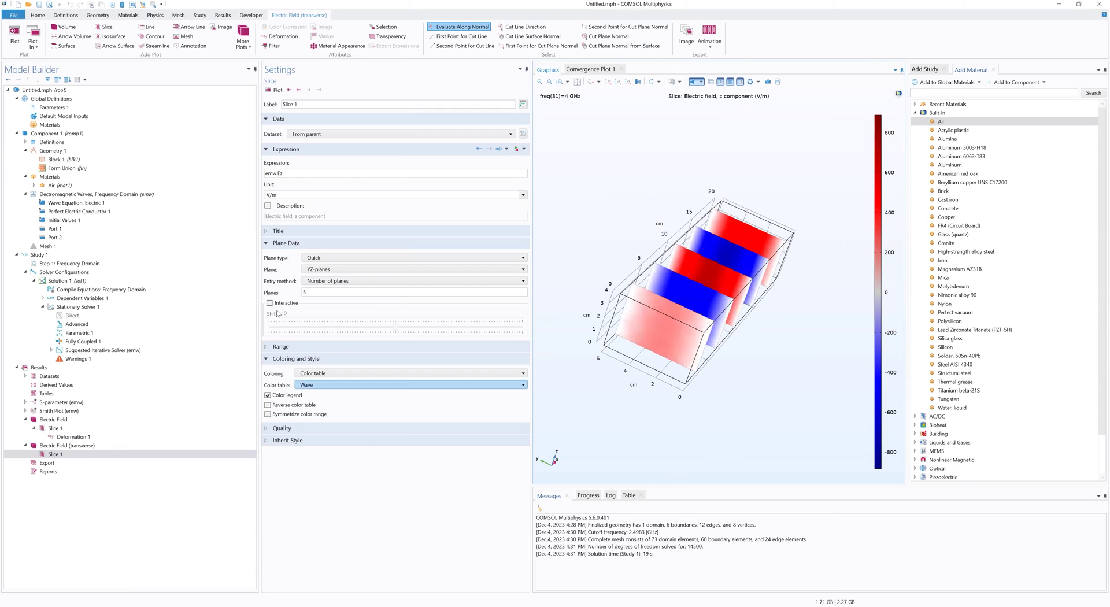
Step: Add a new 3D plot group to the results and label it Electric Field (arrow)
{"action": "right_click", "coordinate": [104, 373]}
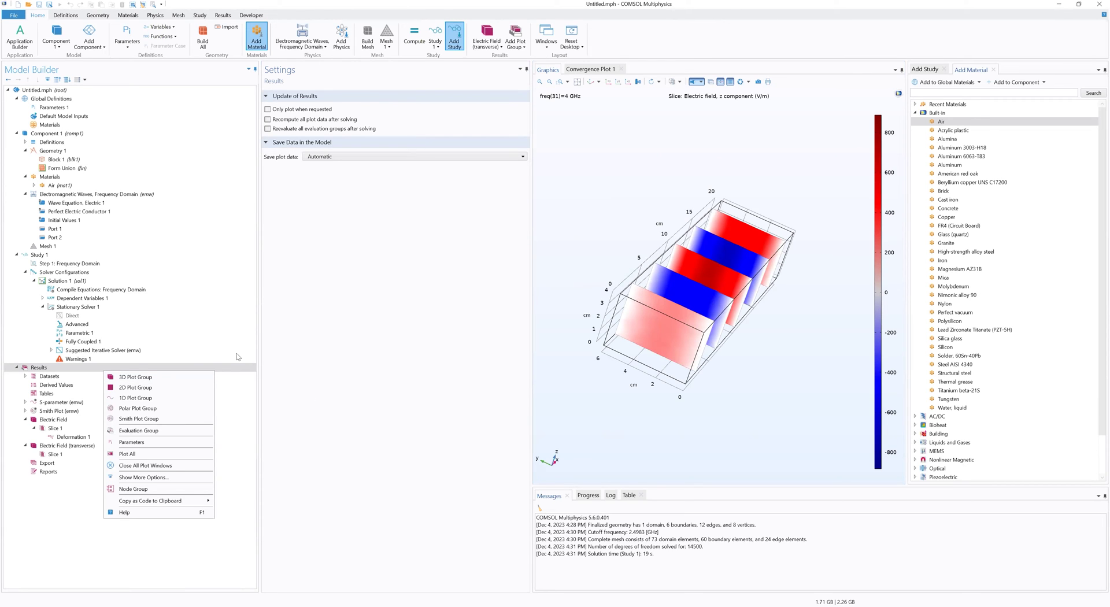
{"action": "left_click", "coordinate": [139, 377]}
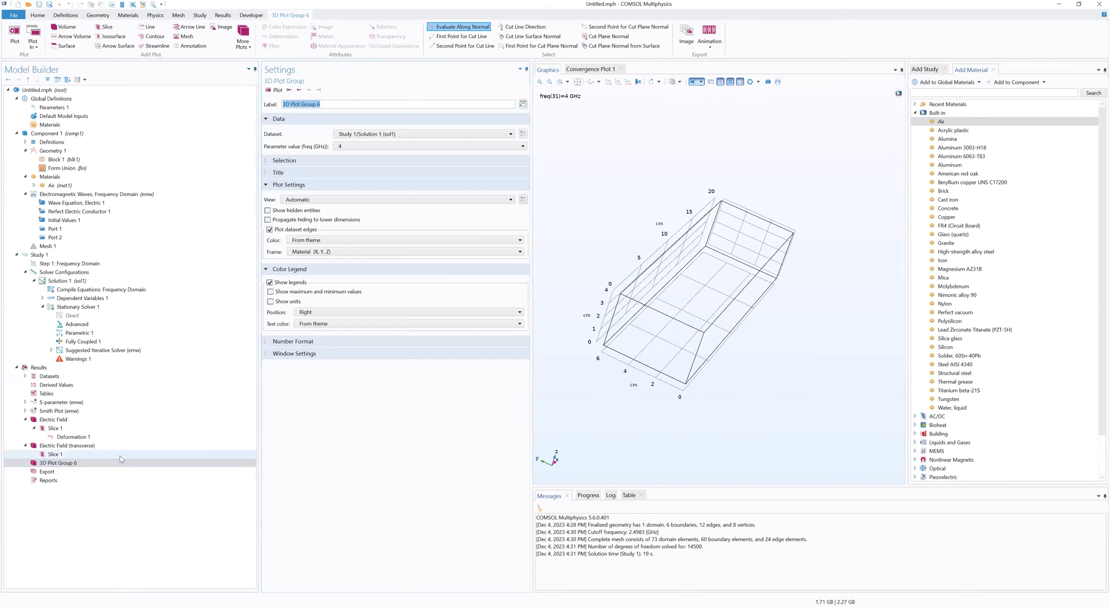
{"action": "type", "text": "E"}
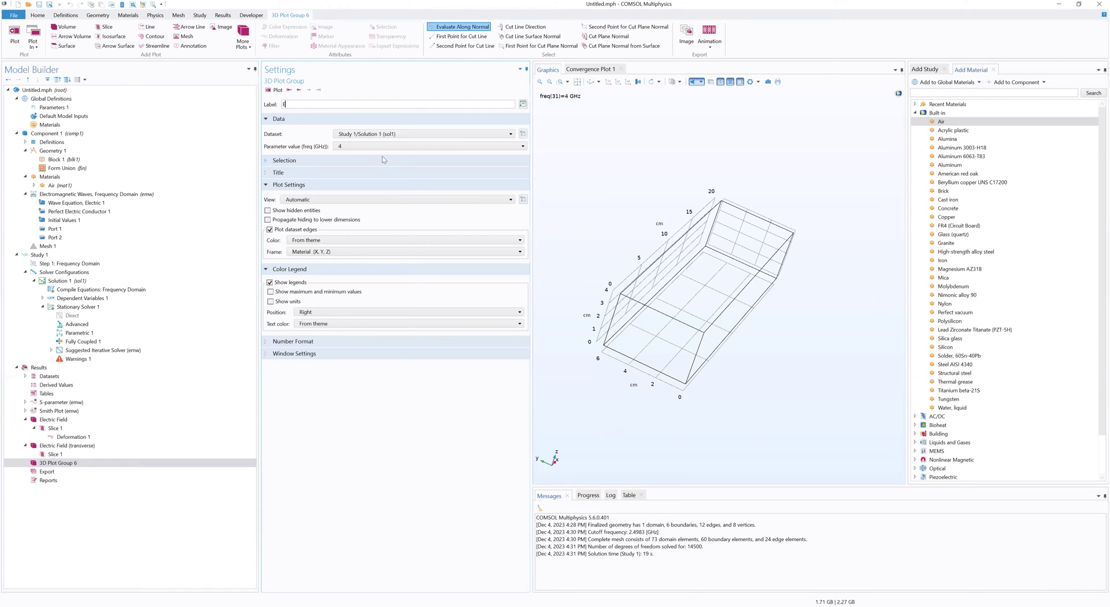
{"action": "type", "text": "lectric Field (arerow)"}
{"action": "key", "text": "Return"}
Step: Add a Slice plot to the Electric Field (arrow) group with the expression emw.Ez
{"action": "right_click", "coordinate": [117, 460]}
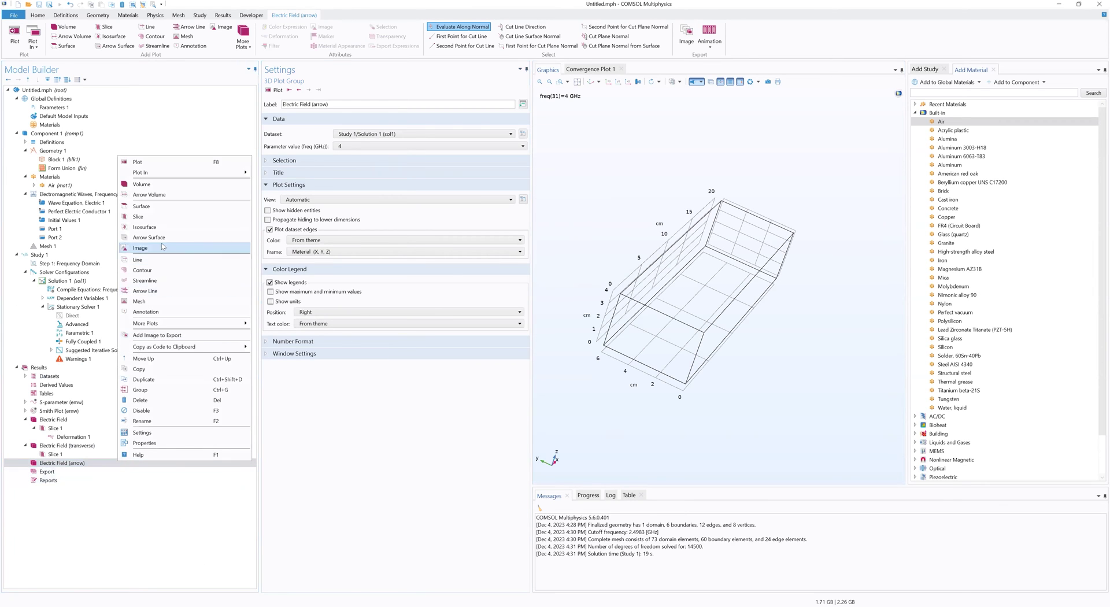
{"action": "left_click", "coordinate": [160, 216]}
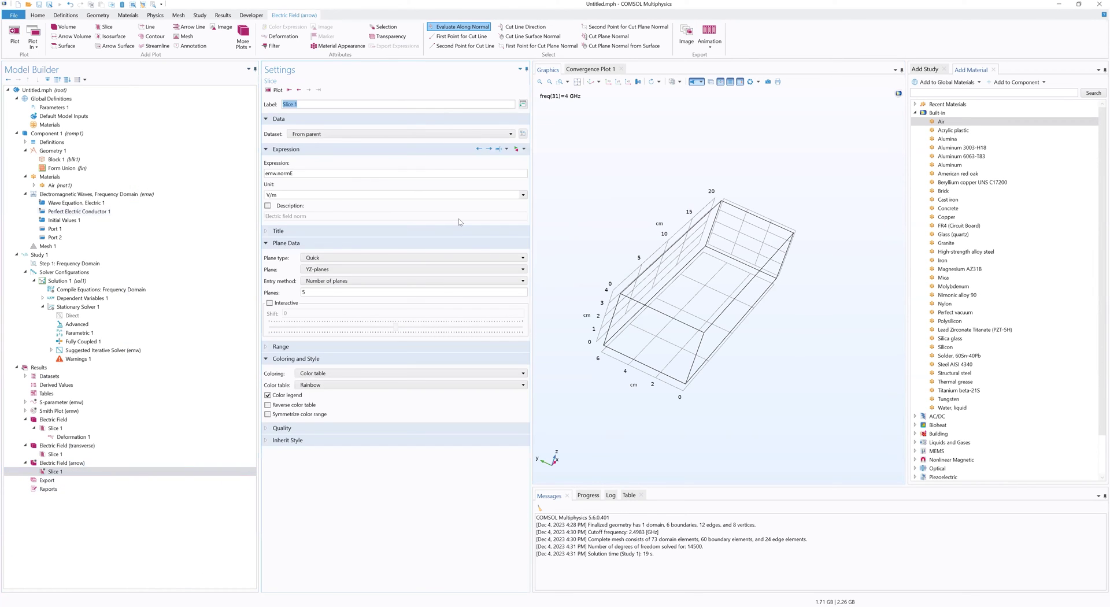
{"action": "left_click", "coordinate": [383, 172]}
{"action": "key", "text": "BackSpace"}
{"action": "key", "text": "BackSpace"}
{"action": "key", "text": "BackSpace"}
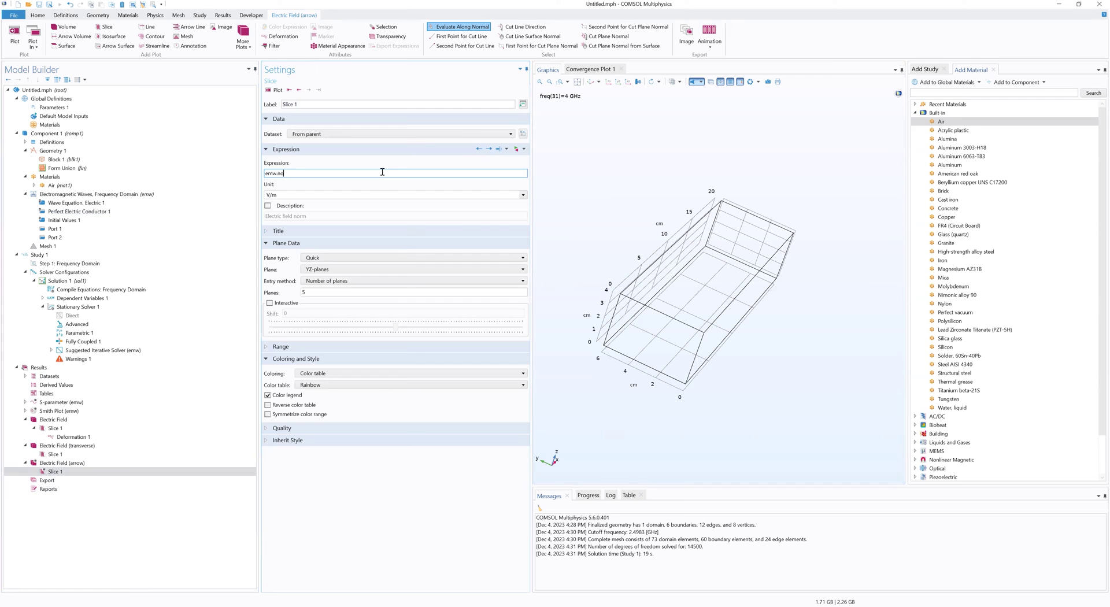
{"action": "type", "text": "Ez"}
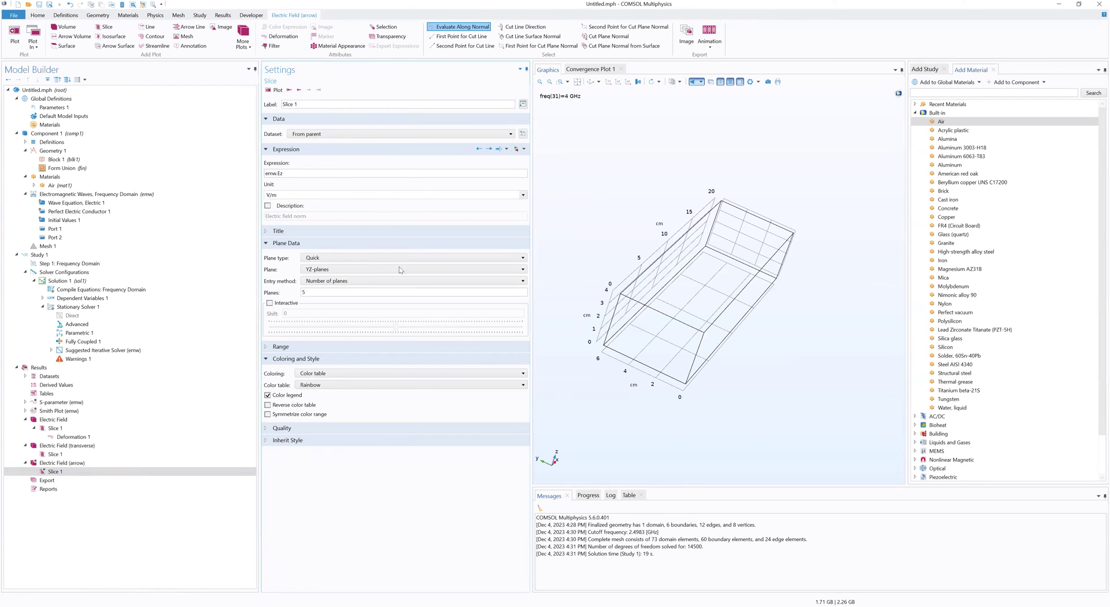
Step: Define the slice by coordinates as an XY-plane at z = 2 cm, set its color table to Wave and plot it
{"action": "left_click", "coordinate": [382, 269]}
{"action": "left_click", "coordinate": [379, 278]}
{"action": "left_click", "coordinate": [357, 283]}
{"action": "left_click", "coordinate": [355, 299]}
{"action": "left_click", "coordinate": [356, 293]}
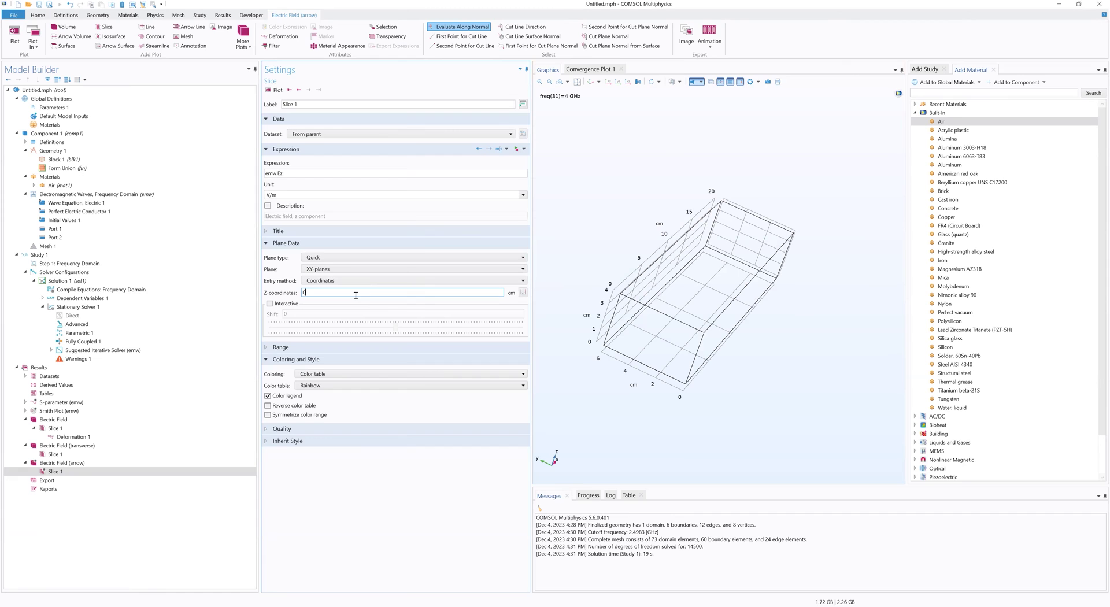
{"action": "type", "text": "2"}
{"action": "left_click", "coordinate": [414, 386]}
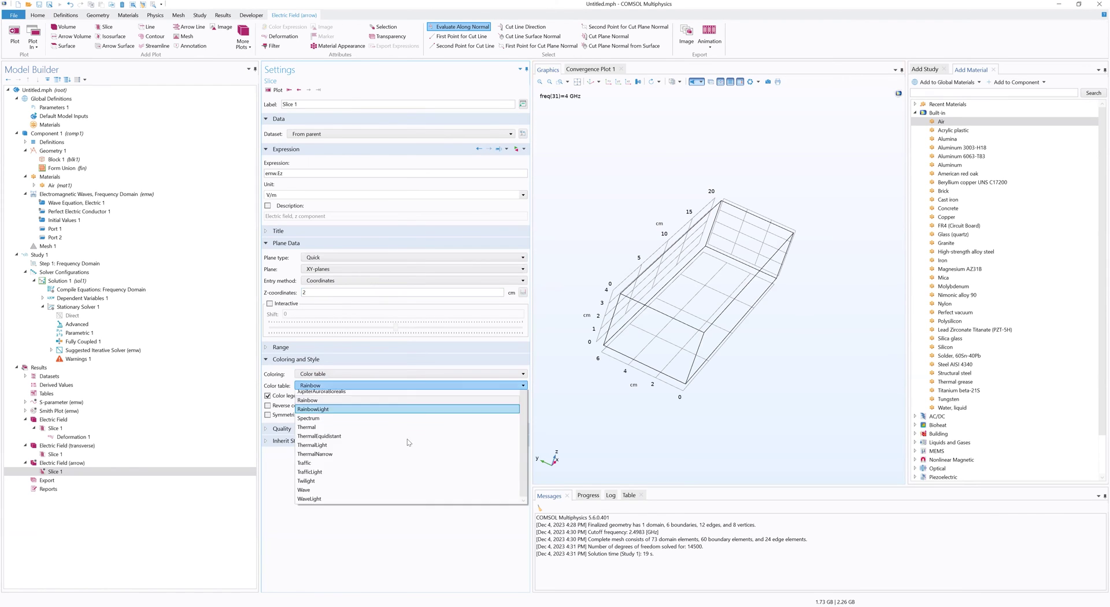
{"action": "left_click", "coordinate": [382, 584]}
{"action": "left_click", "coordinate": [275, 89]}
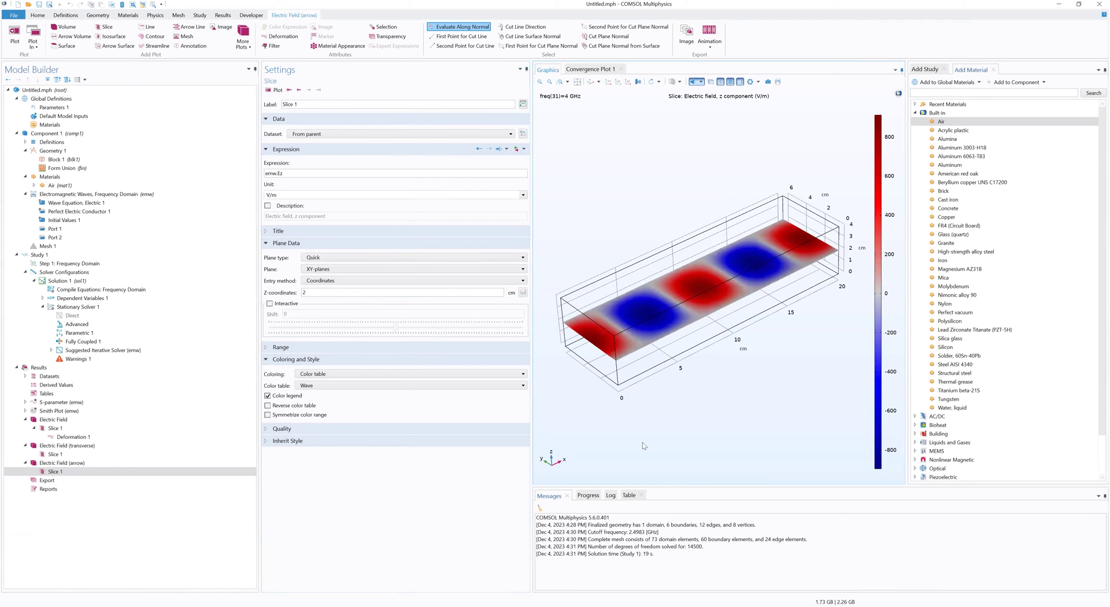
Step: Add an Arrow Volume plot to the Electric Field (arrow) group with components emw.Bx, emw.By and emw.Bz
{"action": "right_click", "coordinate": [48, 465]}
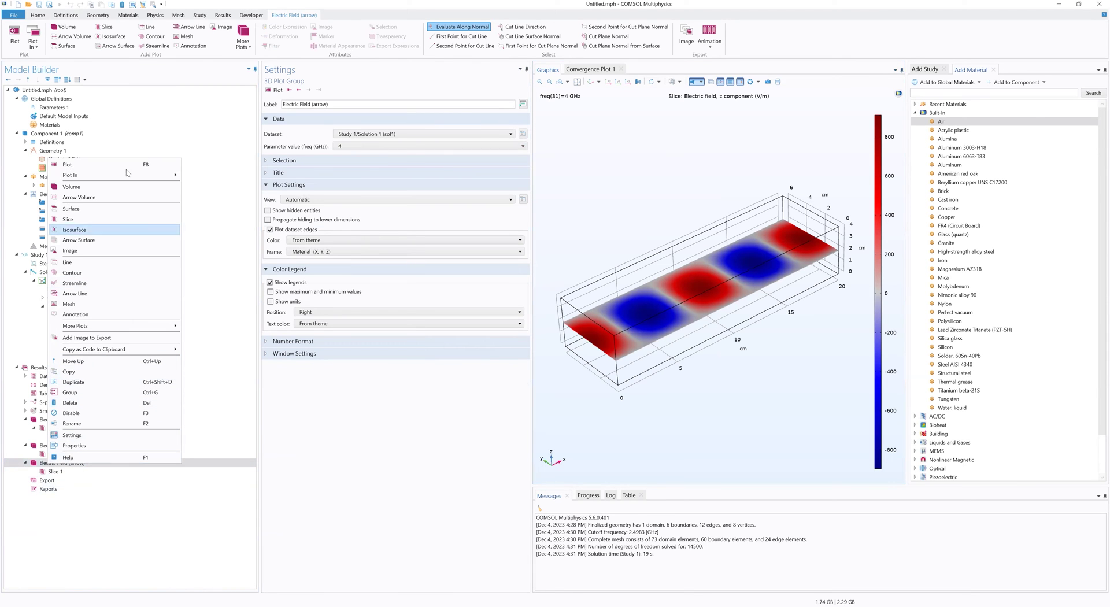
{"action": "left_click", "coordinate": [122, 198]}
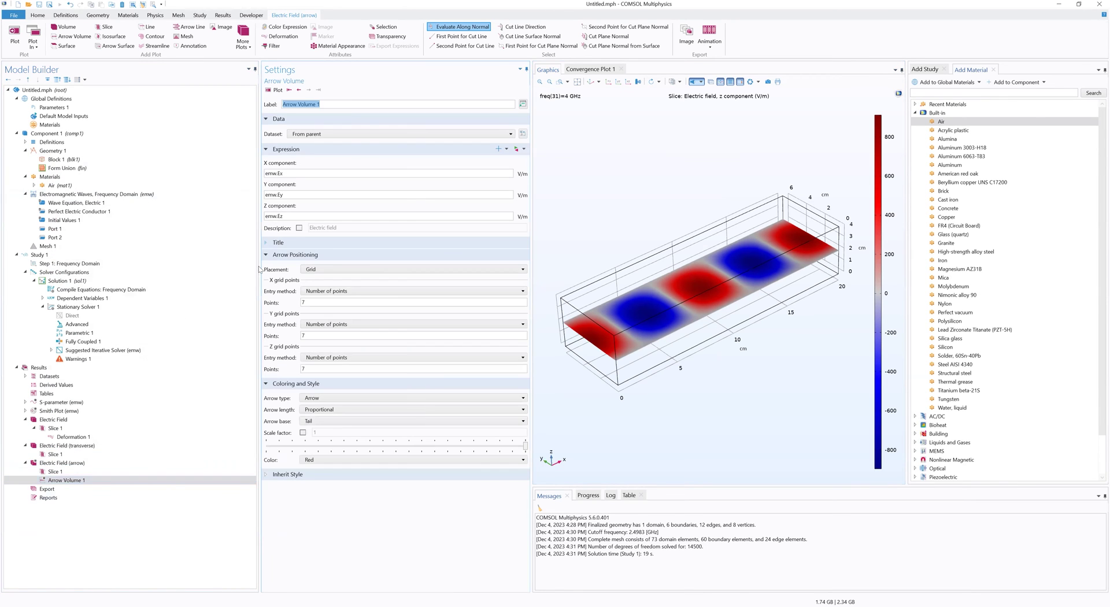
{"action": "left_click", "coordinate": [280, 173]}
{"action": "left_click", "coordinate": [283, 194]}
{"action": "key", "text": "BackSpace"}
{"action": "type", "text": "B"}
{"action": "left_click", "coordinate": [275, 216]}
{"action": "key", "text": "BackSpace"}
{"action": "type", "text": "B"}
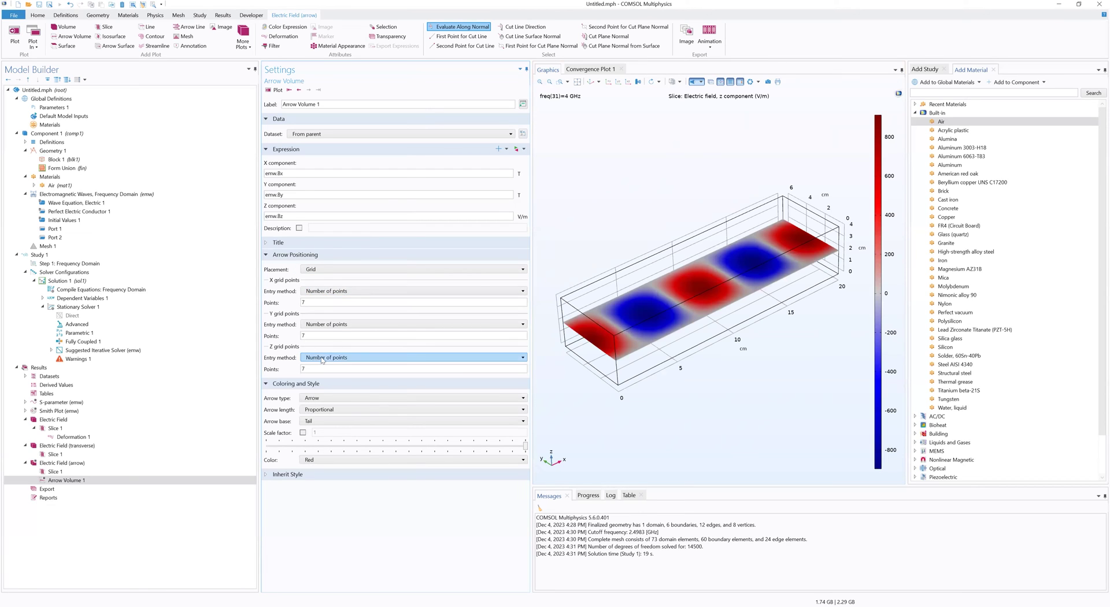
Step: Switch the entry method of the arrow volume's X, Y and Z grid points to Coordinates
{"action": "left_click", "coordinate": [354, 291]}
{"action": "left_click", "coordinate": [347, 310]}
{"action": "left_click", "coordinate": [347, 325]}
{"action": "left_click", "coordinate": [345, 344]}
{"action": "left_click", "coordinate": [346, 359]}
{"action": "left_click", "coordinate": [346, 377]}
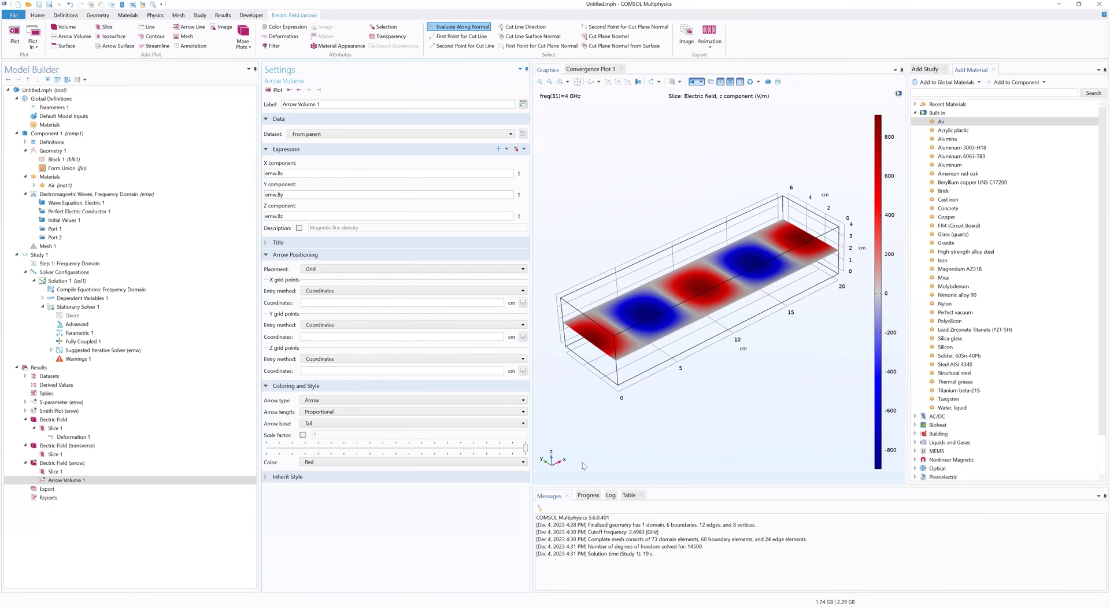
Step: Set the arrow grid coordinates to range(0,1,20) cm in X, range(0,1,6) cm in Y and 2 cm in Z
{"action": "left_click", "coordinate": [523, 303]}
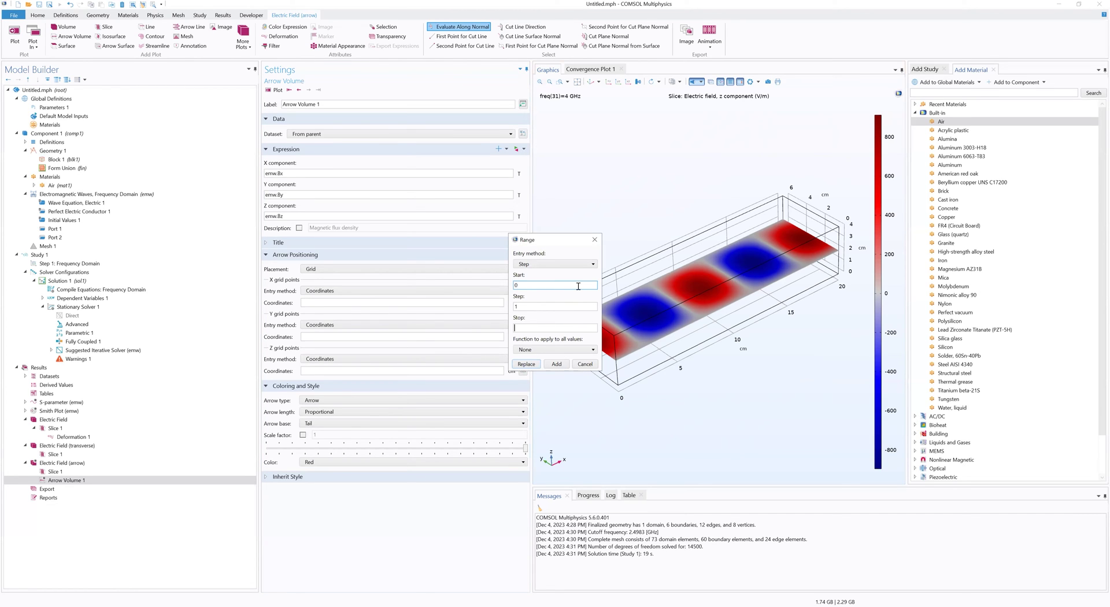
{"action": "left_click", "coordinate": [526, 364]}
{"action": "left_click", "coordinate": [522, 336]}
{"action": "left_click", "coordinate": [553, 285]}
{"action": "left_click", "coordinate": [526, 364]}
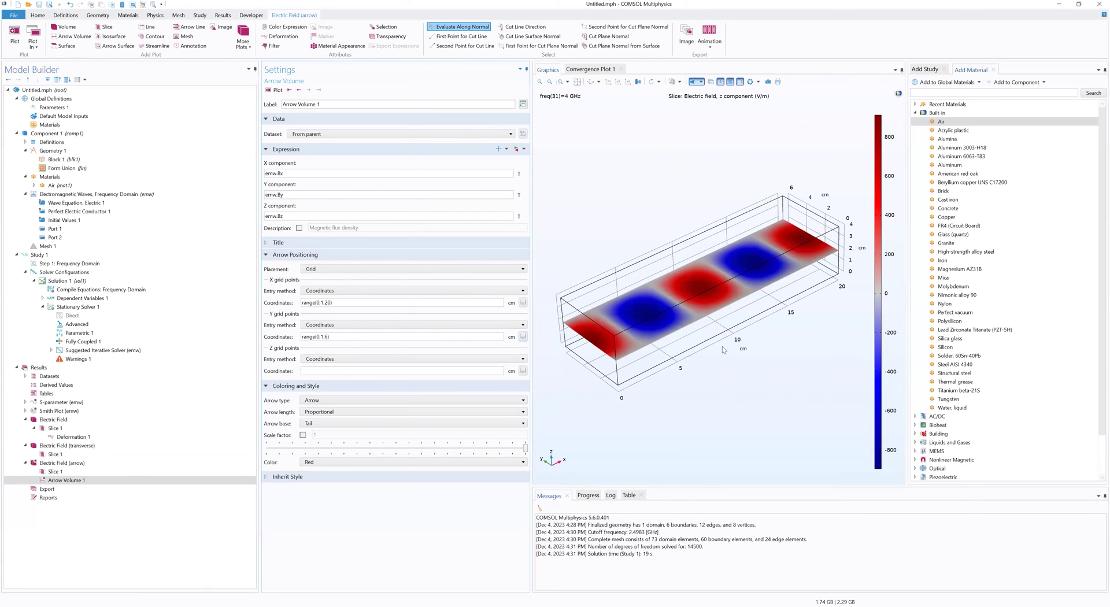
{"action": "left_click_drag", "start_coordinate": [717, 406], "coordinate": [688, 405]}
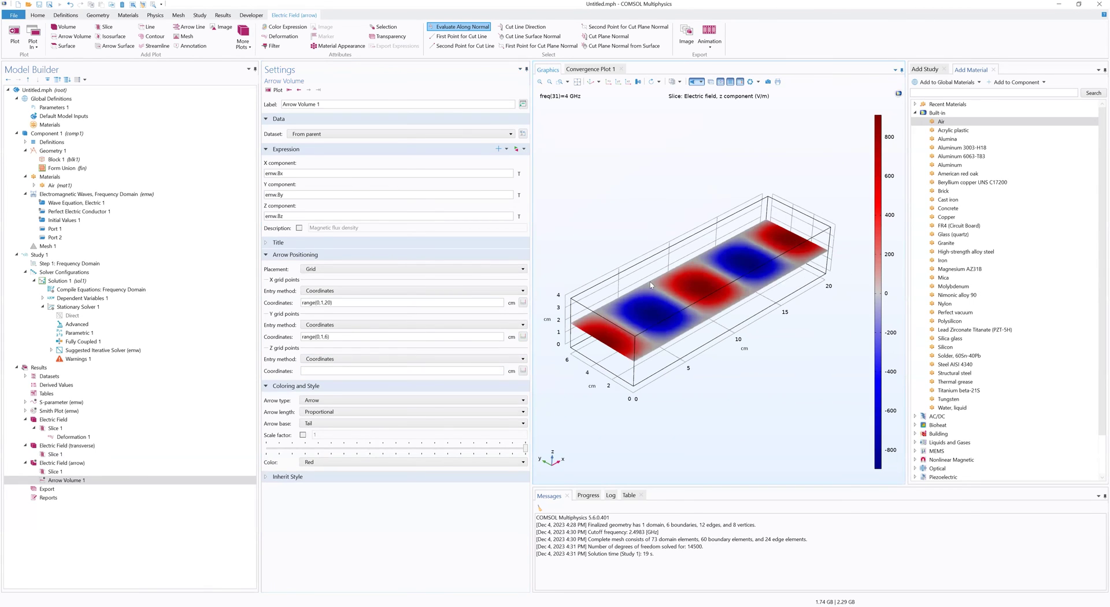
{"action": "left_click", "coordinate": [411, 370]}
{"action": "type", "text": "1"}
{"action": "left_click", "coordinate": [450, 339]}
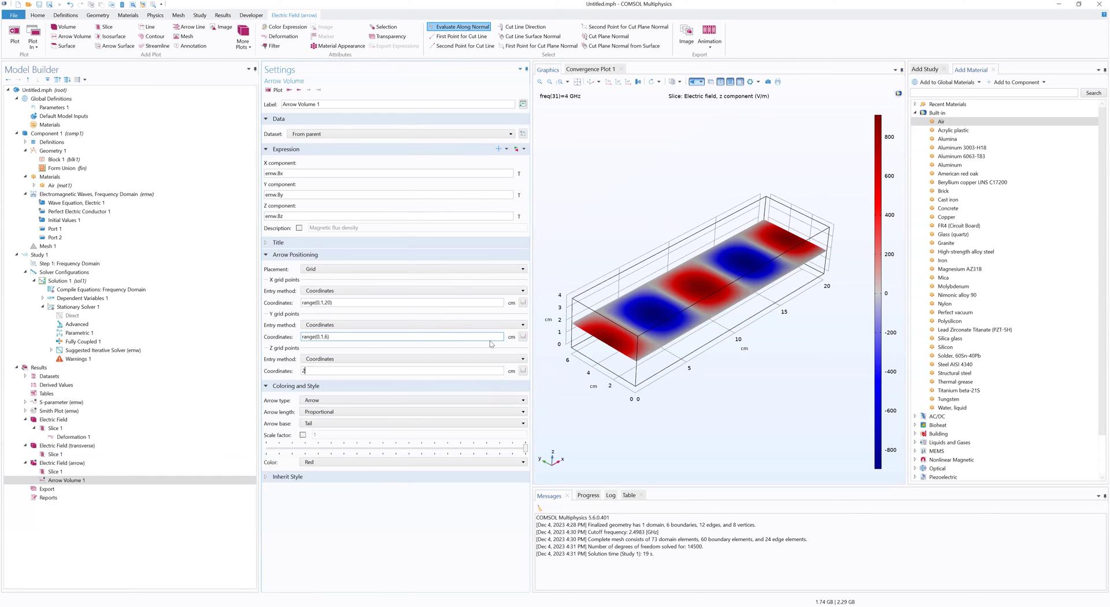
Step: Set the arrow color to White and plot the magnetic flux density arrows over the Ez slice
{"action": "left_click", "coordinate": [328, 460]}
{"action": "left_click", "coordinate": [334, 537]}
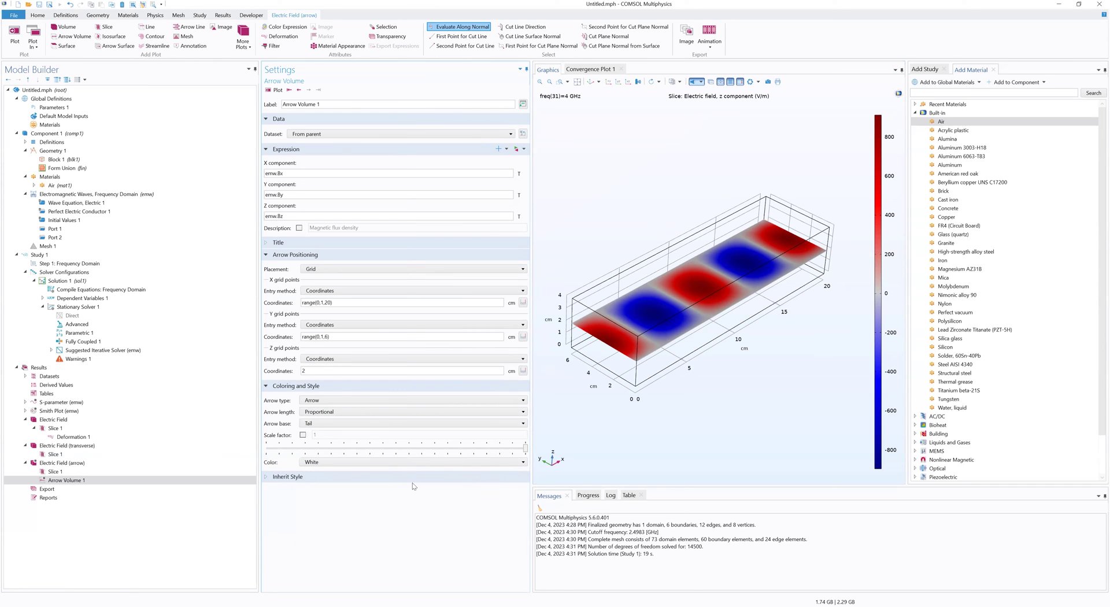
{"action": "left_click", "coordinate": [275, 91]}
{"action": "left_click_drag", "start_coordinate": [709, 362], "coordinate": [610, 336]}
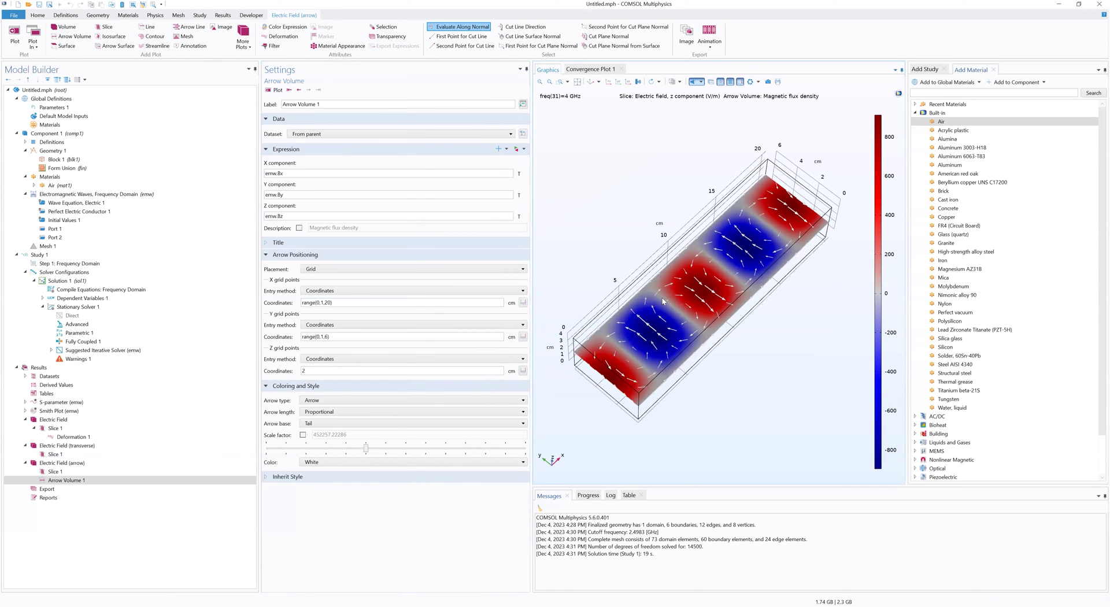
{"action": "left_click_drag", "start_coordinate": [731, 376], "coordinate": [638, 396]}
{"action": "left_click_drag", "start_coordinate": [782, 424], "coordinate": [782, 419]}
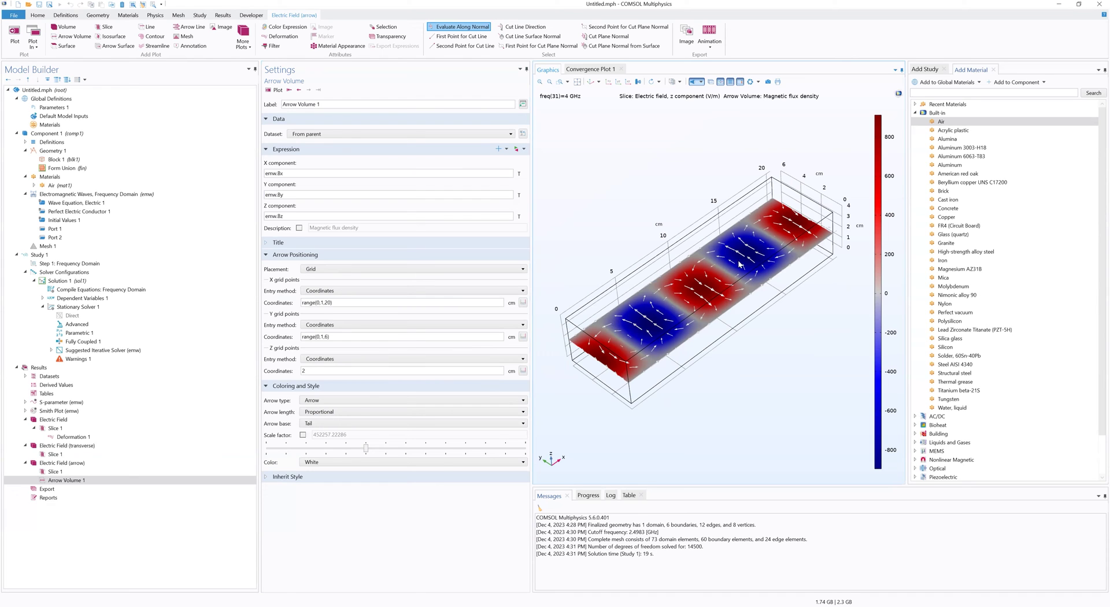
{"action": "left_click_drag", "start_coordinate": [820, 268], "coordinate": [671, 217]}
{"action": "left_click_drag", "start_coordinate": [702, 355], "coordinate": [650, 426]}
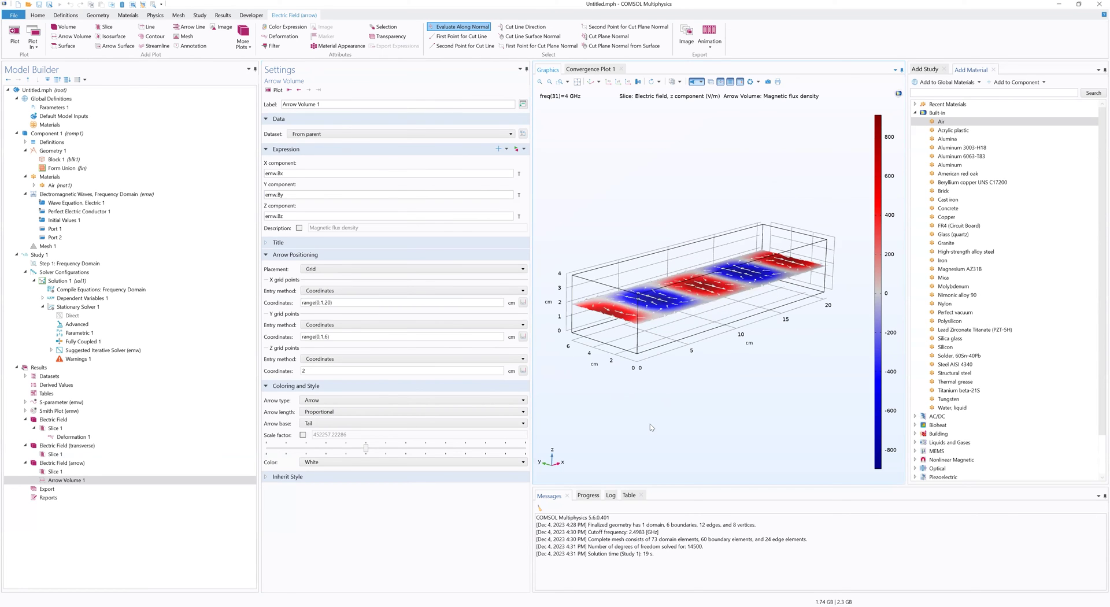
Step: Collapse the Electric Field, Electric Field (transverse) and Electric Field (arrow) groups in the model tree
{"action": "left_click", "coordinate": [25, 462]}
{"action": "left_click", "coordinate": [25, 445]}
{"action": "left_click", "coordinate": [25, 419]}
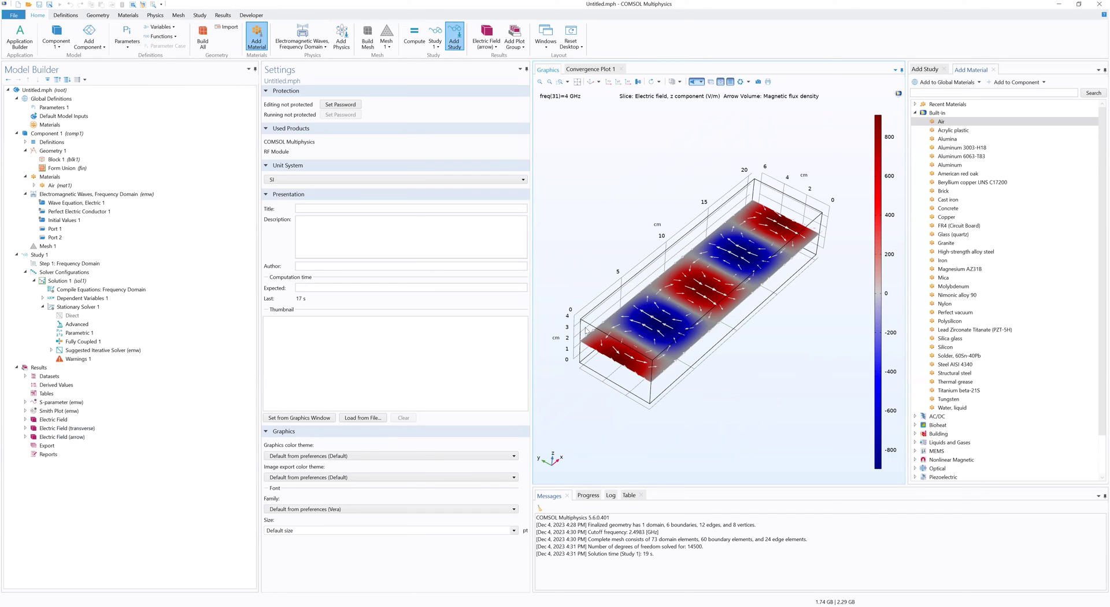
Step: Review the deformed Electric Field plot and its slice settings, and collapse the group again
{"action": "left_click", "coordinate": [62, 421]}
{"action": "left_click", "coordinate": [25, 419]}
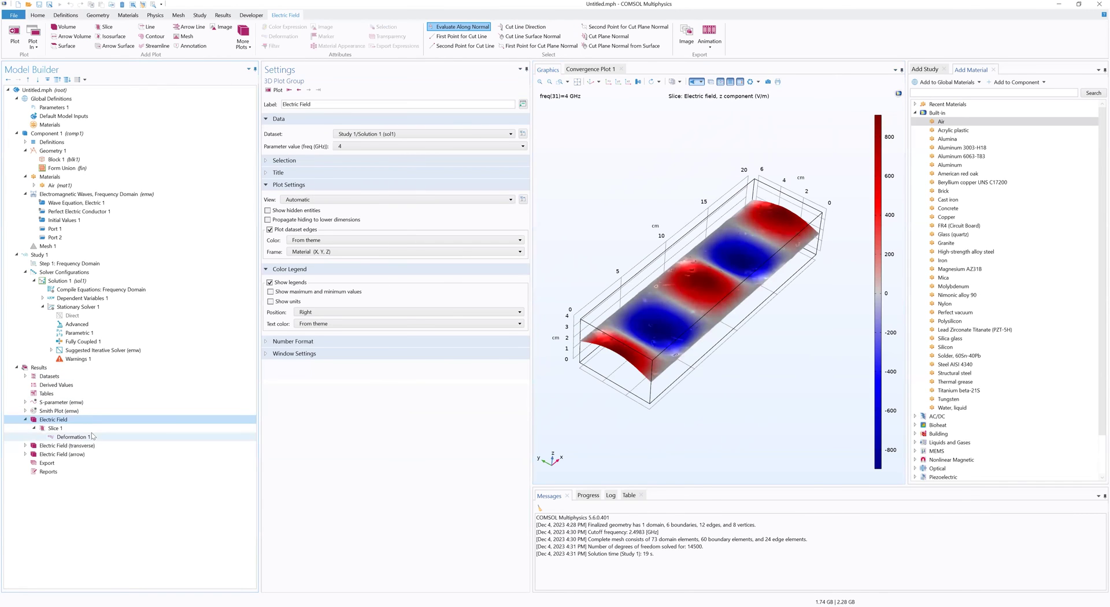
{"action": "left_click", "coordinate": [95, 428]}
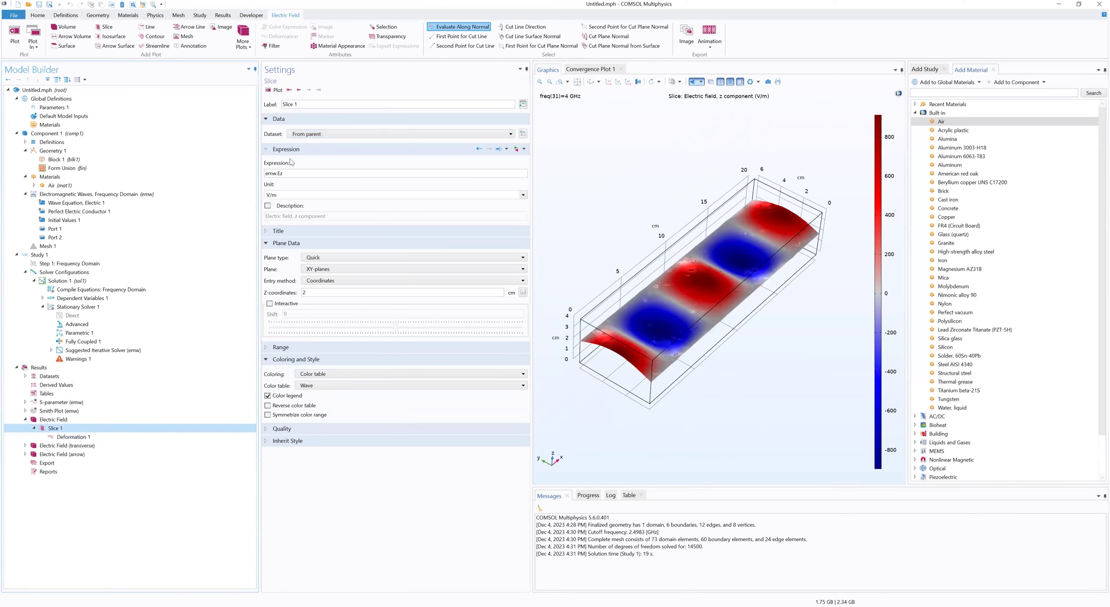
{"action": "left_click", "coordinate": [48, 419]}
{"action": "left_click", "coordinate": [25, 419]}
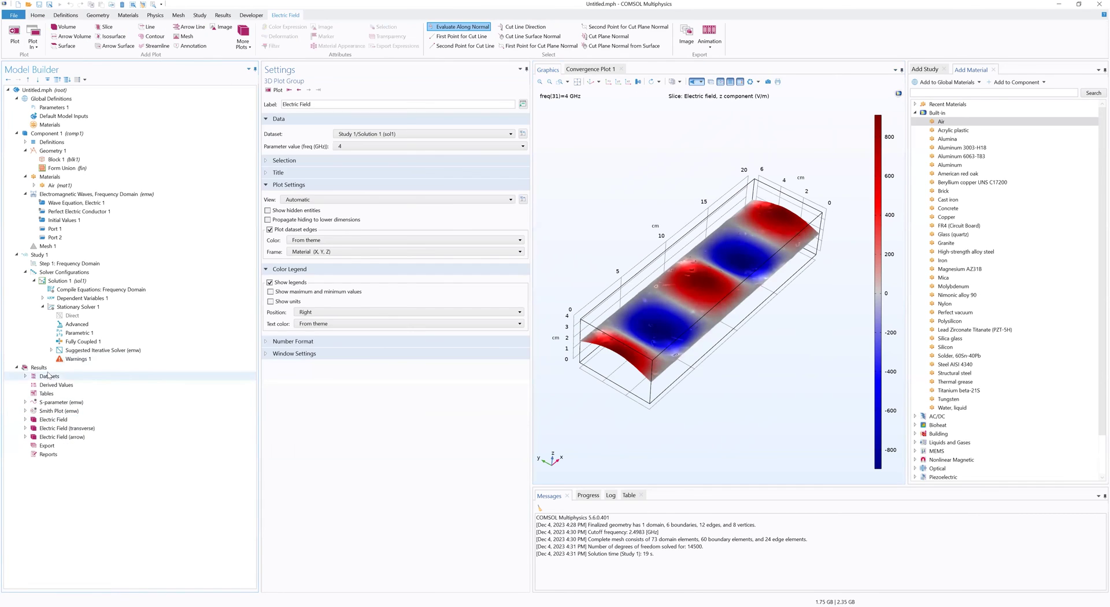
Step: Add another 3D plot group to the results and label it Magnetic Field (arrows)
{"action": "left_click", "coordinate": [46, 368]}
{"action": "right_click", "coordinate": [48, 369]}
{"action": "left_click", "coordinate": [69, 377]}
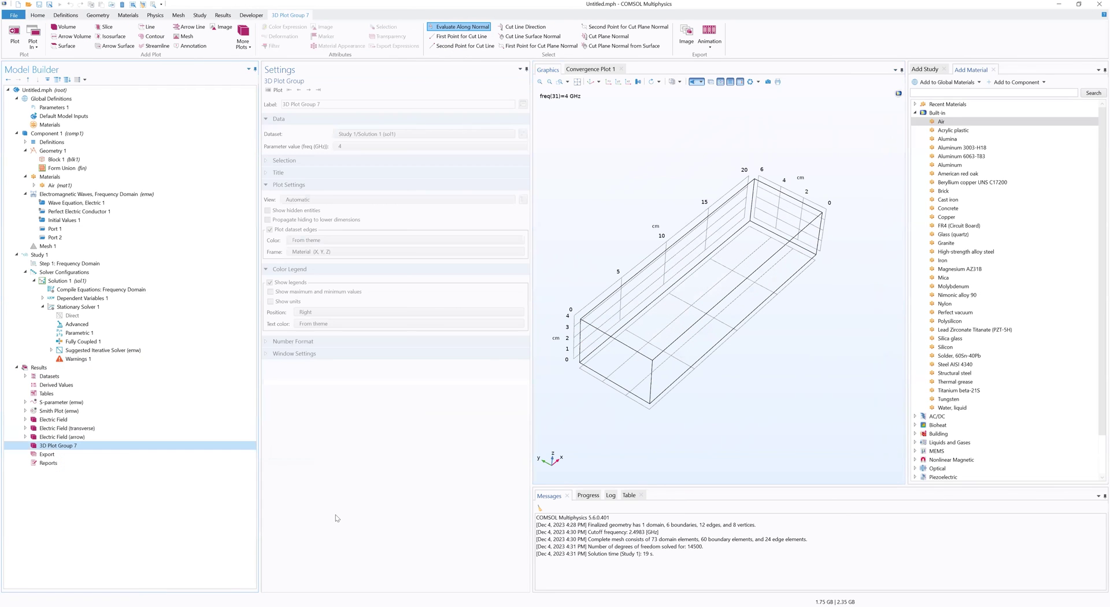
{"action": "type", "text": "Magnetic Field (a"}
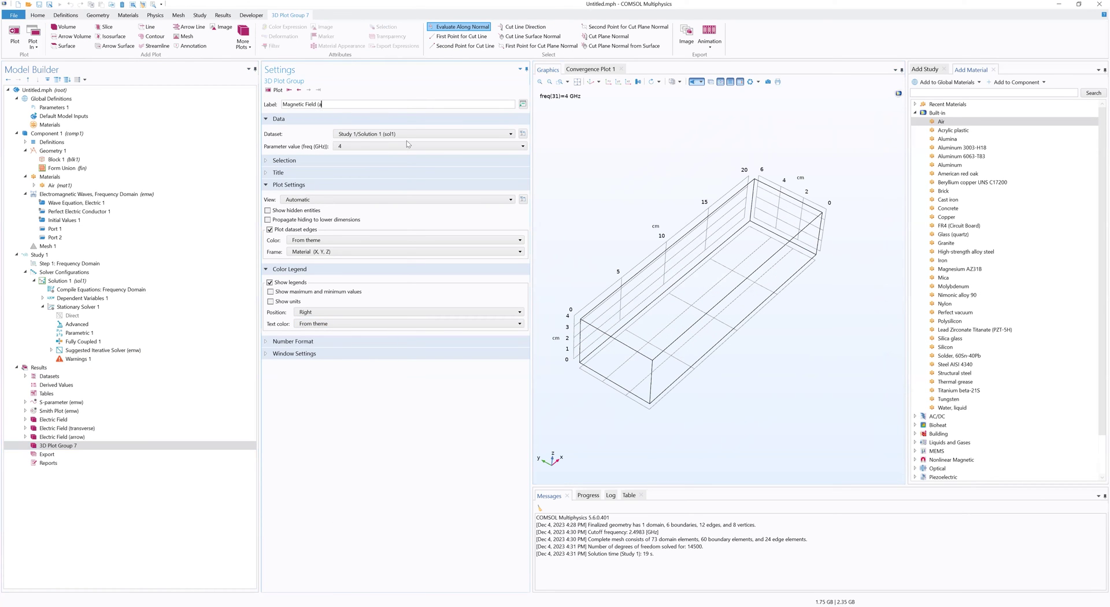
{"action": "type", "text": "rrows"}
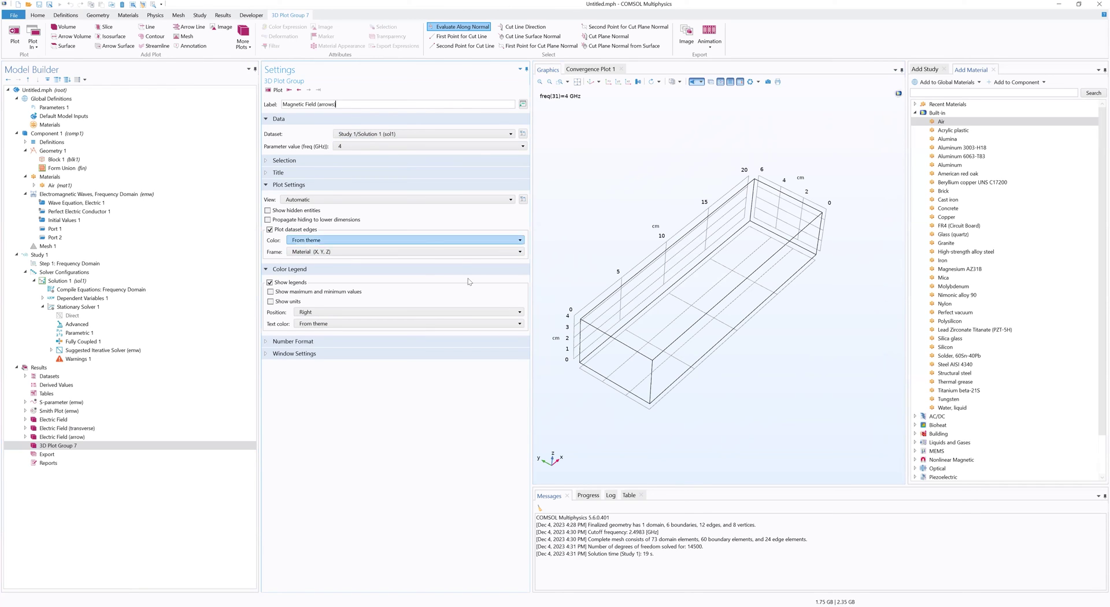
Step: Add a Slice plot to the Magnetic Field (arrows) group with the expression emw.Bz
{"action": "left_click", "coordinate": [98, 446]}
{"action": "right_click", "coordinate": [98, 445]}
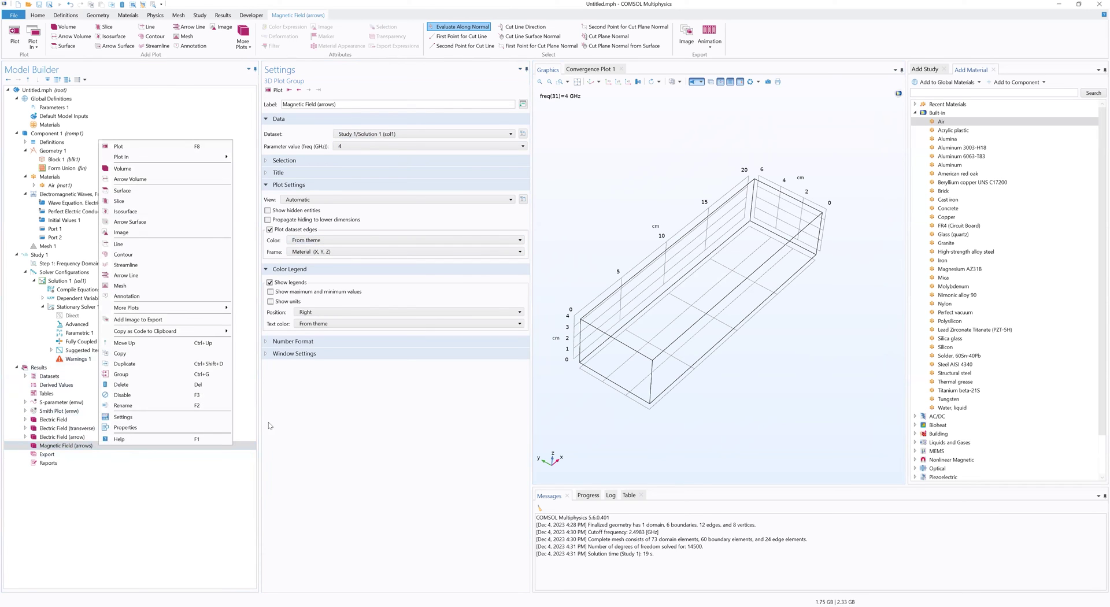
{"action": "left_click", "coordinate": [119, 201]}
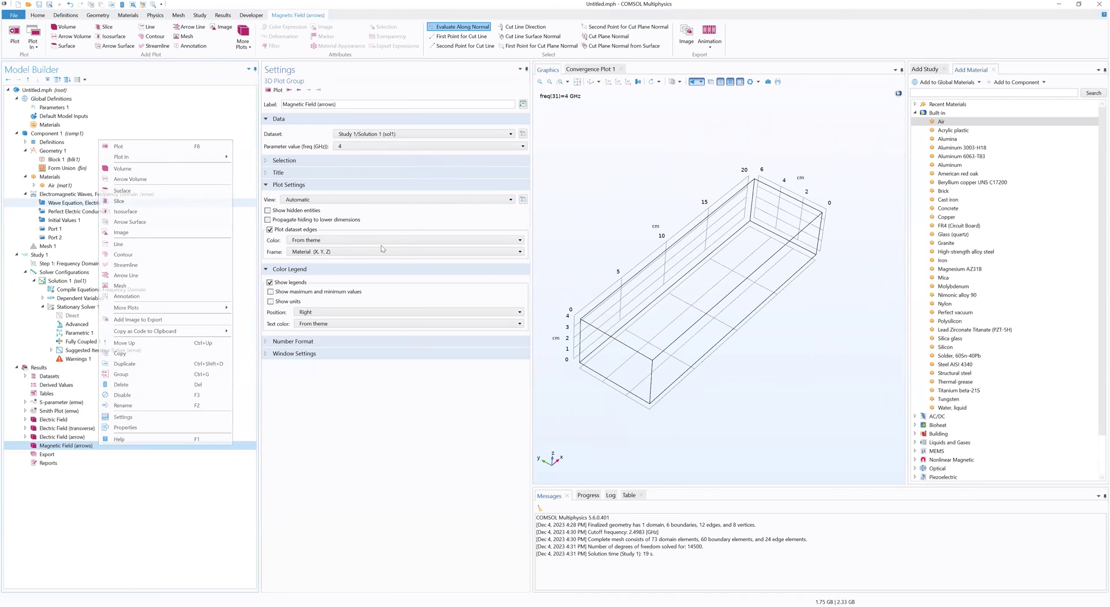
{"action": "left_click", "coordinate": [418, 174]}
{"action": "key", "text": "BackSpace"}
{"action": "key", "text": "BackSpace"}
{"action": "key", "text": "BackSpace"}
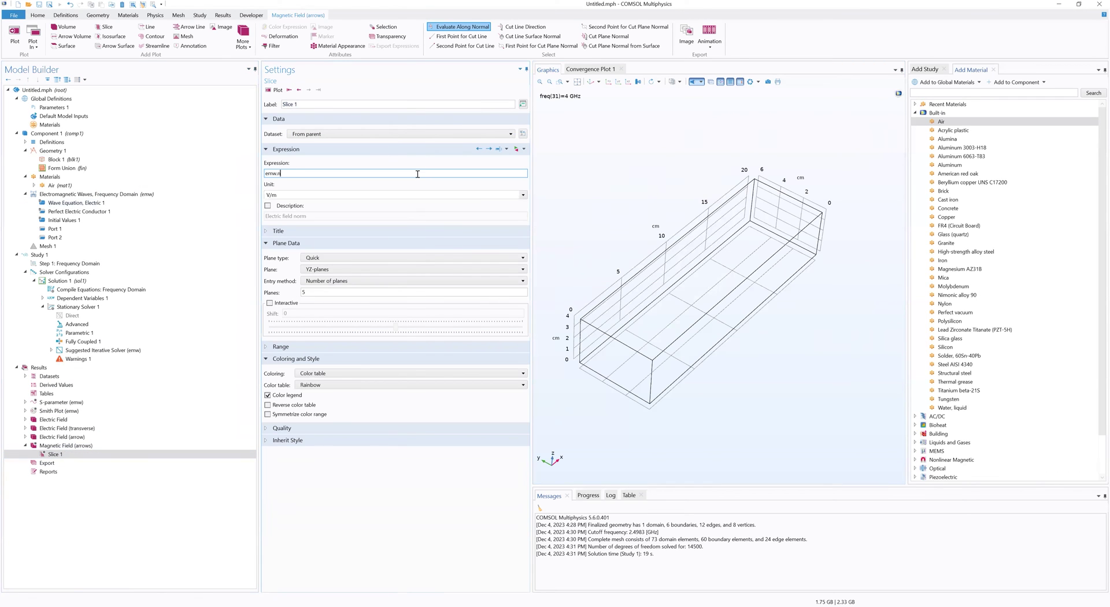
{"action": "key", "text": "Return"}
Step: Define the Bz slice by coordinates as an XY-plane at z = 2 cm, apply the Wave color table and plot it
{"action": "left_click", "coordinate": [473, 269]}
{"action": "left_click", "coordinate": [359, 279]}
{"action": "left_click", "coordinate": [359, 281]}
{"action": "left_click", "coordinate": [357, 296]}
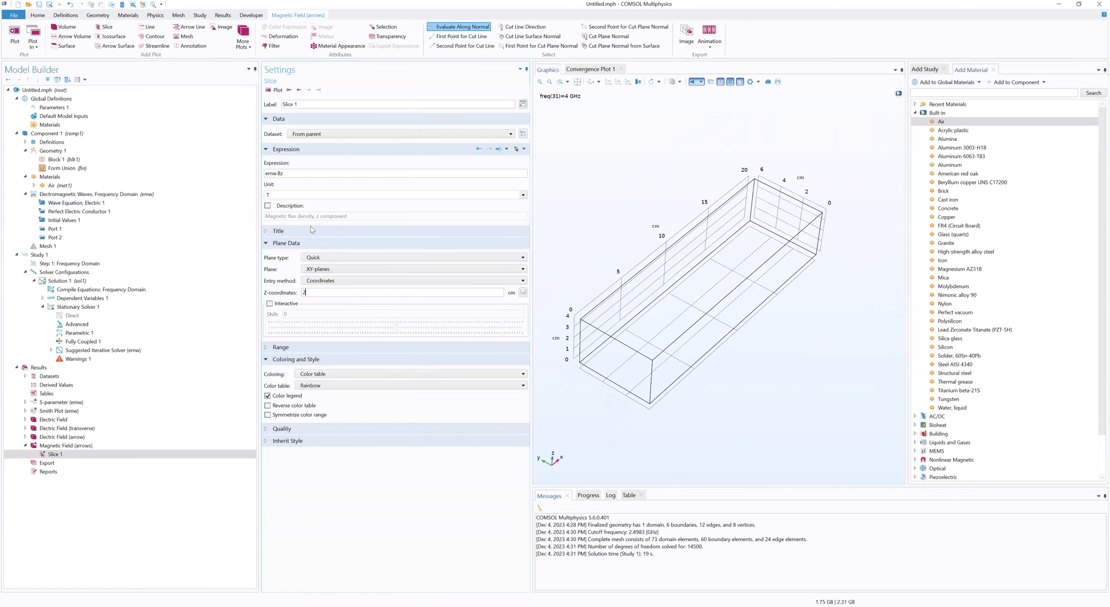
{"action": "left_click", "coordinate": [391, 385]}
{"action": "left_click", "coordinate": [376, 587]}
{"action": "left_click", "coordinate": [276, 90]}
{"action": "left_click_drag", "start_coordinate": [729, 352], "coordinate": [693, 329]}
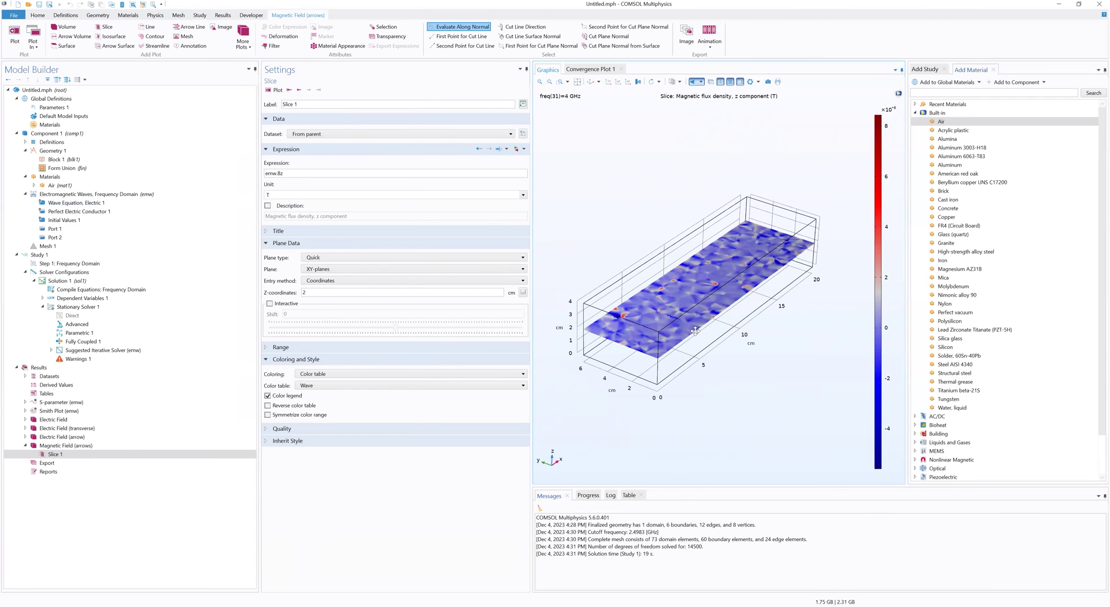
Step: Add an Arrow Volume plot to the Magnetic Field (arrows) group
{"action": "right_click", "coordinate": [90, 448]}
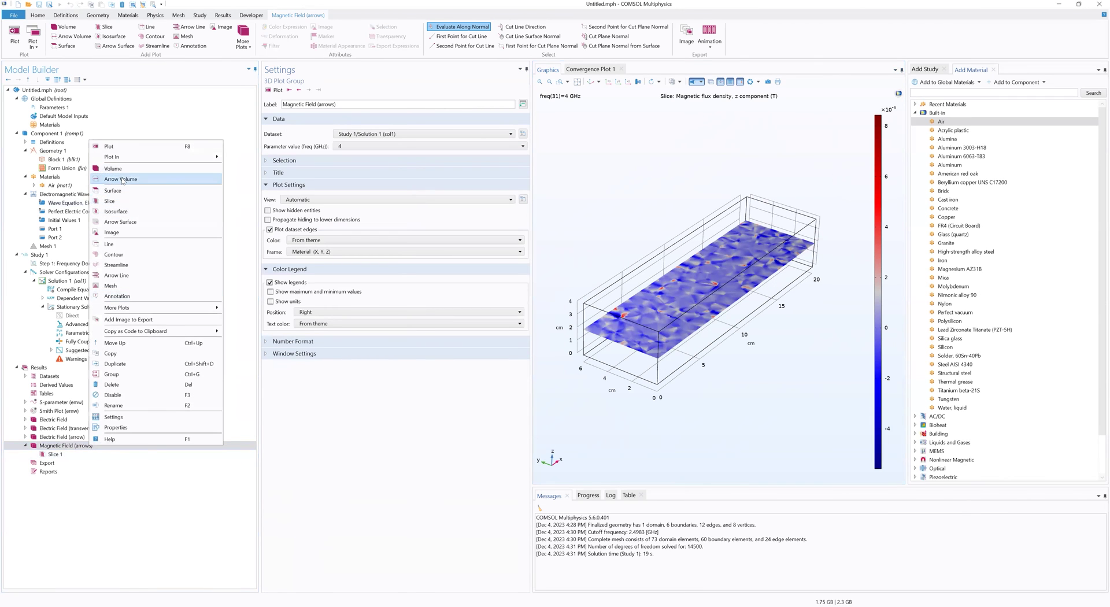
{"action": "left_click", "coordinate": [122, 180]}
{"action": "left_click", "coordinate": [281, 173]}
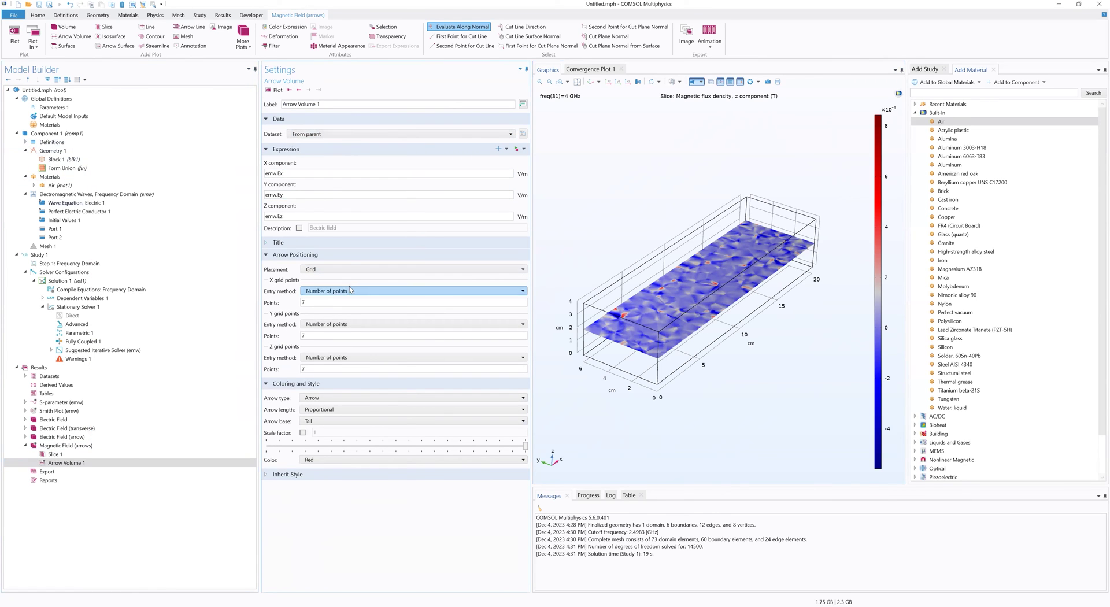
Step: Define the arrow volume's X grid points by coordinates, ranging from 0 to 20 cm in steps of 1
{"action": "left_click", "coordinate": [400, 291]}
{"action": "left_click", "coordinate": [398, 311]}
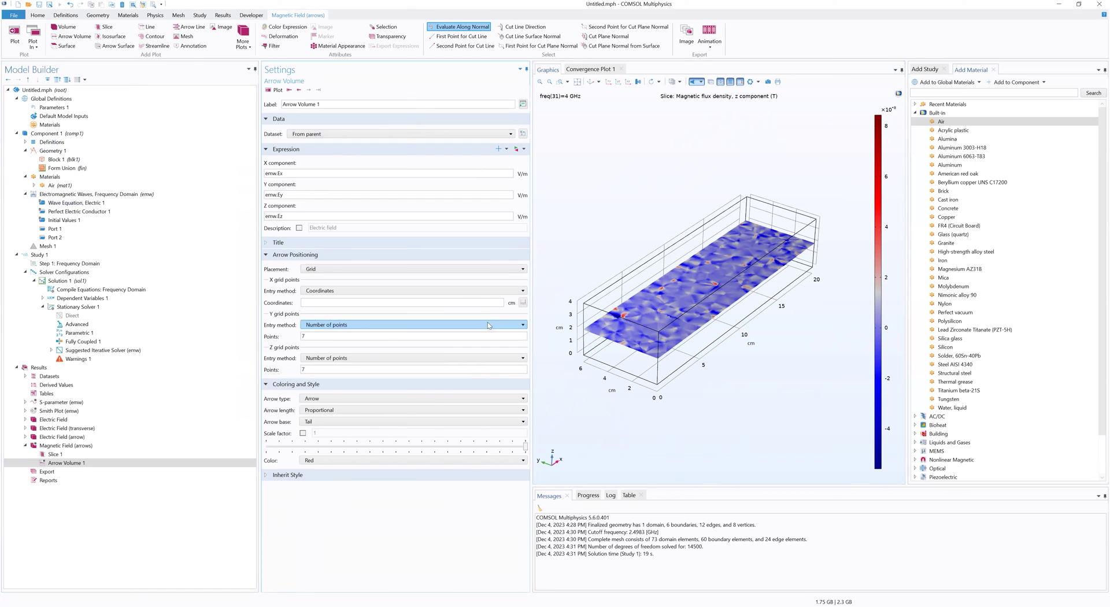
{"action": "left_click", "coordinate": [523, 302]}
{"action": "left_click", "coordinate": [551, 285]}
{"action": "type", "text": "0"}
{"action": "key", "text": "Tab"}
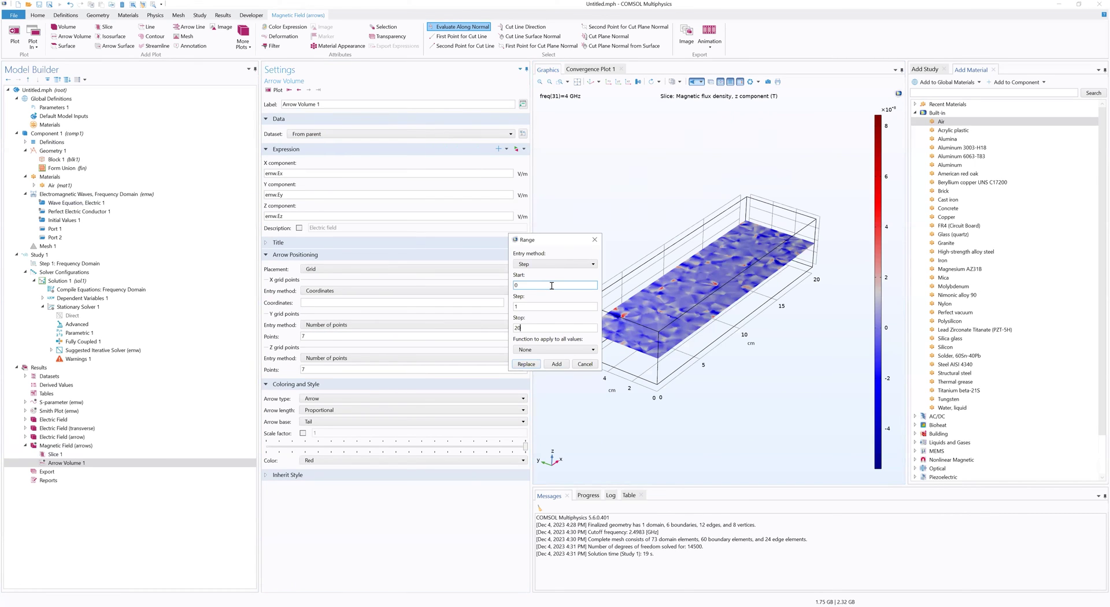
{"action": "left_click", "coordinate": [526, 363]}
Step: Define the arrows' Y grid points by coordinates as range(0,1,6) cm and the Z grid point as the coordinate 2 cm
{"action": "left_click", "coordinate": [510, 325]}
{"action": "left_click", "coordinate": [515, 344]}
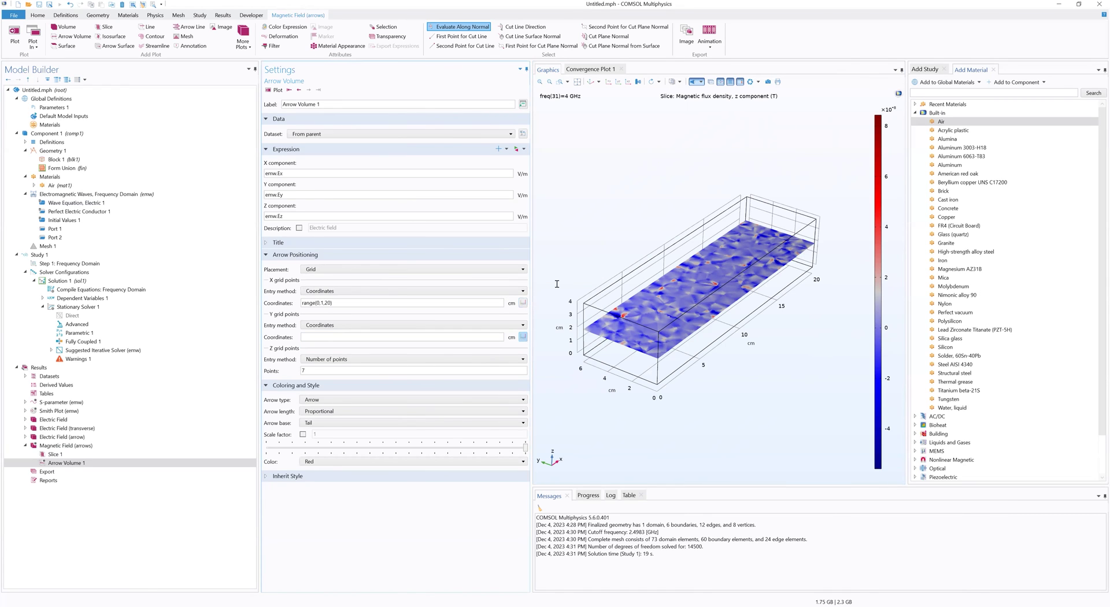
{"action": "type", "text": "6"}
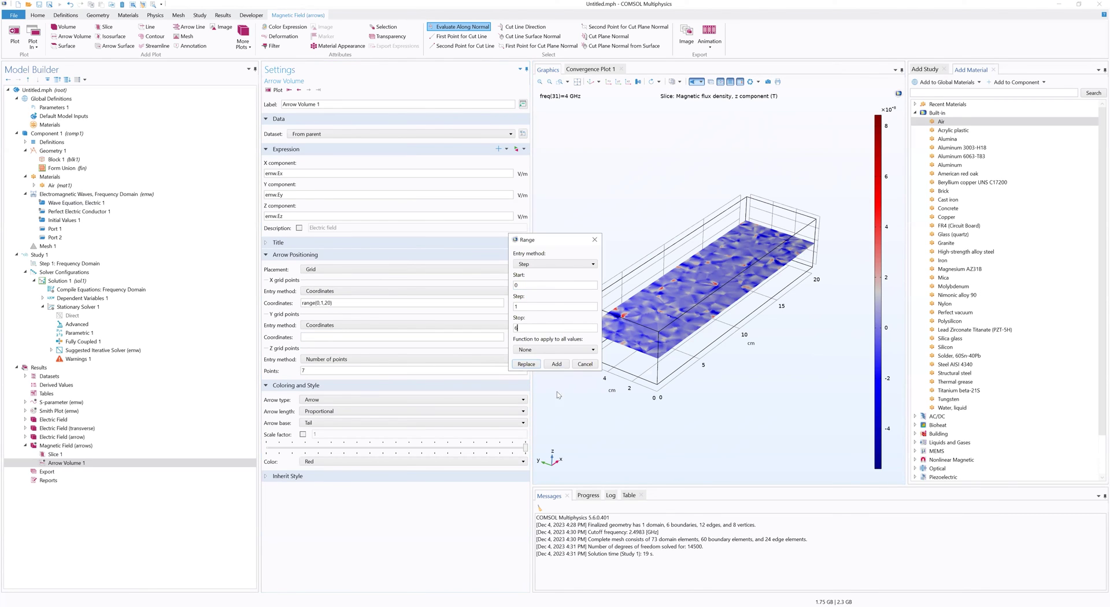
{"action": "left_click", "coordinate": [525, 364]}
{"action": "left_click", "coordinate": [405, 359]}
{"action": "left_click", "coordinate": [401, 374]}
{"action": "type", "text": "2"}
{"action": "key", "text": "Return"}
Step: Color the arrows of the magnetic field arrow volume white and plot them
{"action": "left_click", "coordinate": [413, 462]}
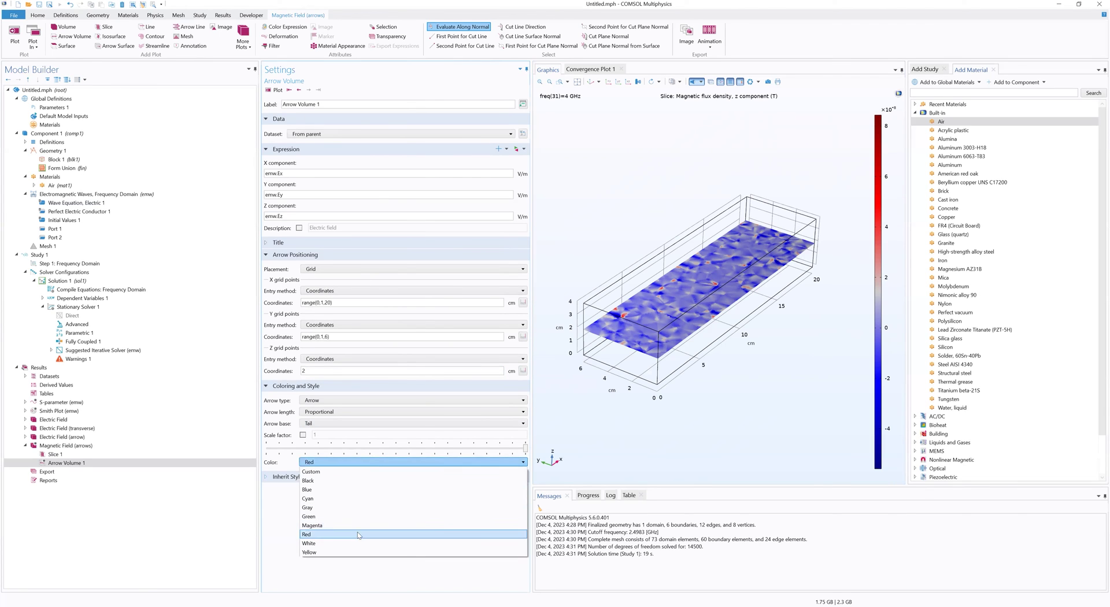
{"action": "left_click", "coordinate": [355, 544]}
{"action": "left_click", "coordinate": [275, 91]}
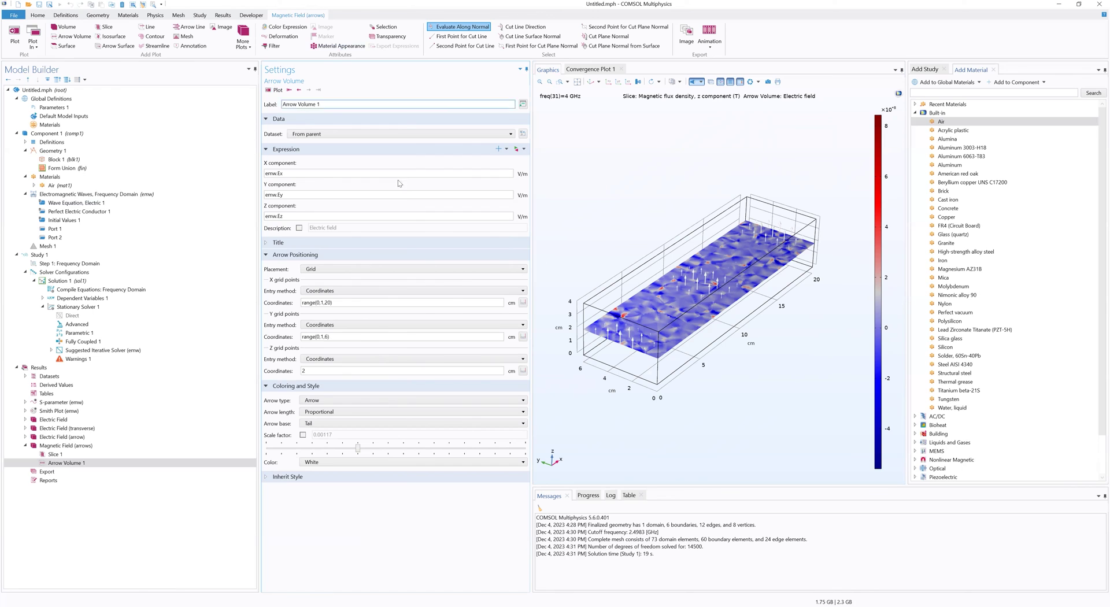
Step: Collapse the Magnetic Field (arrows) group and compare its plot with the Electric Field (arrow) plot from several angles
{"action": "left_click", "coordinate": [25, 445]}
{"action": "left_click_drag", "start_coordinate": [654, 373], "coordinate": [755, 330]}
{"action": "left_click_drag", "start_coordinate": [748, 331], "coordinate": [650, 316]}
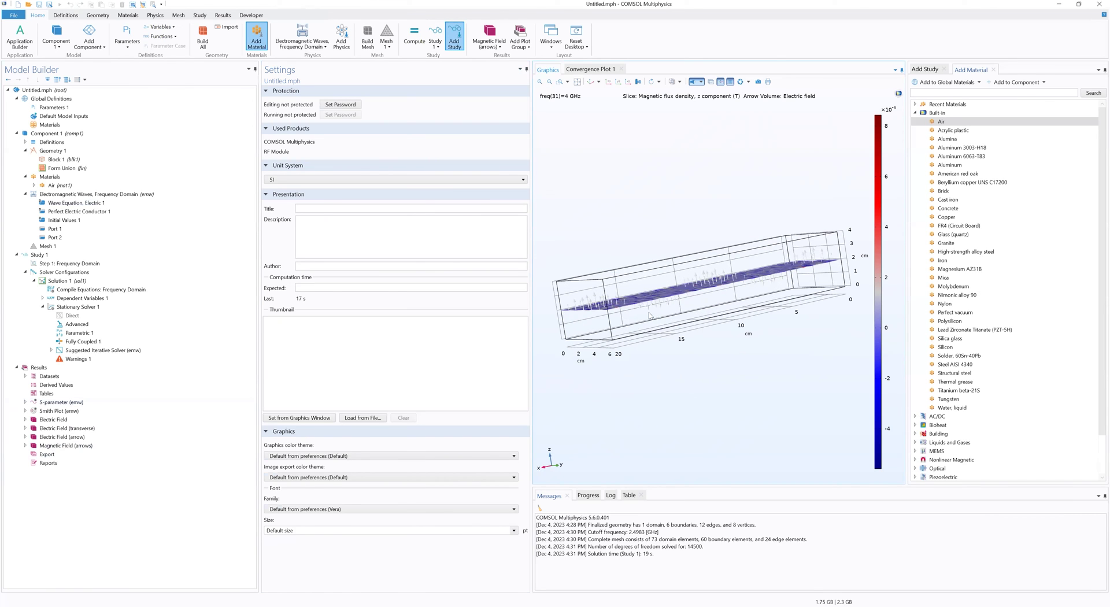
{"action": "left_click", "coordinate": [62, 437]}
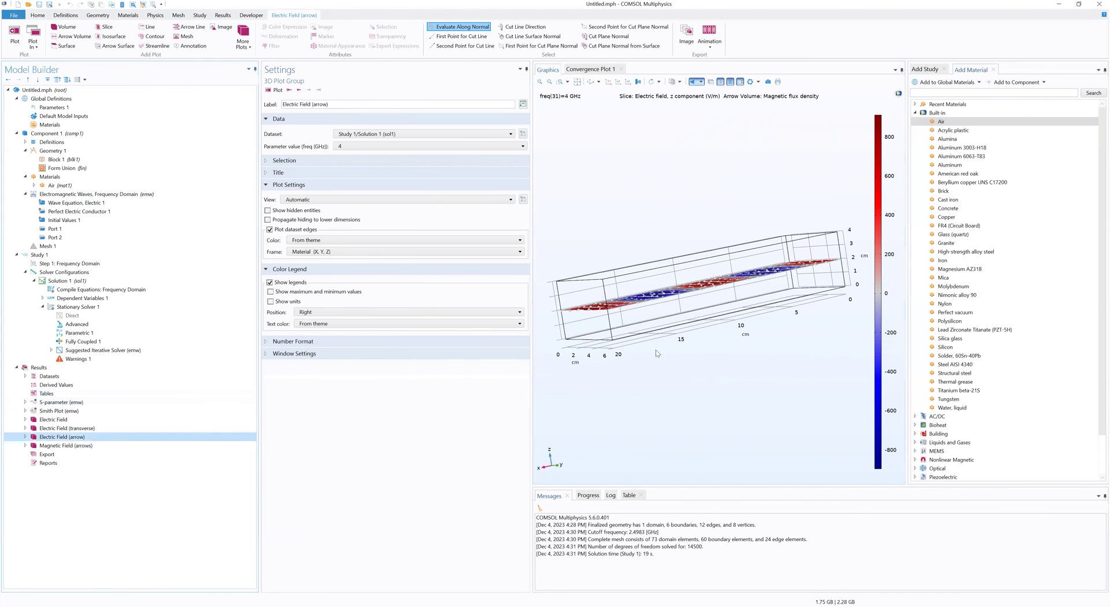
{"action": "left_click_drag", "start_coordinate": [644, 386], "coordinate": [655, 418]}
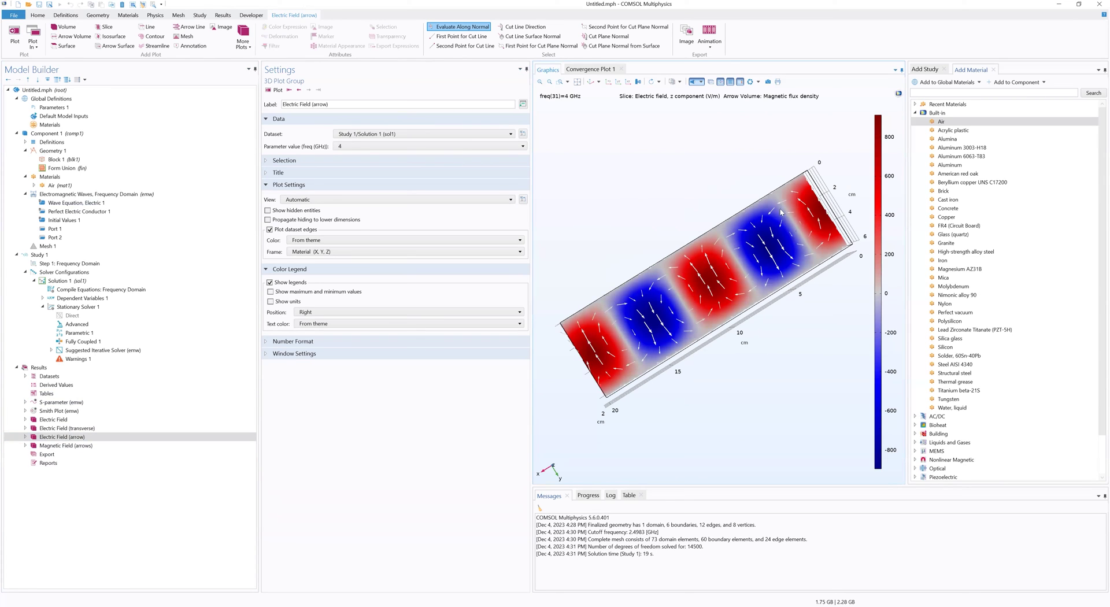
{"action": "left_click", "coordinate": [173, 448]}
{"action": "left_click_drag", "start_coordinate": [623, 445], "coordinate": [574, 309]}
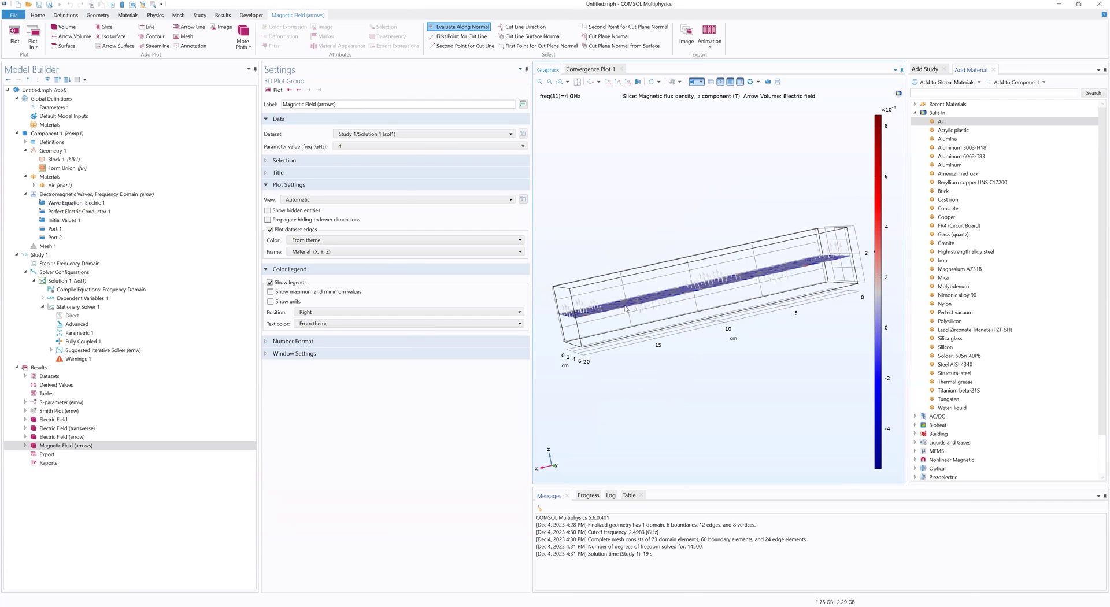
{"action": "left_click_drag", "start_coordinate": [742, 361], "coordinate": [666, 249]}
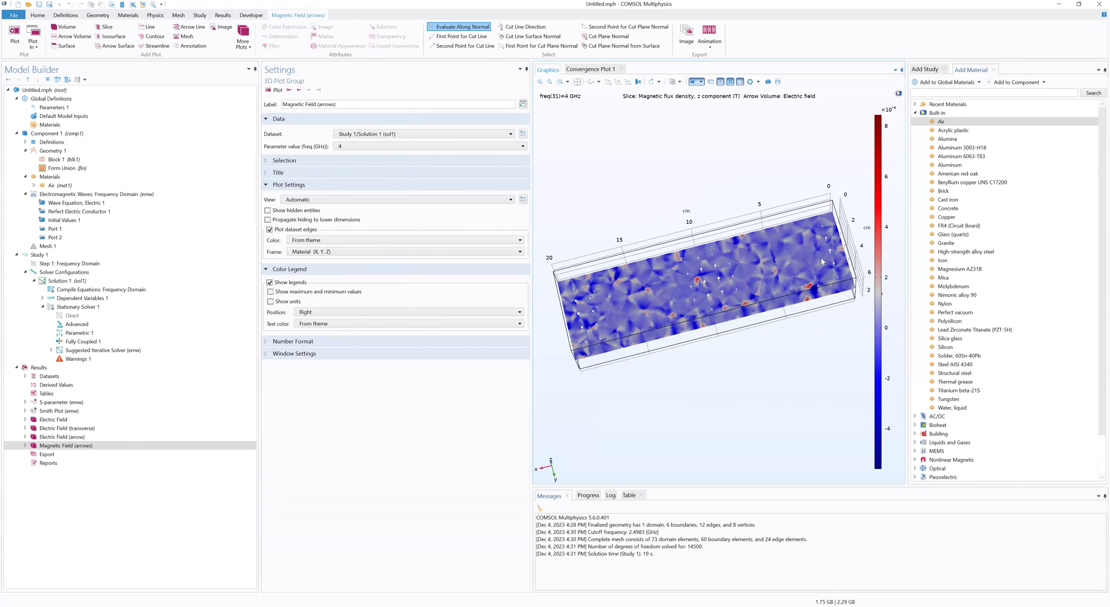
{"action": "left_click_drag", "start_coordinate": [550, 405], "coordinate": [543, 301]}
Step: Examine the Magnetic Field (arrows) group again alongside the other electric field plots, and collapse the group
{"action": "left_click", "coordinate": [45, 446]}
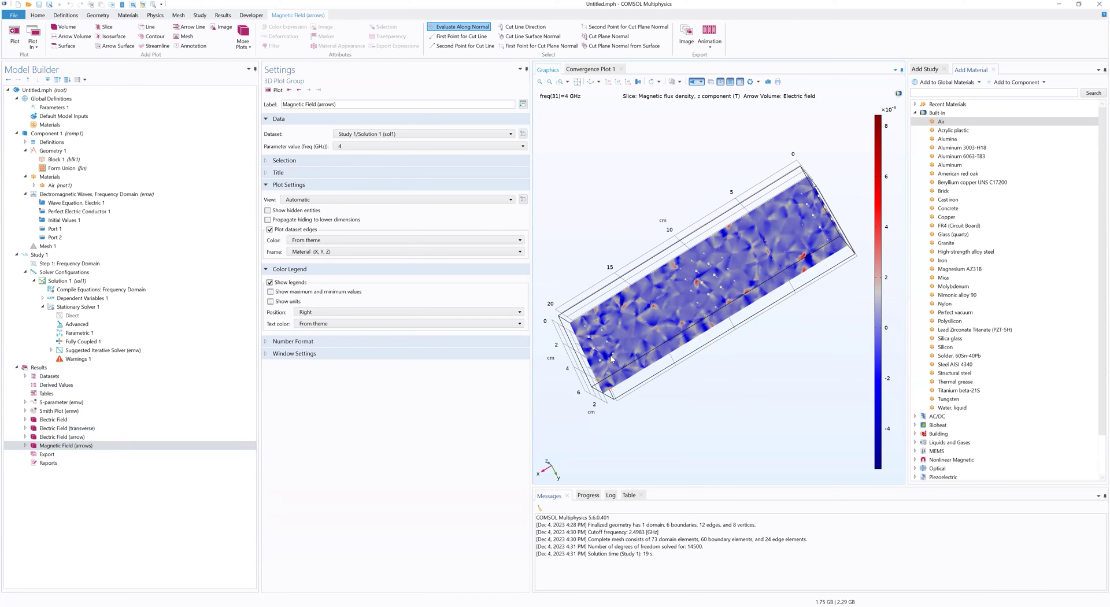
{"action": "left_click", "coordinate": [25, 446]}
{"action": "left_click_drag", "start_coordinate": [611, 394], "coordinate": [620, 365]}
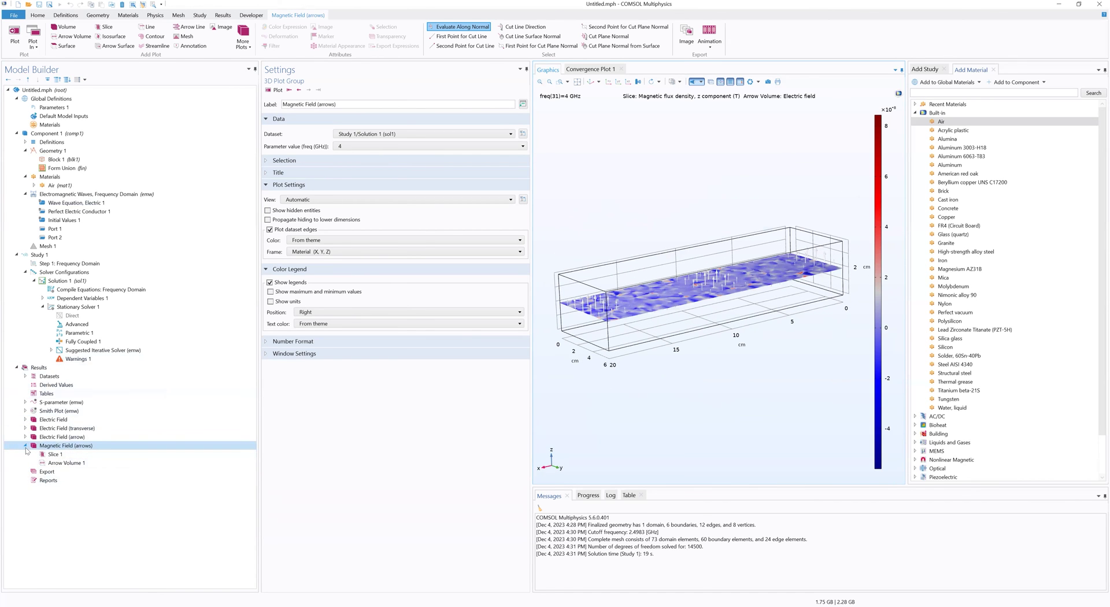
{"action": "left_click", "coordinate": [66, 428]}
{"action": "left_click", "coordinate": [54, 420]}
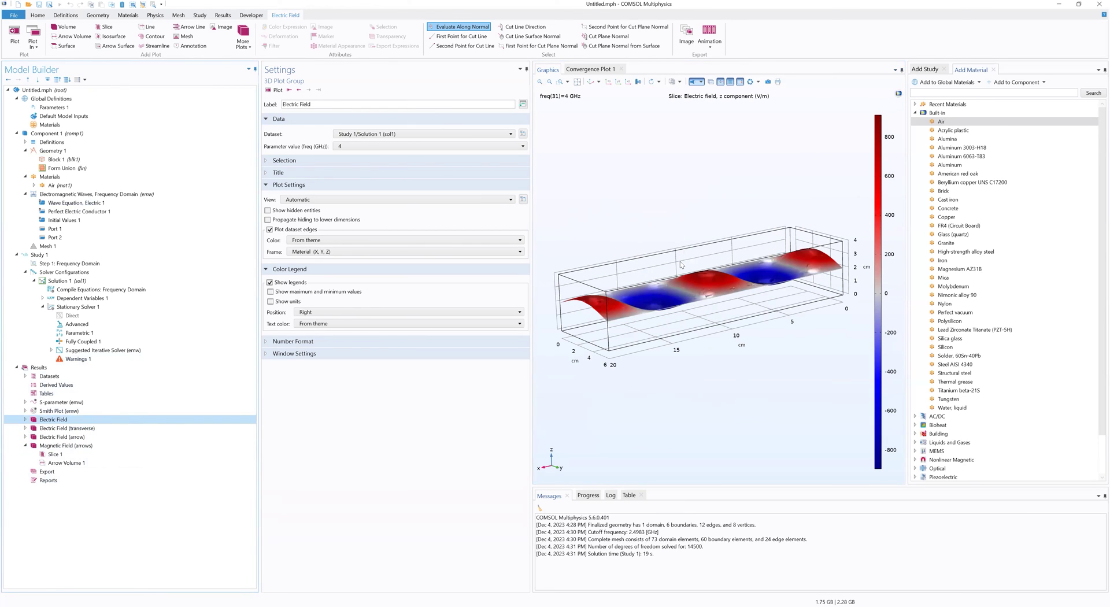
{"action": "key", "text": "Down"}
{"action": "key", "text": "Down"}
{"action": "key", "text": "Down"}
{"action": "key", "text": "Left"}
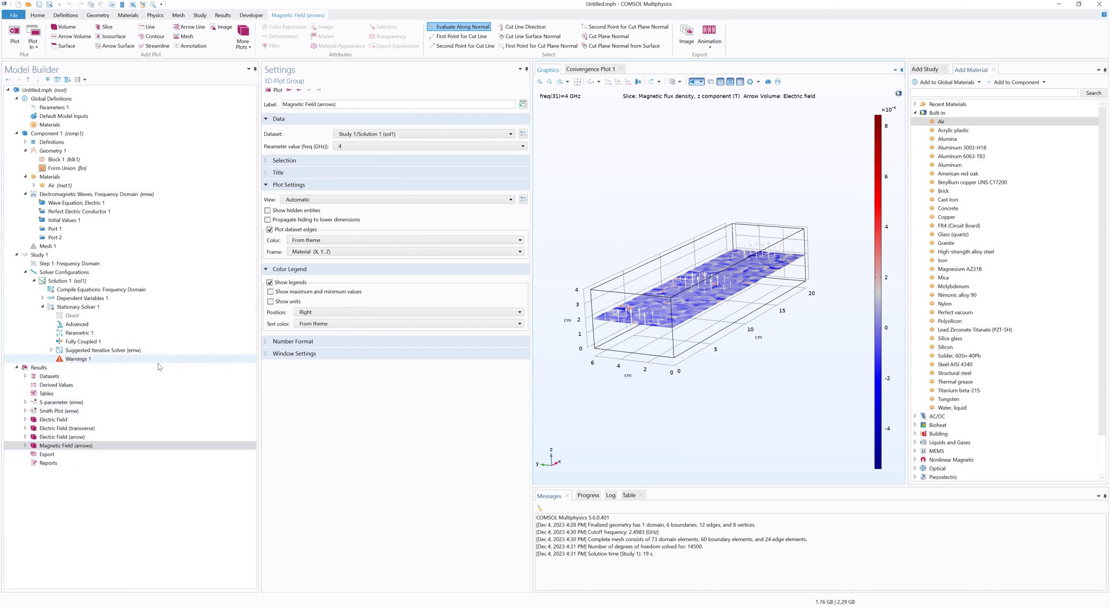
Step: Set the Electric Field plot's frequency parameter to 2 GHz and inspect the deformed slice
{"action": "left_click", "coordinate": [49, 419]}
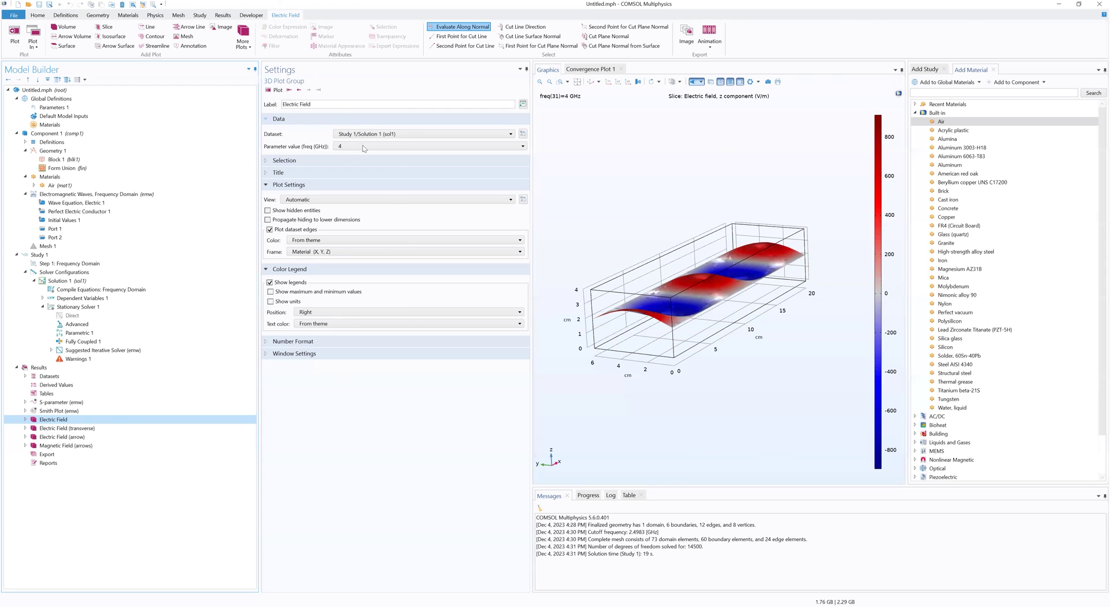
{"action": "left_click", "coordinate": [393, 146]}
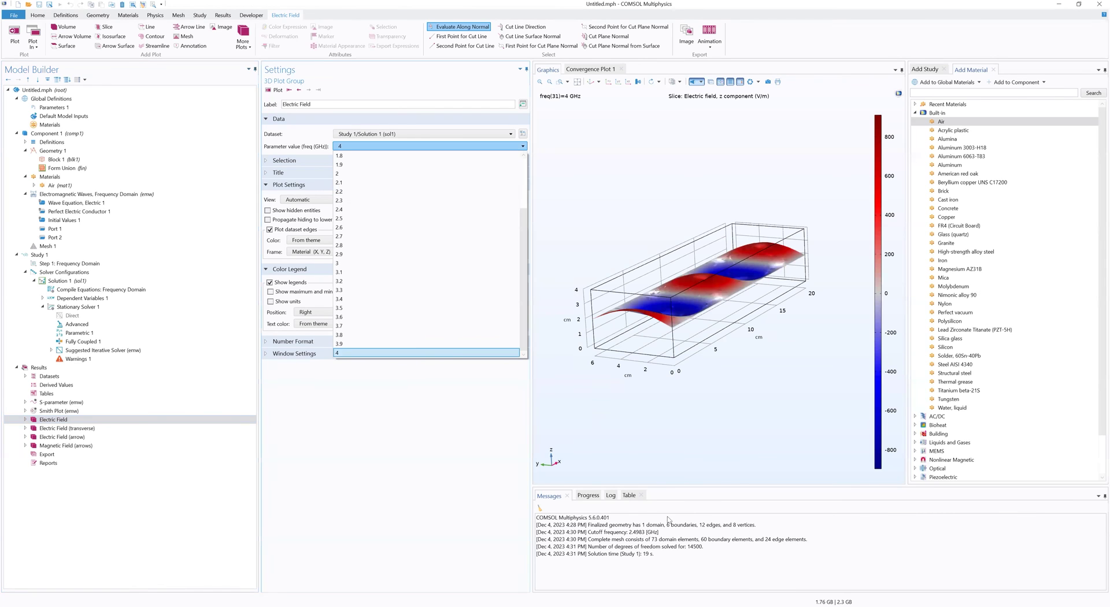
{"action": "left_click", "coordinate": [362, 176]}
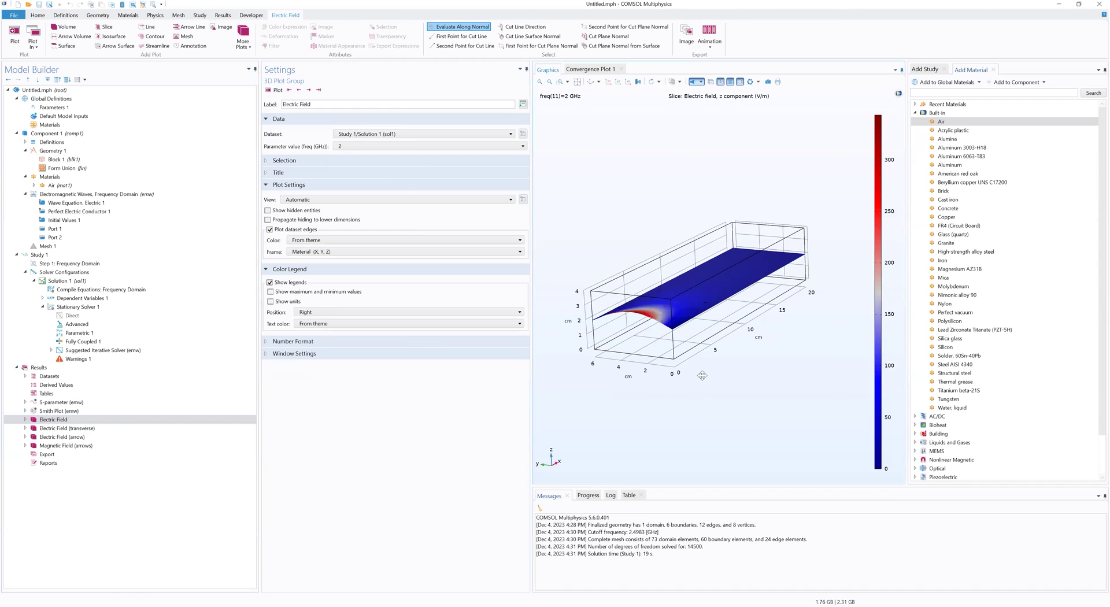
{"action": "left_click_drag", "start_coordinate": [702, 375], "coordinate": [656, 369]}
{"action": "left_click_drag", "start_coordinate": [716, 407], "coordinate": [607, 298]}
{"action": "left_click_drag", "start_coordinate": [769, 276], "coordinate": [717, 258]}
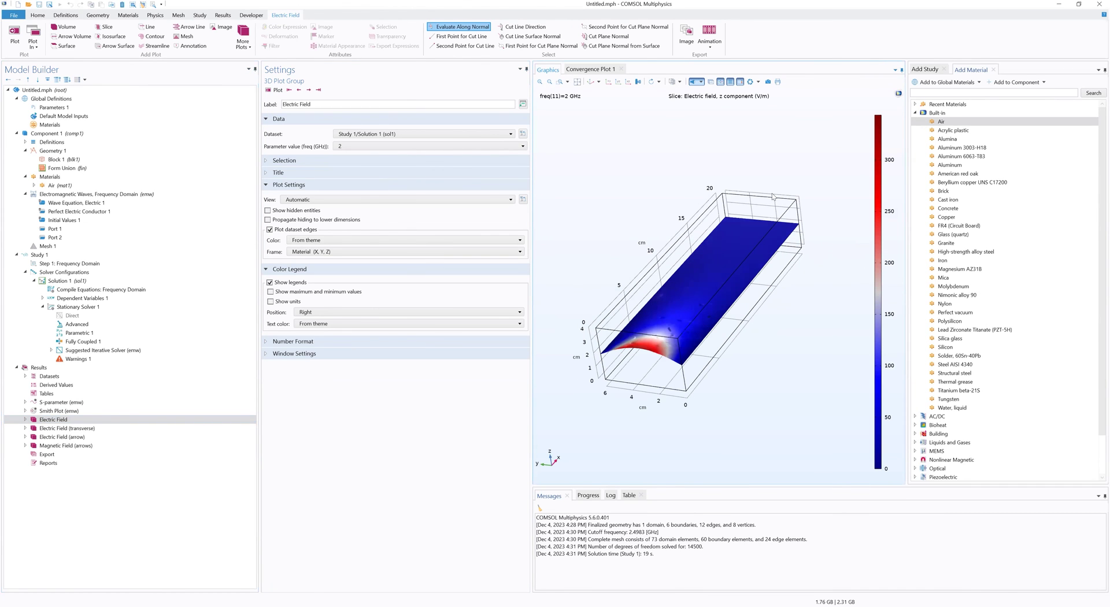
Step: Set the Electric Field (transverse) plot's frequency parameter to 2.1 GHz, plot it and inspect the slices
{"action": "left_click", "coordinate": [67, 428]}
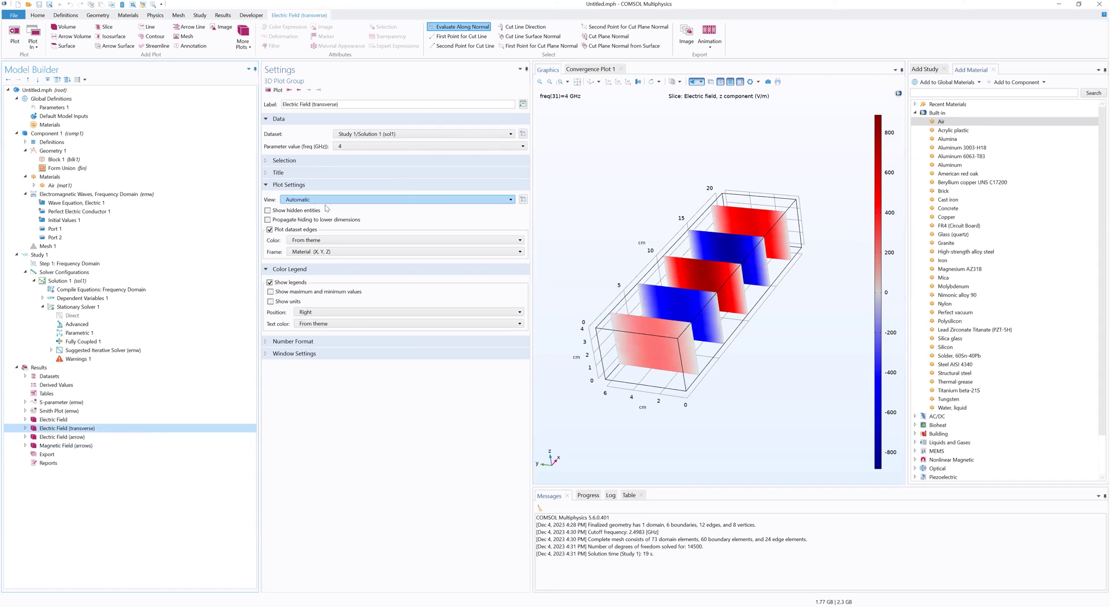
{"action": "left_click", "coordinate": [391, 147]}
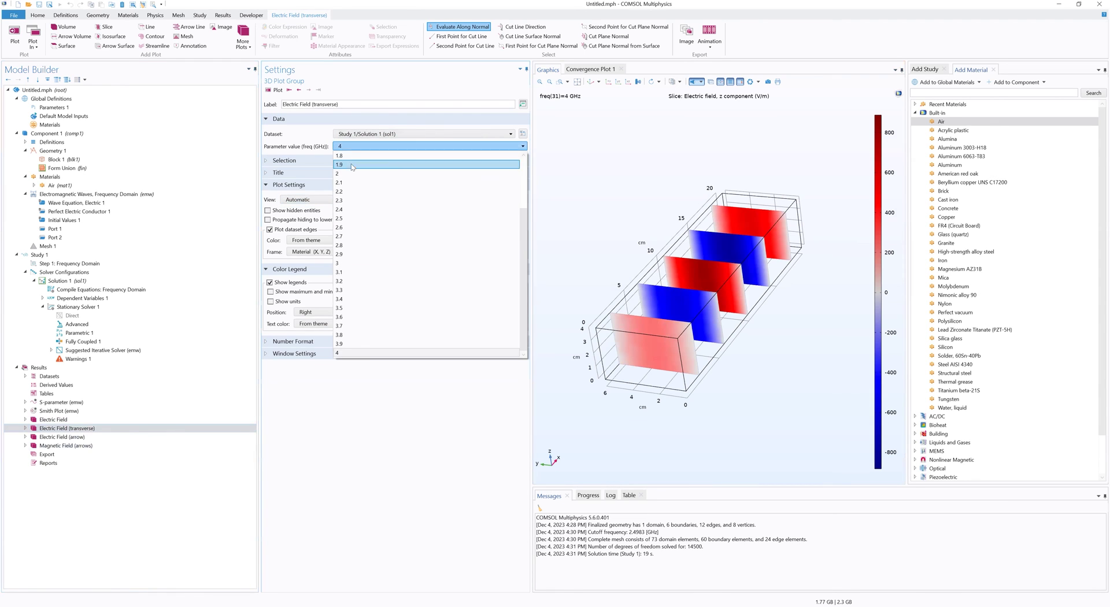
{"action": "left_click", "coordinate": [384, 178]}
{"action": "left_click", "coordinate": [277, 91]}
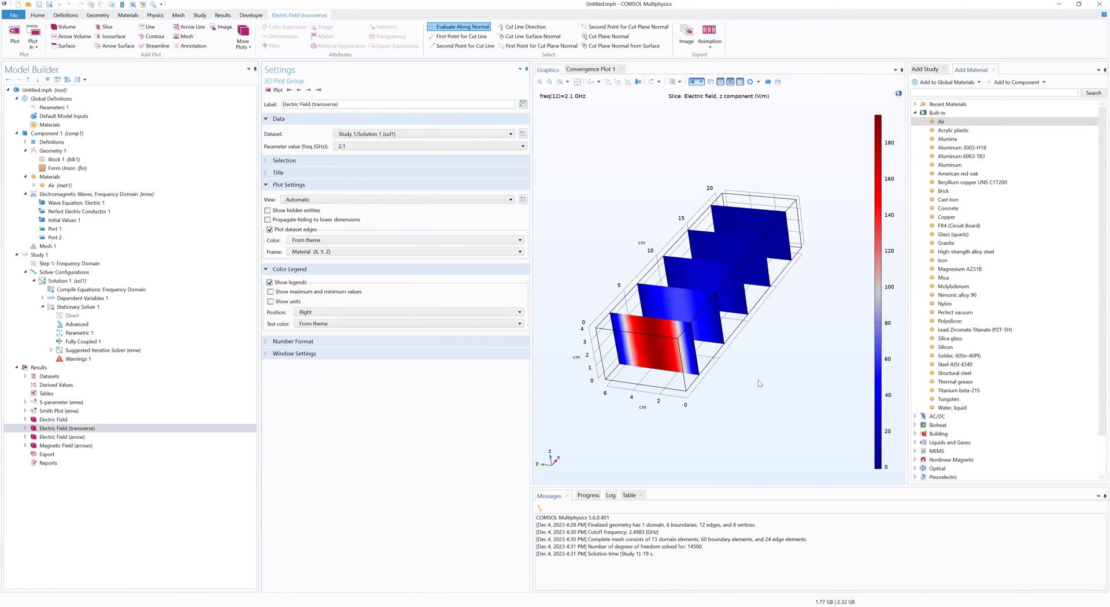
{"action": "left_click_drag", "start_coordinate": [758, 379], "coordinate": [611, 341]}
{"action": "left_click_drag", "start_coordinate": [747, 377], "coordinate": [697, 387]}
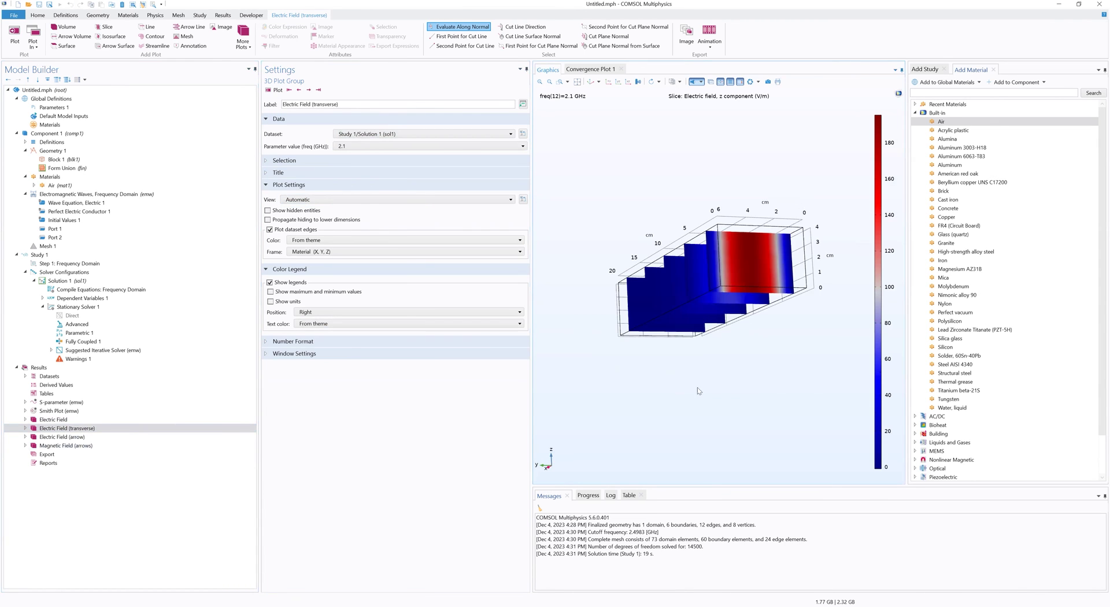
Step: Set the Electric Field (arrow) plot's frequency parameter to 1.9 GHz, plot it and inspect the slice
{"action": "left_click", "coordinate": [123, 437]}
{"action": "left_click", "coordinate": [357, 147]}
{"action": "left_click", "coordinate": [357, 173]}
{"action": "left_click", "coordinate": [277, 90]}
{"action": "left_click_drag", "start_coordinate": [730, 310], "coordinate": [711, 324]}
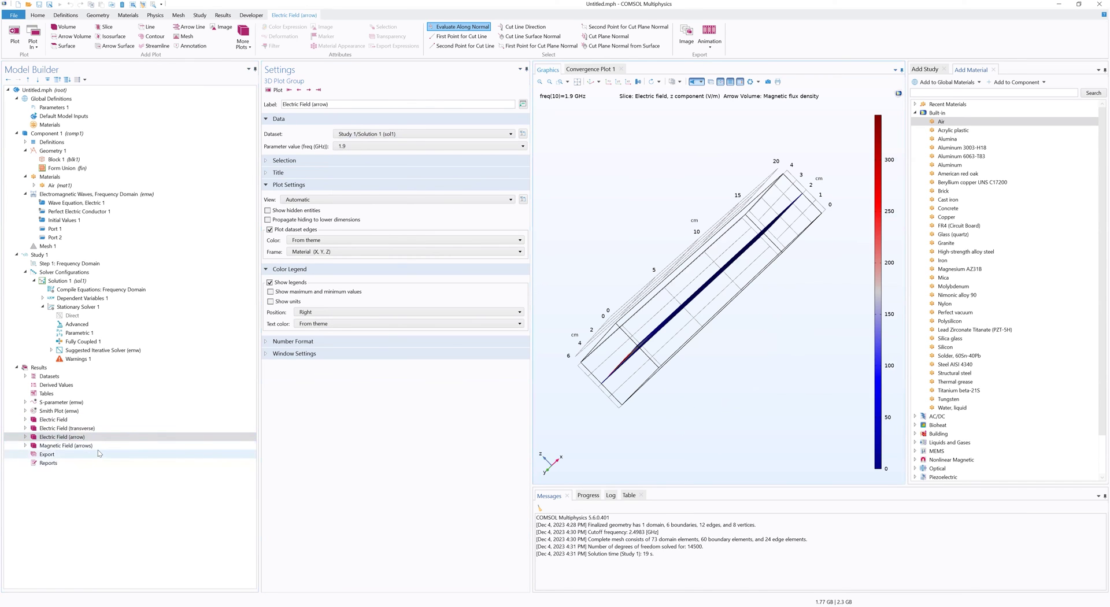
{"action": "left_click_drag", "start_coordinate": [710, 366], "coordinate": [735, 352]}
Step: Review the mode type and mode number of Port 1 and Port 2, and the dimensions of Block 1
{"action": "left_click", "coordinate": [55, 228]}
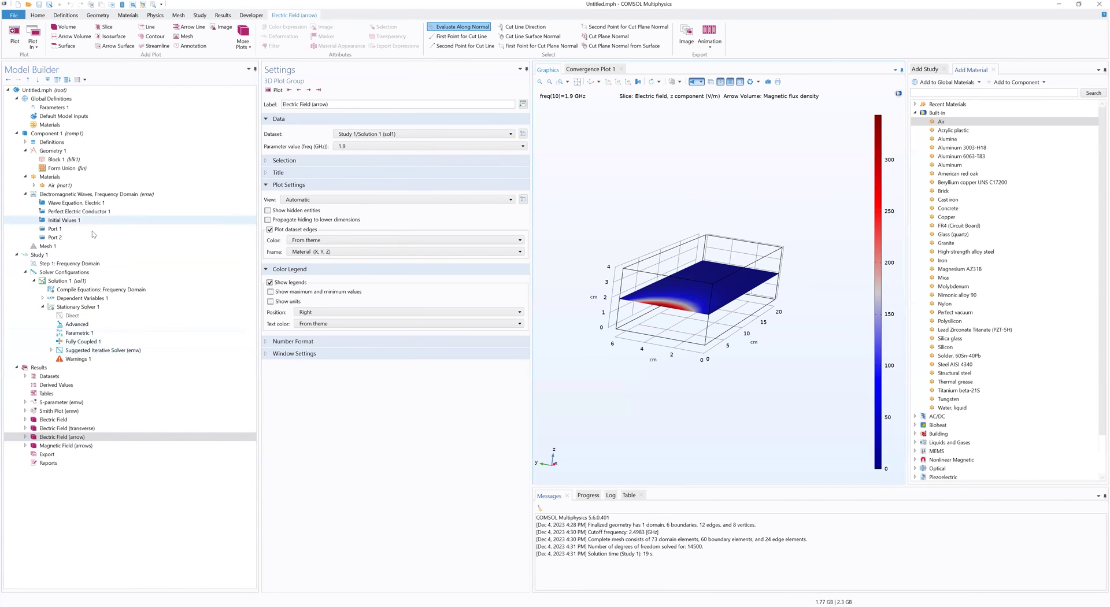
{"action": "left_click", "coordinate": [301, 385]}
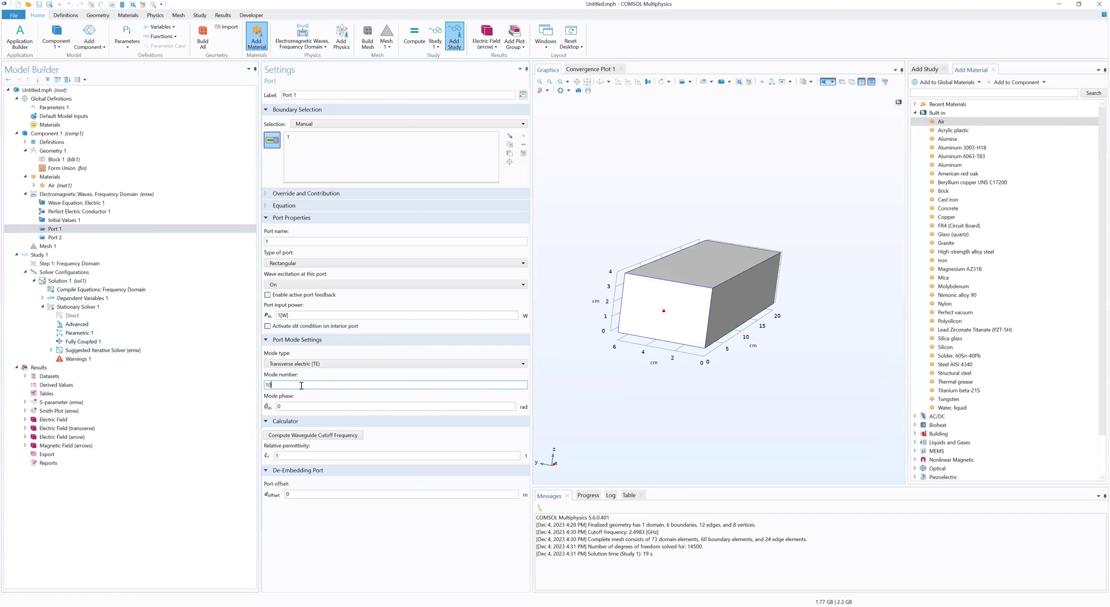
{"action": "left_click", "coordinate": [87, 237]}
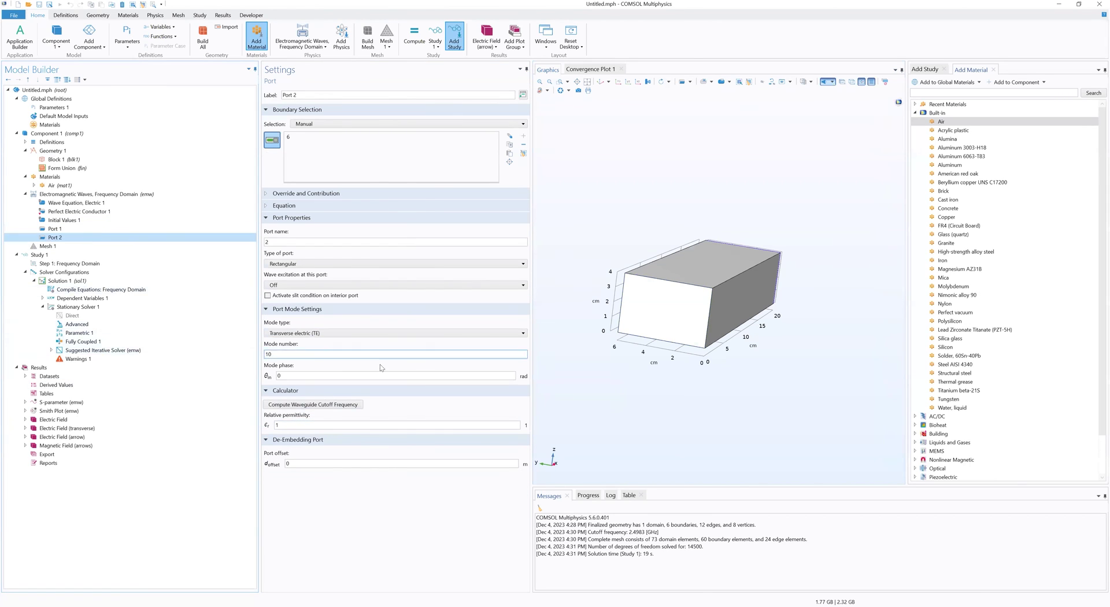
{"action": "left_click", "coordinate": [352, 333]}
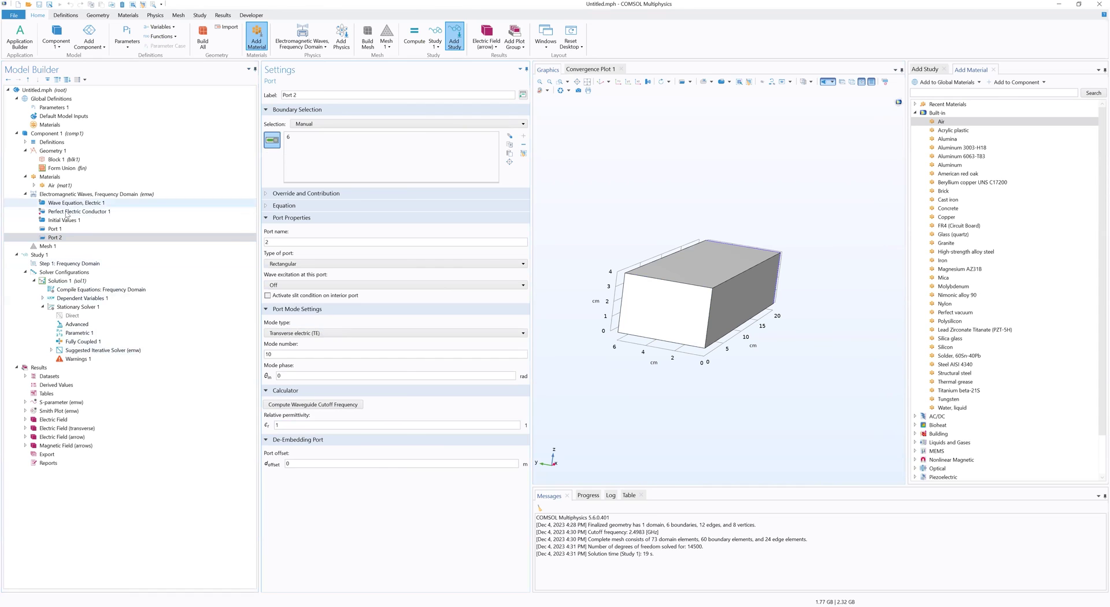
{"action": "left_click", "coordinate": [55, 229]}
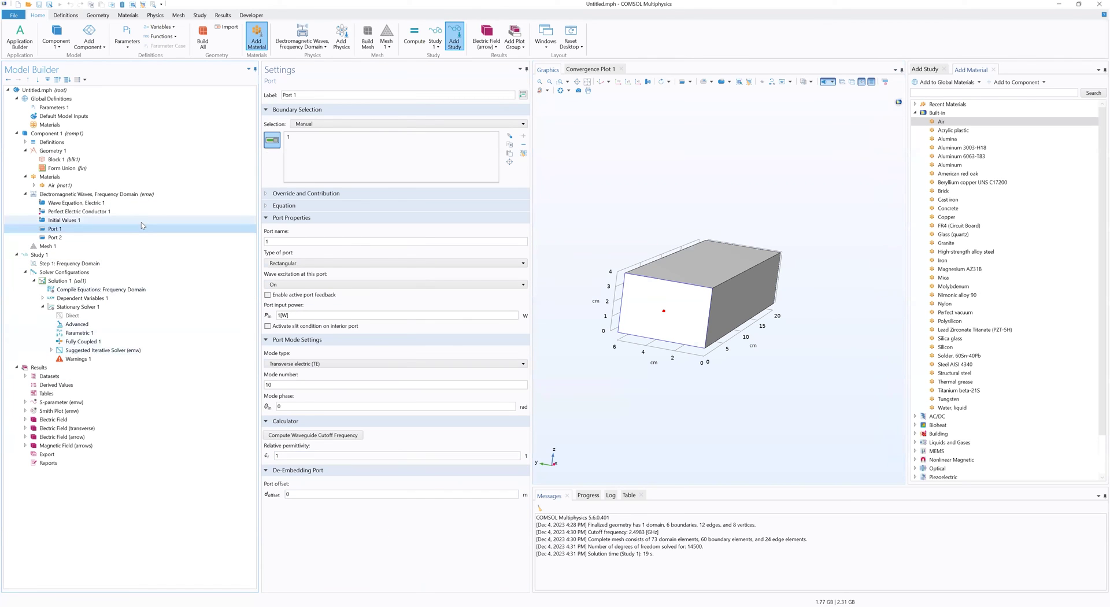
{"action": "left_click", "coordinate": [79, 150]}
{"action": "left_click", "coordinate": [82, 160]}
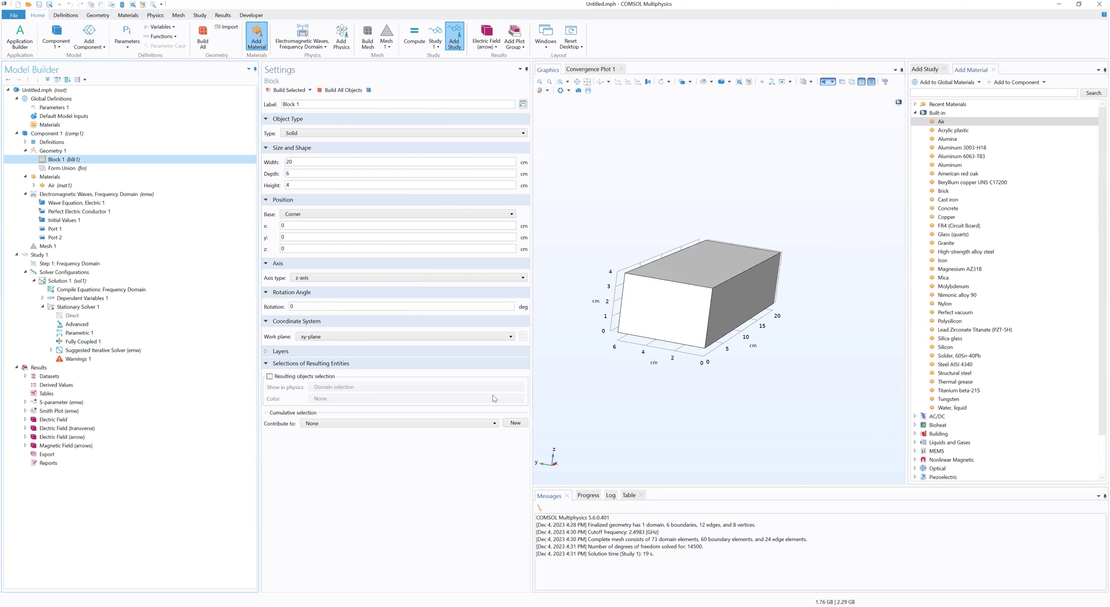
Step: Review the Electric Field, Electric Field (transverse) and Electric Field (arrow) plots at their newly chosen frequencies
{"action": "left_click", "coordinate": [90, 420]}
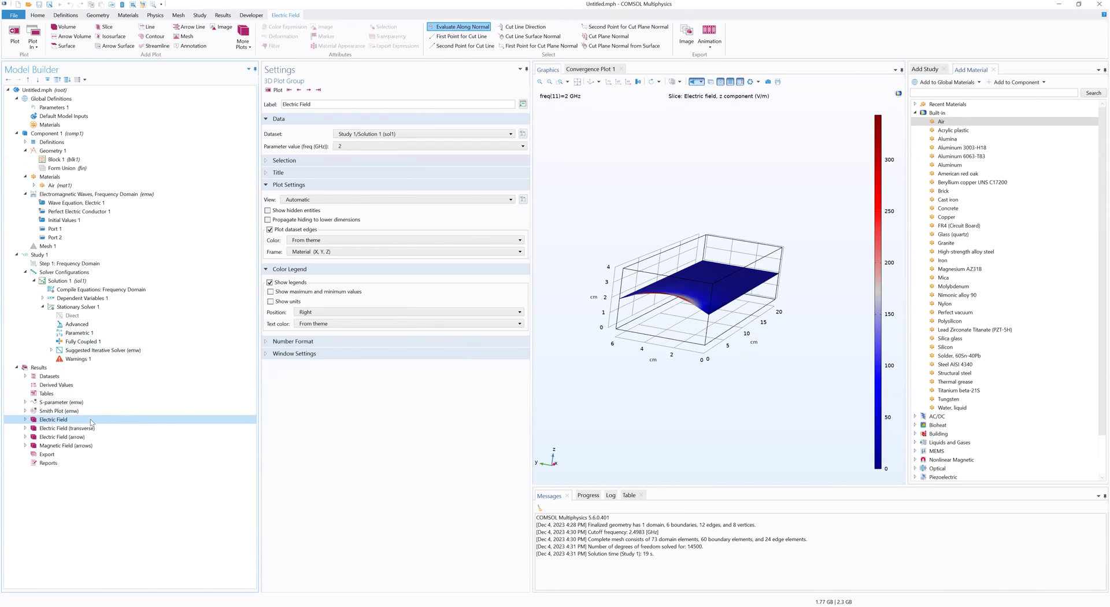
{"action": "left_click", "coordinate": [104, 429]}
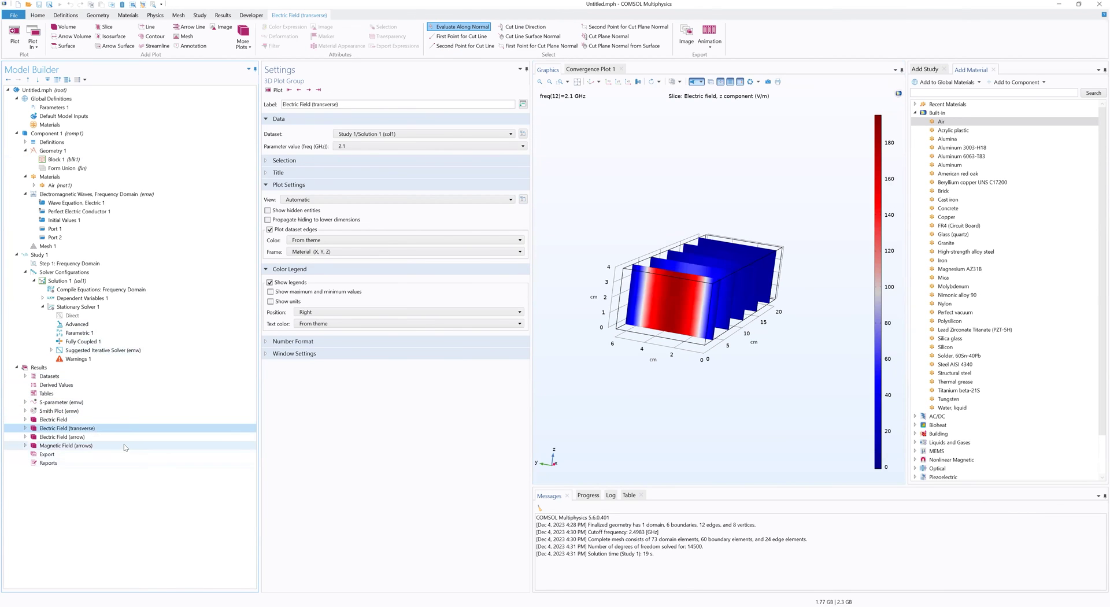
{"action": "left_click", "coordinate": [124, 437]}
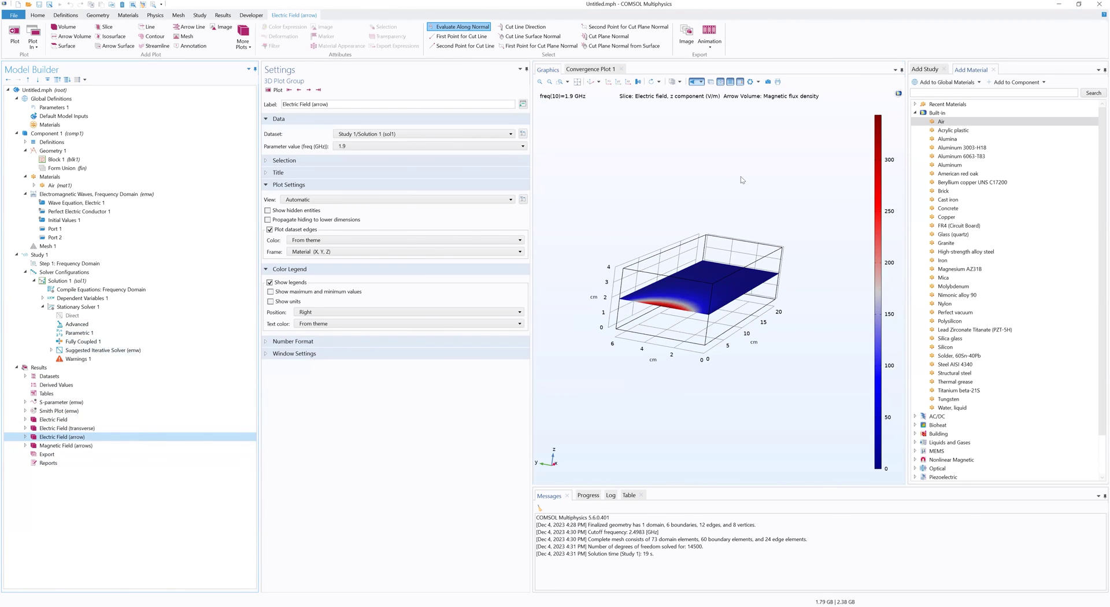
{"action": "left_click_drag", "start_coordinate": [702, 376], "coordinate": [607, 343]}
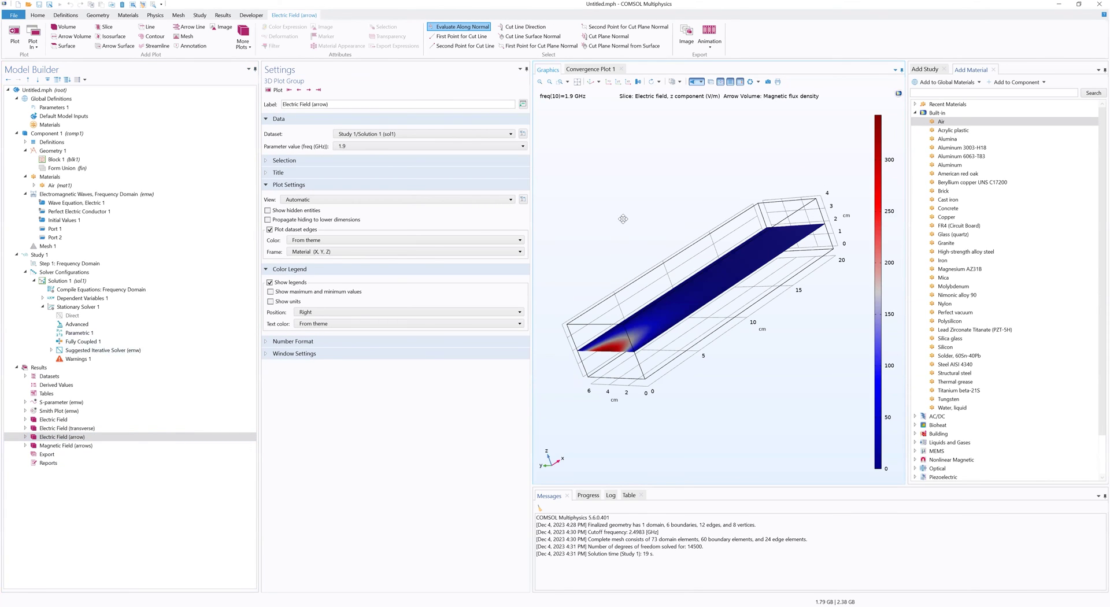
{"action": "left_click_drag", "start_coordinate": [623, 219], "coordinate": [629, 214]}
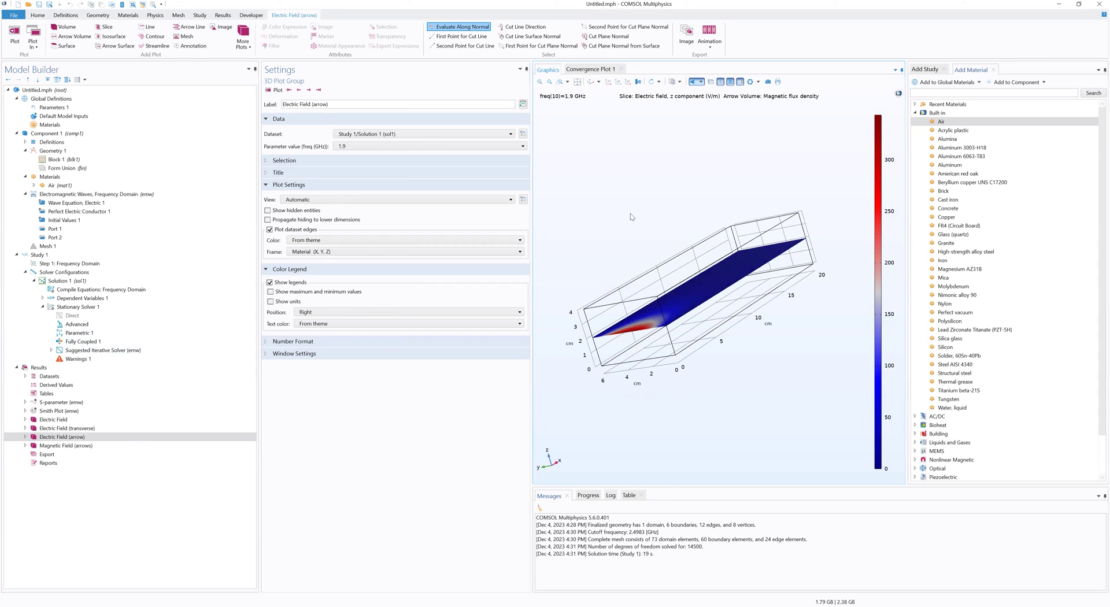